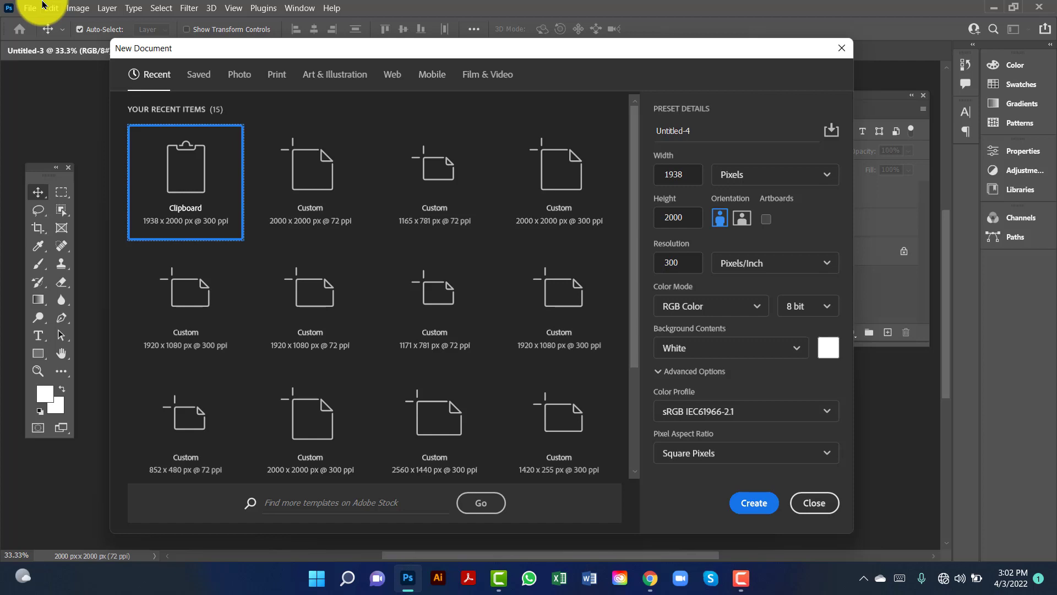
Create a new document 2000 px wide and 2000 px high at 300 pixels/inch, in RGB with a white background.
click(654, 176)
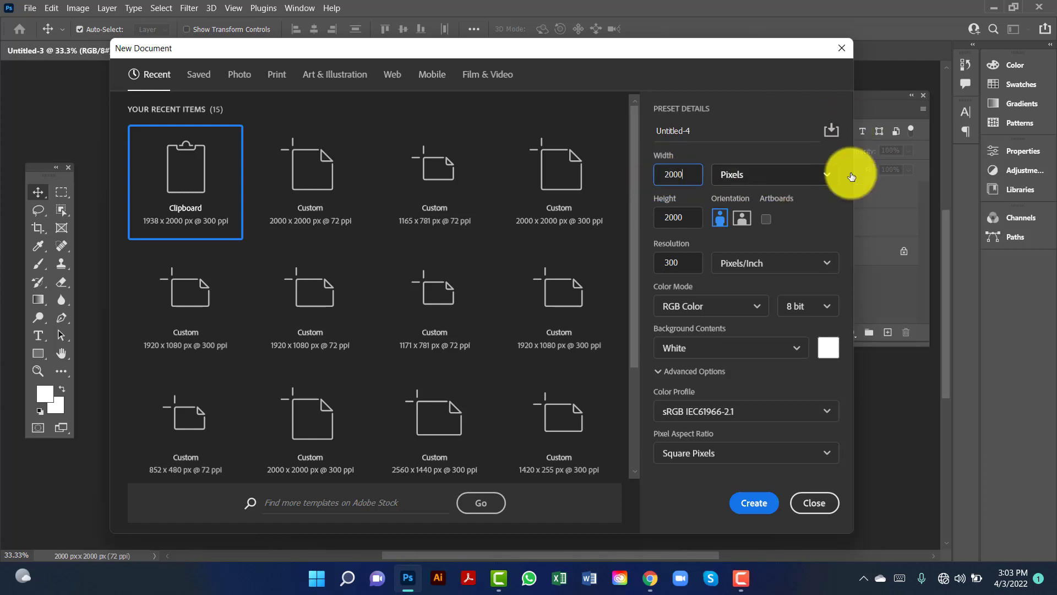
click(690, 263)
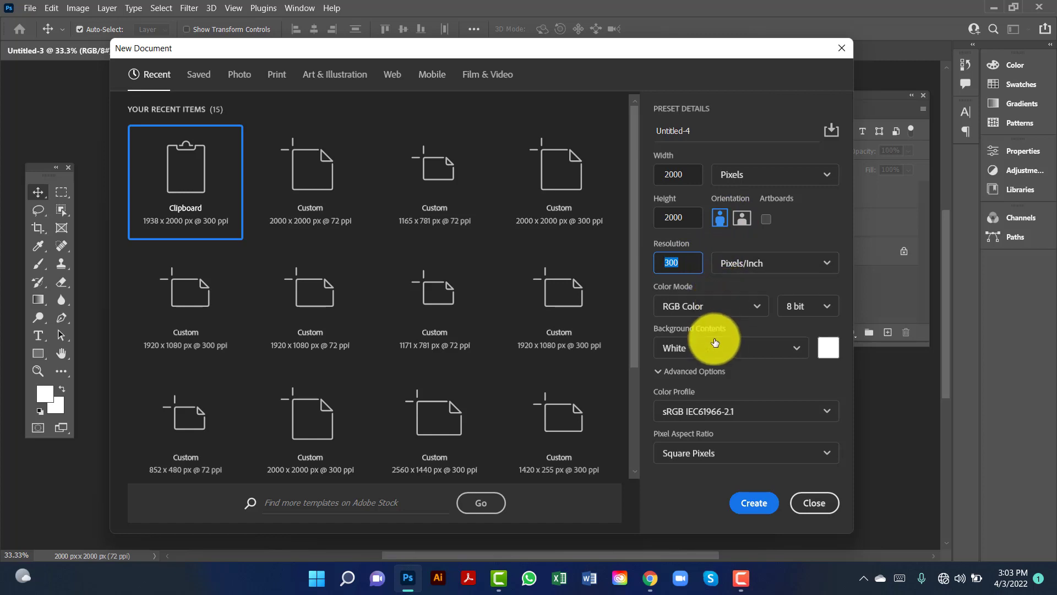
click(754, 503)
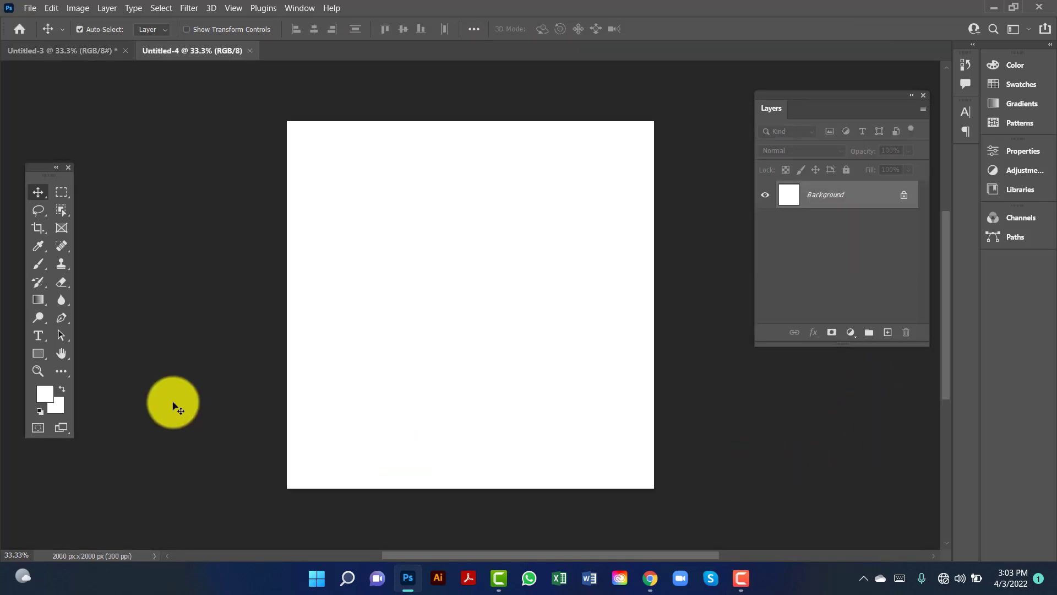
Draw a rectangle shape of about 2053 by 2069 px that covers the whole canvas.
click(35, 360)
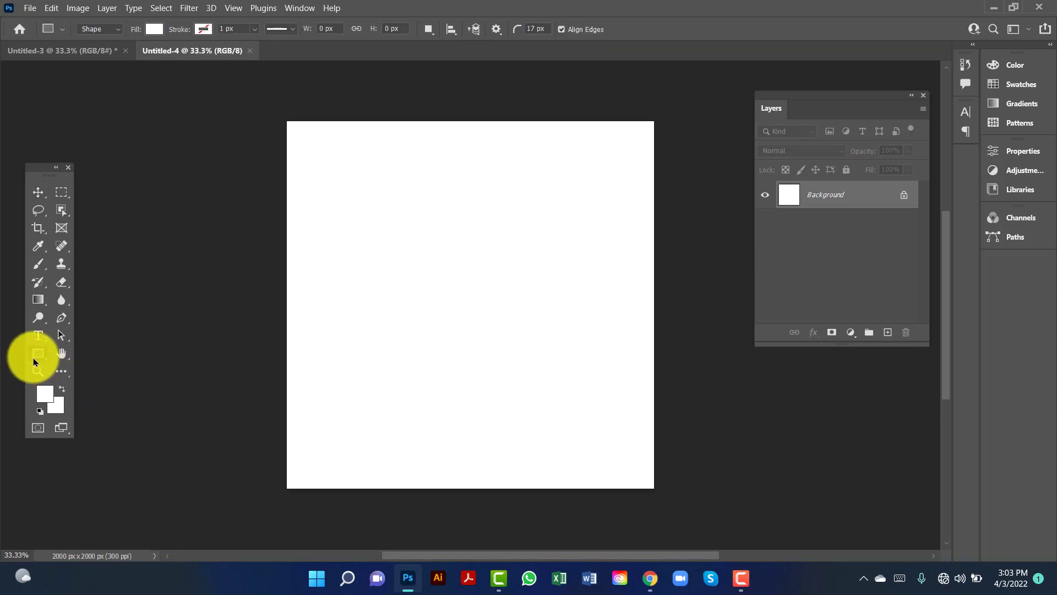
right_click(34, 361)
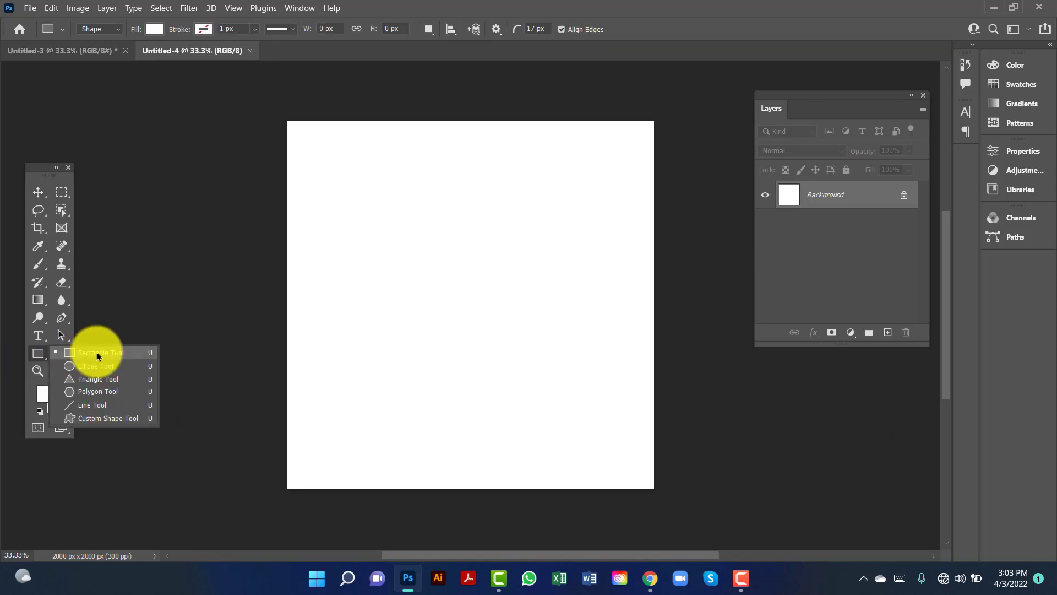
click(289, 128)
drag(280, 117, 657, 496)
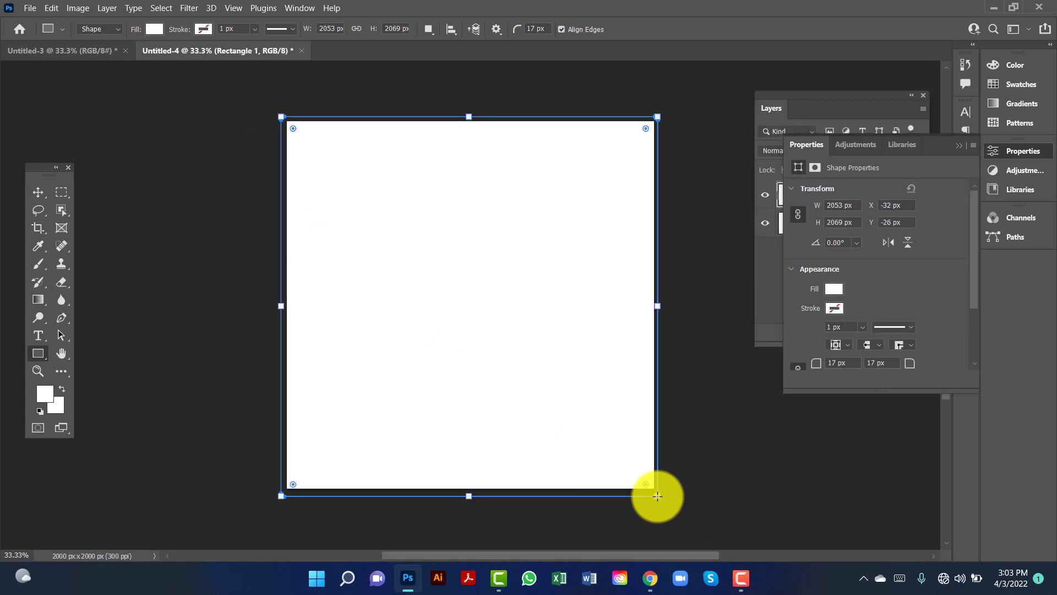
click(957, 146)
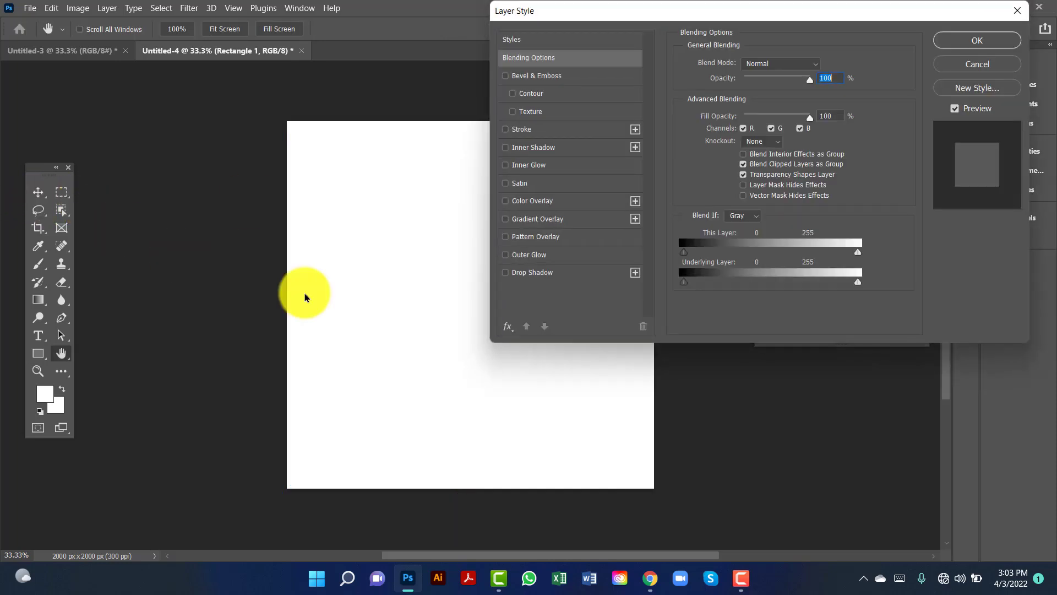
Add a gradient overlay to the rectangle using the Orange_04 preset from the Oranges group, and open that gradient for editing.
click(529, 220)
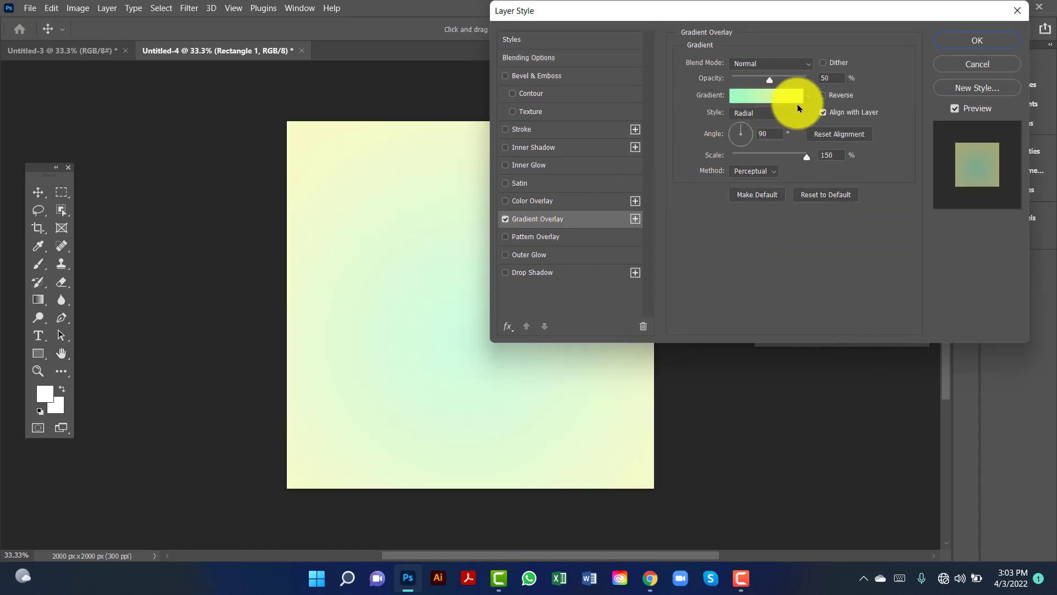
click(808, 95)
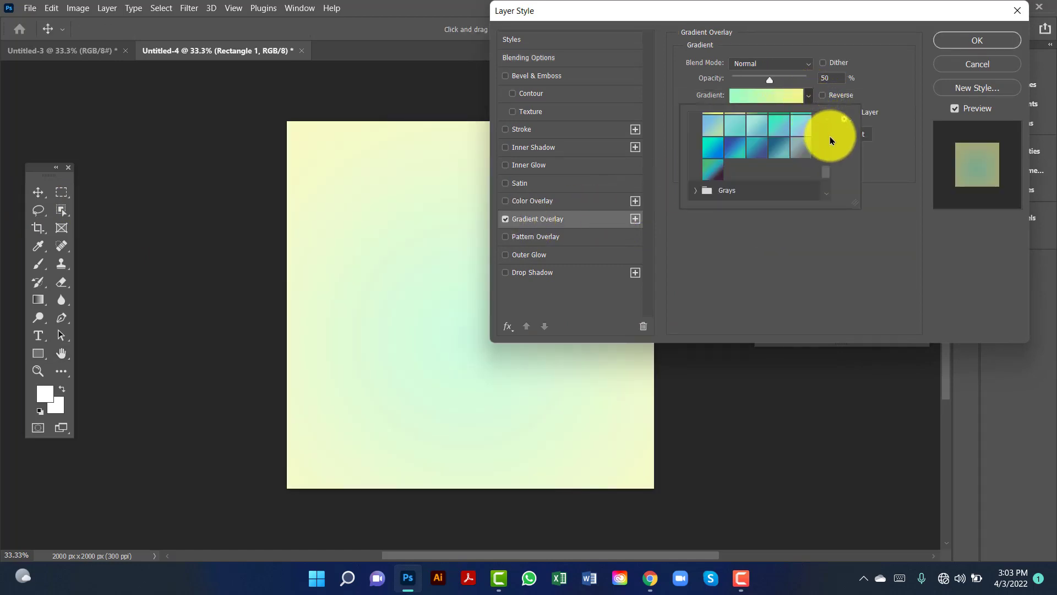
scroll(826, 180, down, 10)
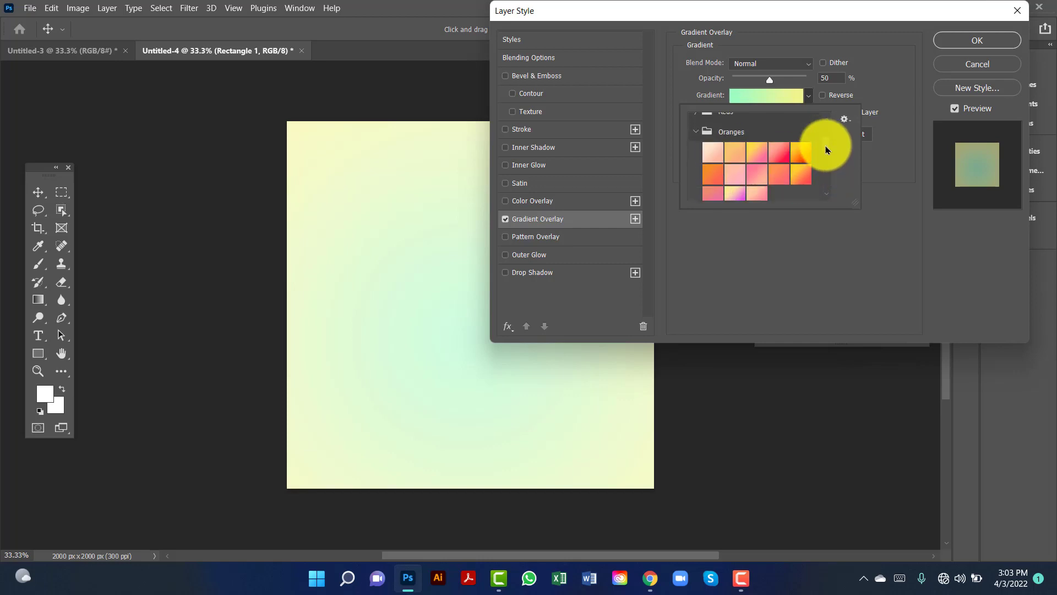
click(784, 153)
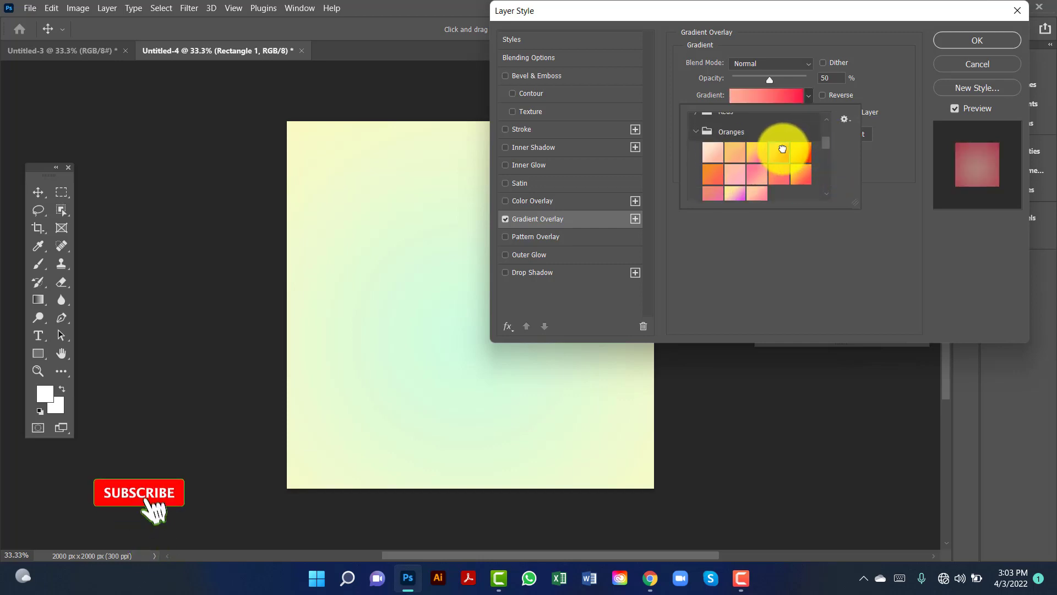
click(784, 95)
click(784, 94)
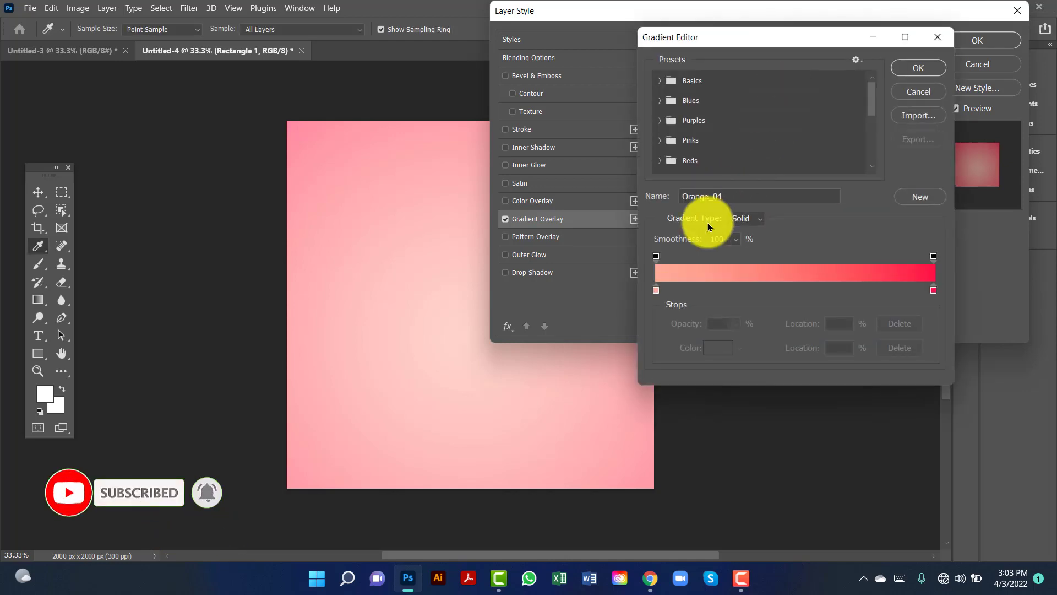
Try reversing the gradient by moving the red color stop to 0% and the salmon stop to 100%.
click(656, 292)
drag(656, 296, 834, 291)
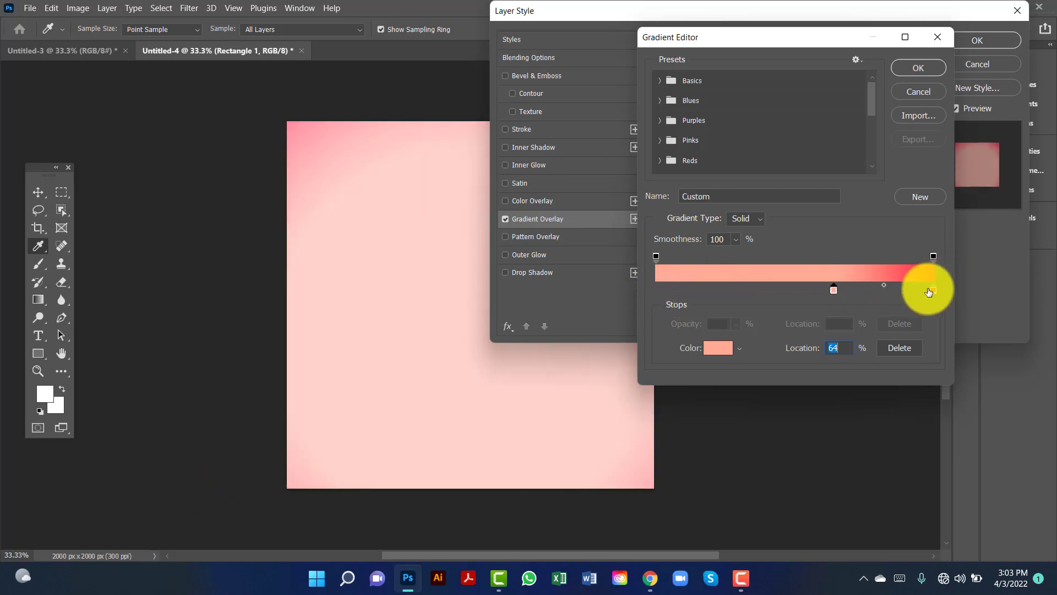
drag(935, 295, 633, 295)
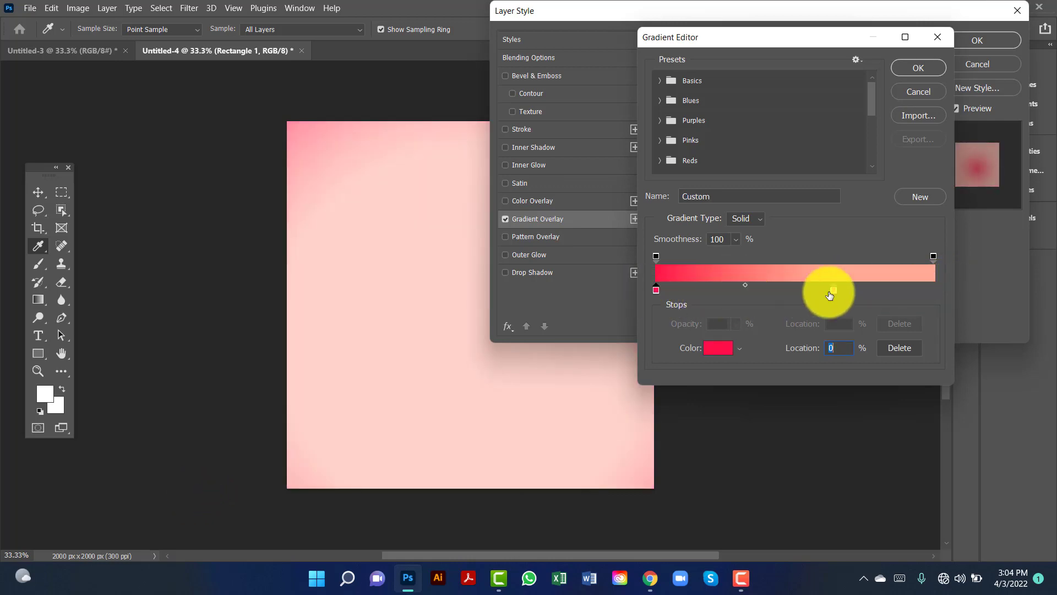
drag(831, 291, 951, 279)
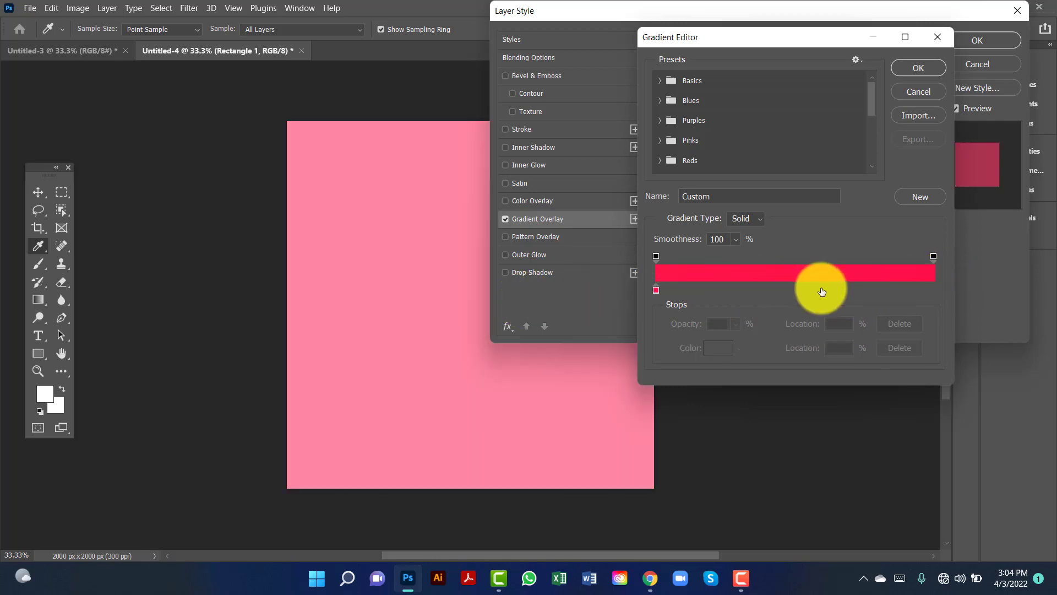
key(ctrl+z)
drag(833, 290, 929, 290)
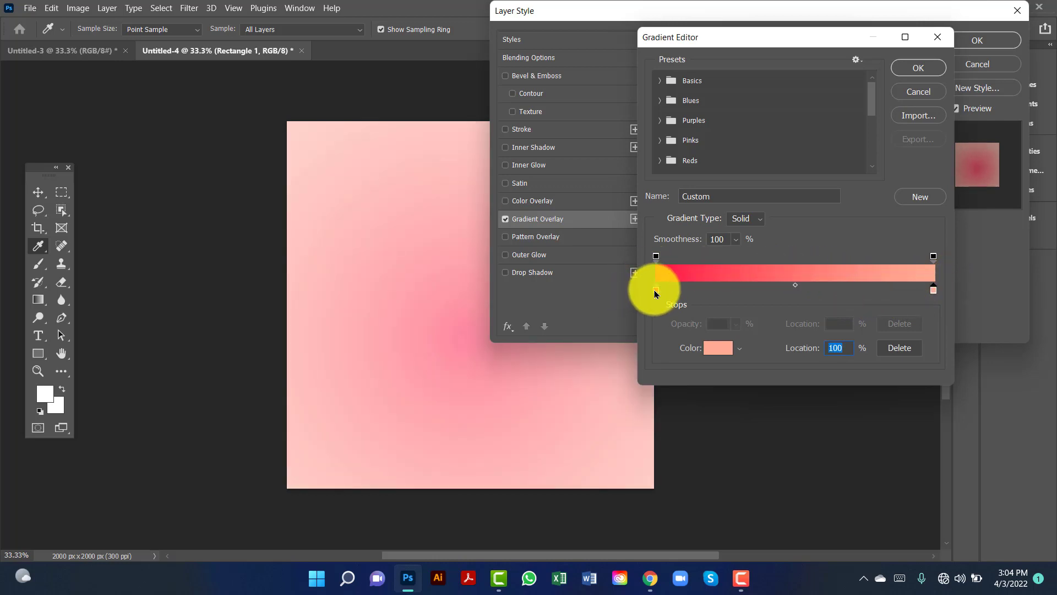
Return the salmon color stop to 0% and the red color stop to 100%.
drag(656, 292, 872, 299)
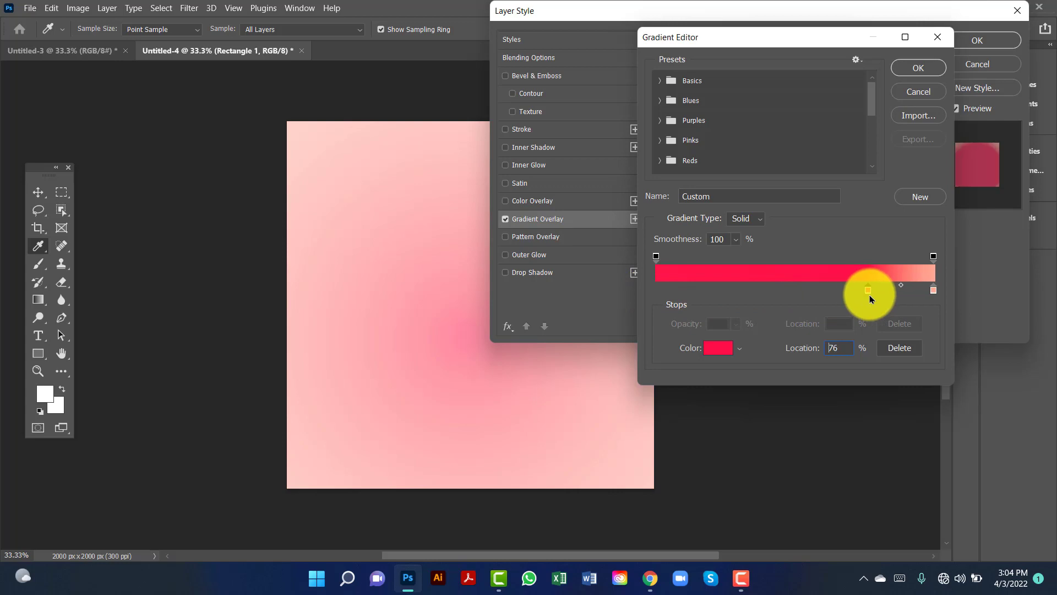
drag(936, 289, 637, 281)
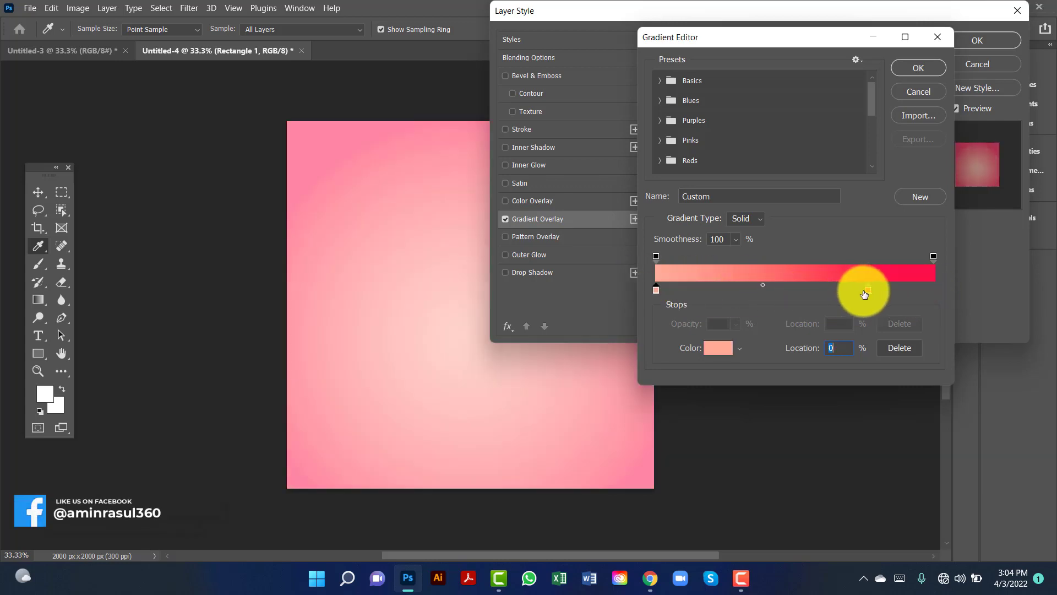
drag(865, 294, 944, 286)
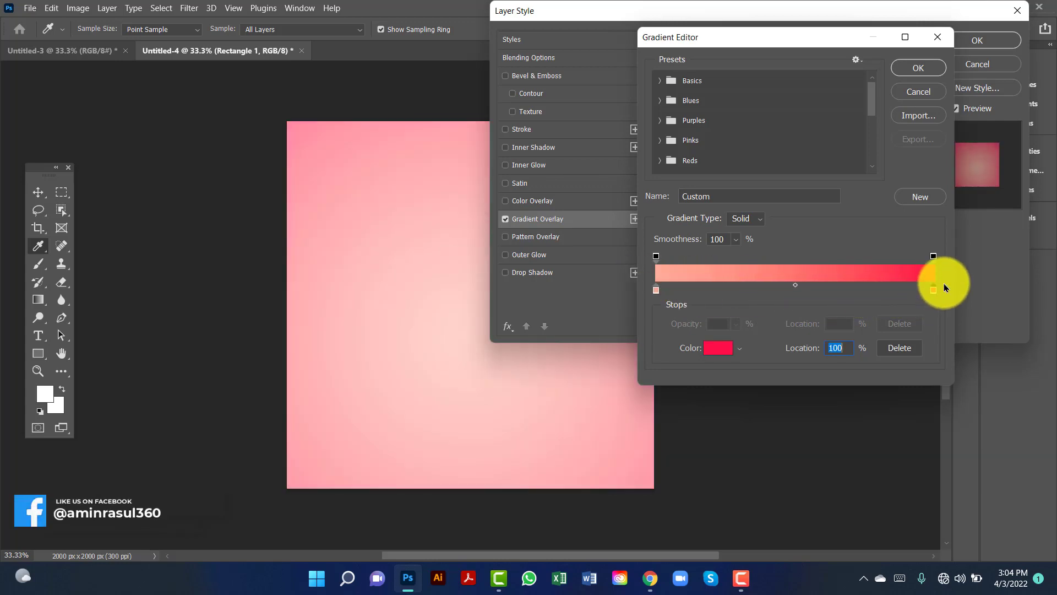
Confirm ffab96 as the gradient's start color and ff0f47 as its end color, and accept the gradient.
double_click(656, 290)
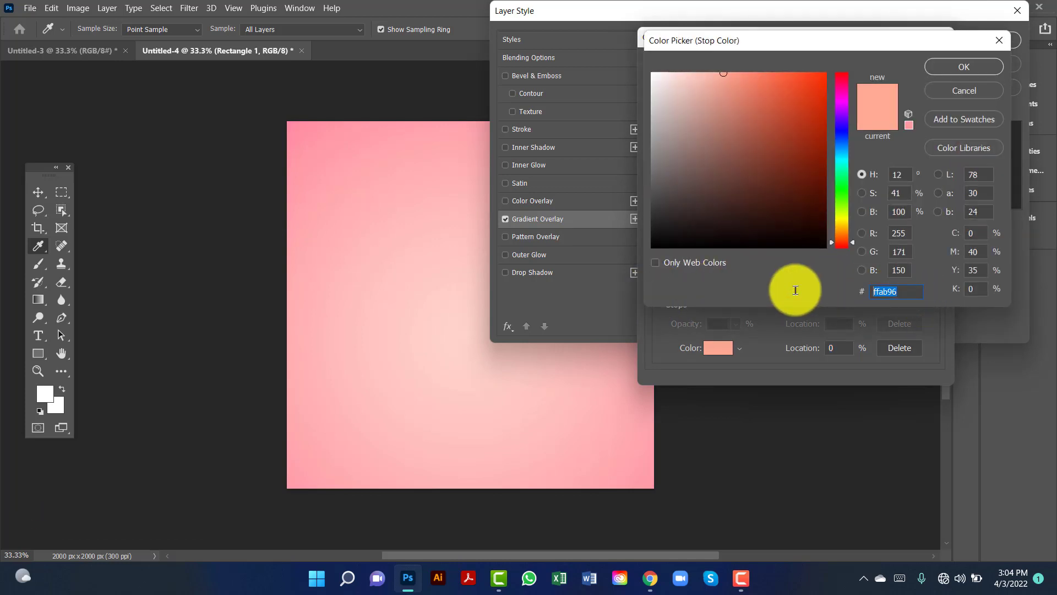
click(949, 67)
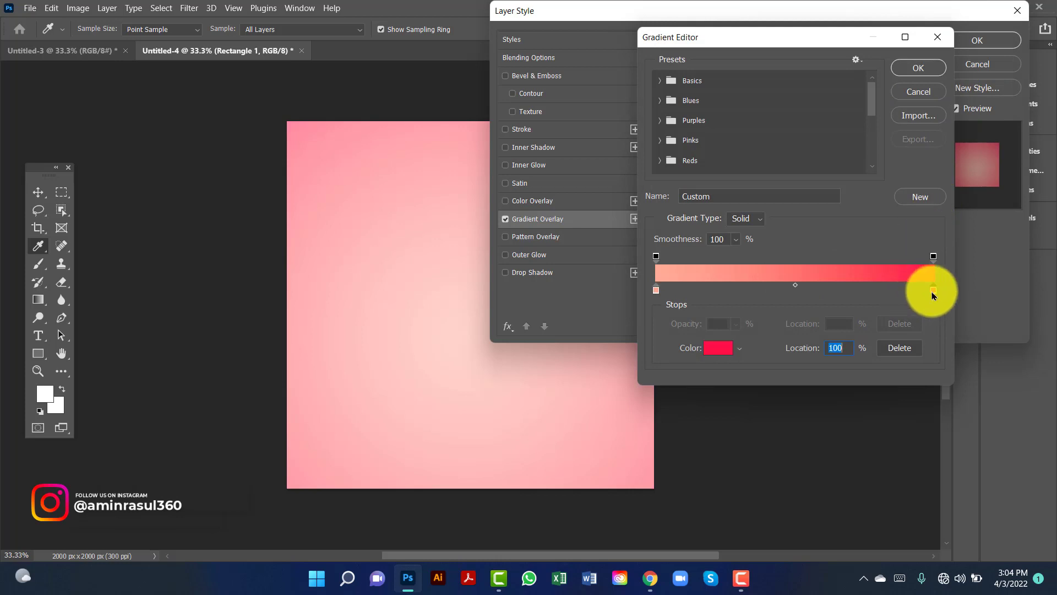
double_click(933, 291)
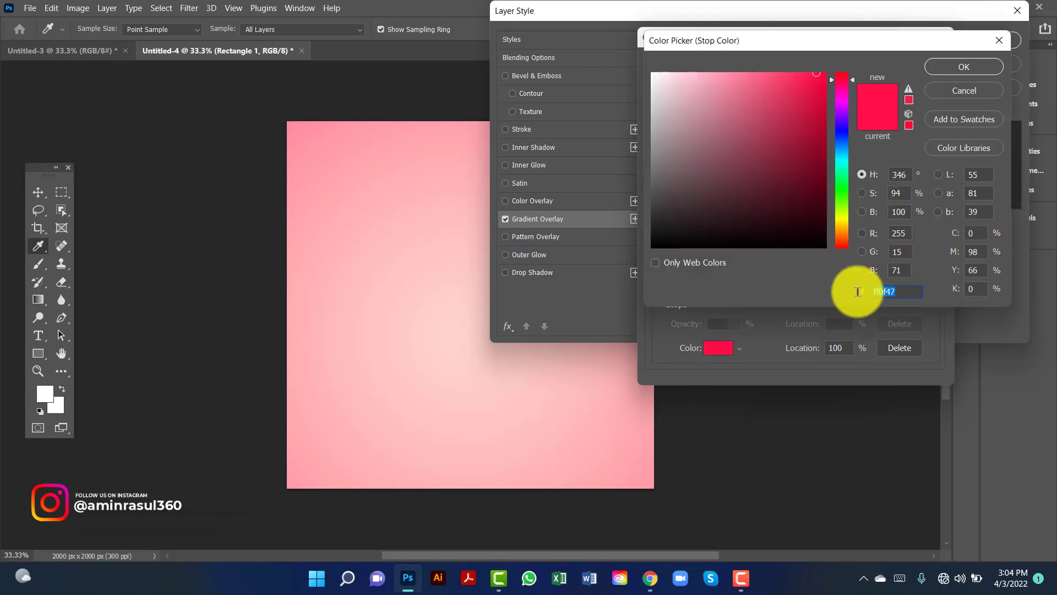
click(964, 67)
click(920, 67)
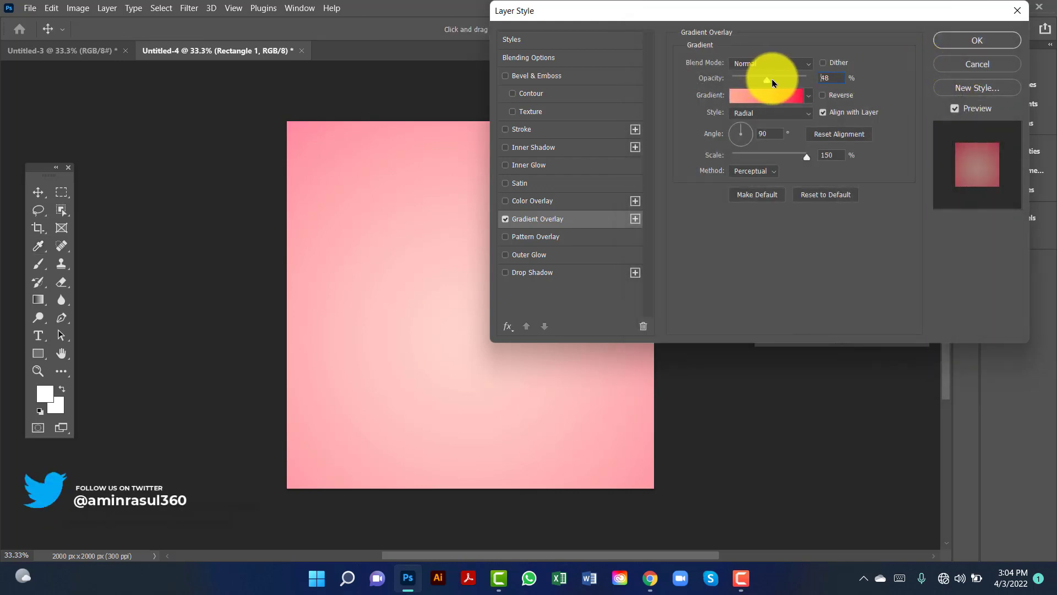
Set the gradient overlay's opacity to 100%, keep Normal blending, 90° angle and 150% scale, and apply the layer style.
drag(773, 83, 833, 77)
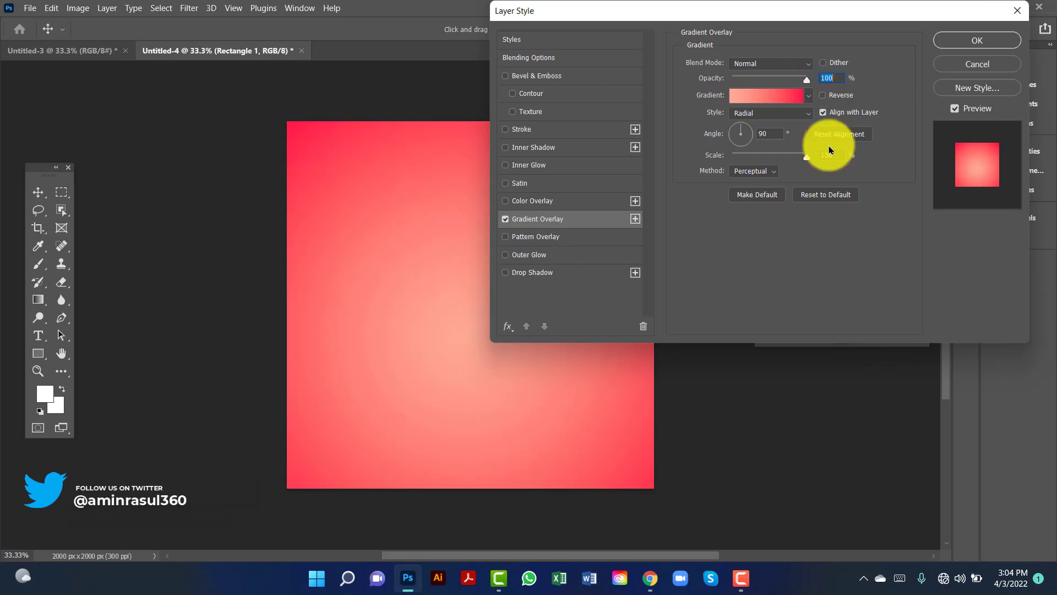
click(763, 134)
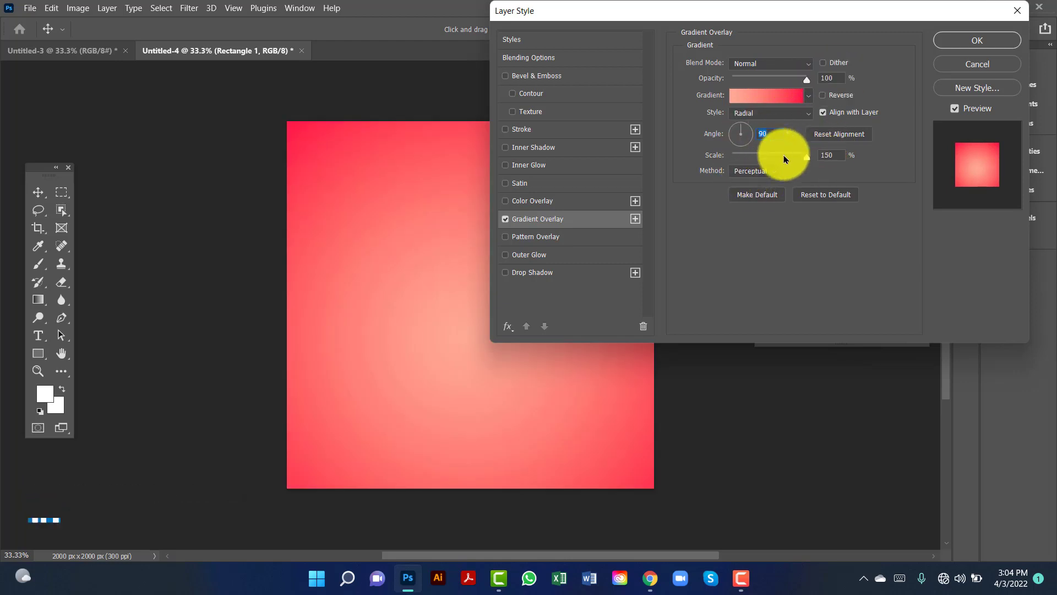
click(831, 156)
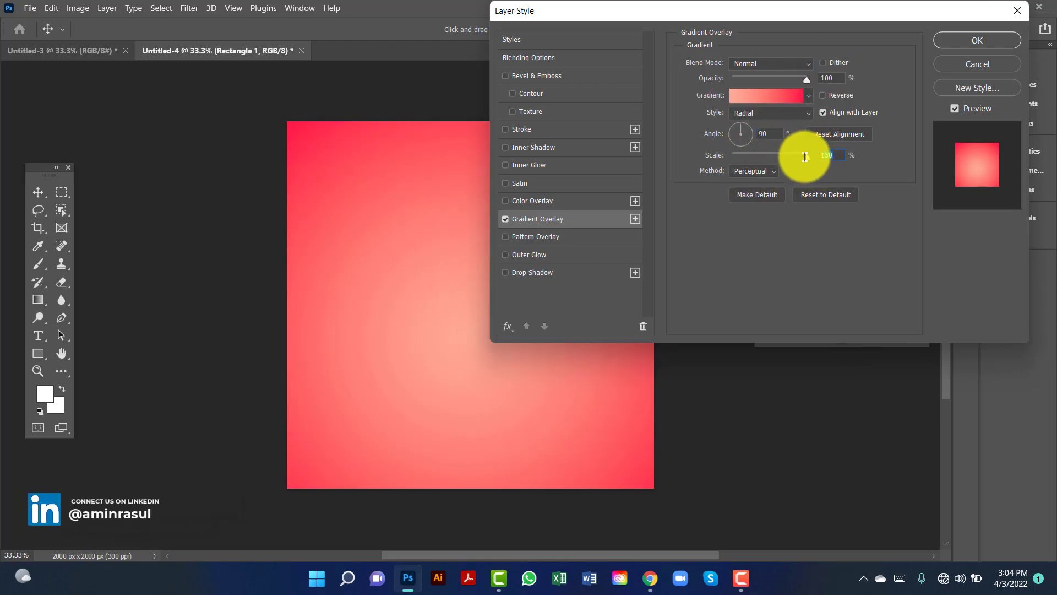
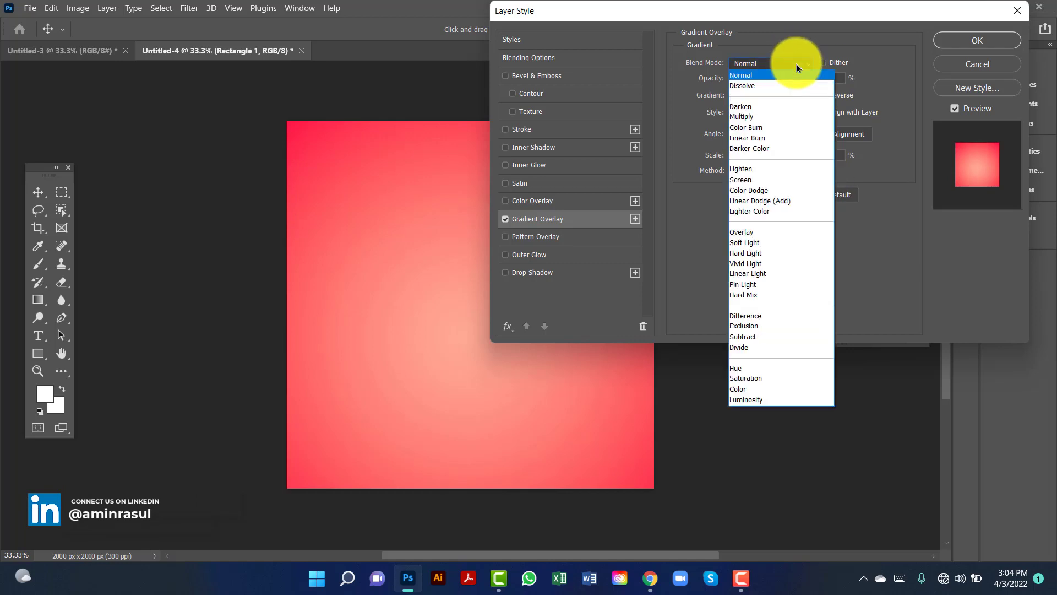
click(771, 77)
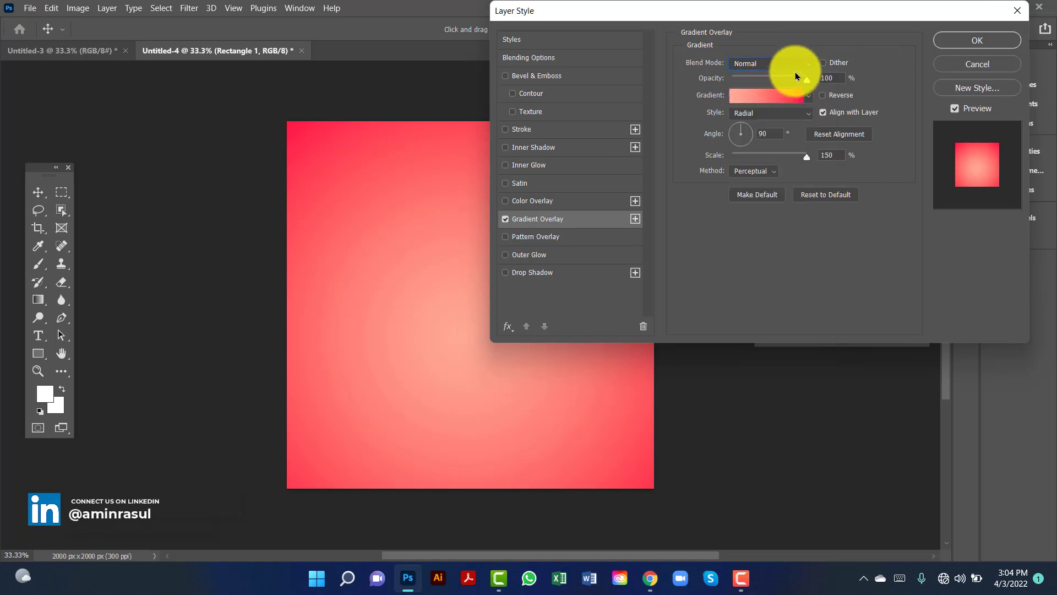
click(972, 41)
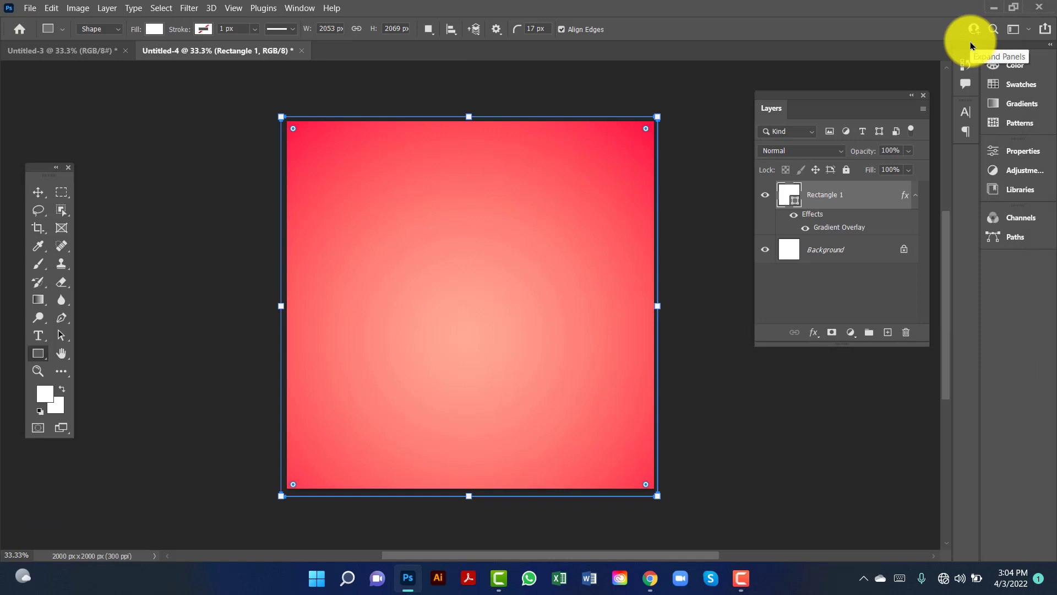
Unlock the background layer and group it with the rectangle layer.
click(906, 252)
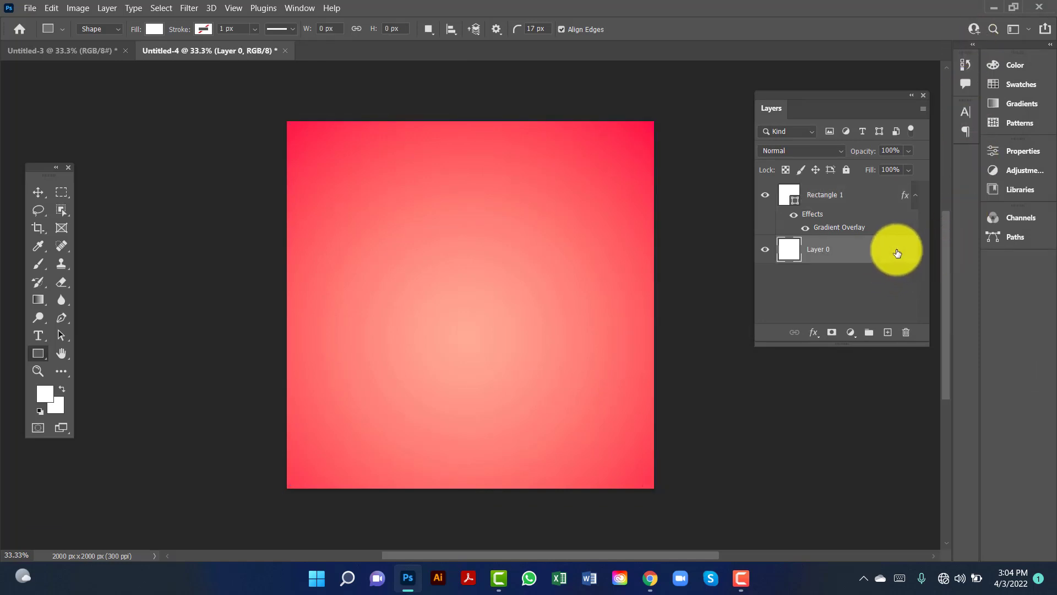
click(849, 196)
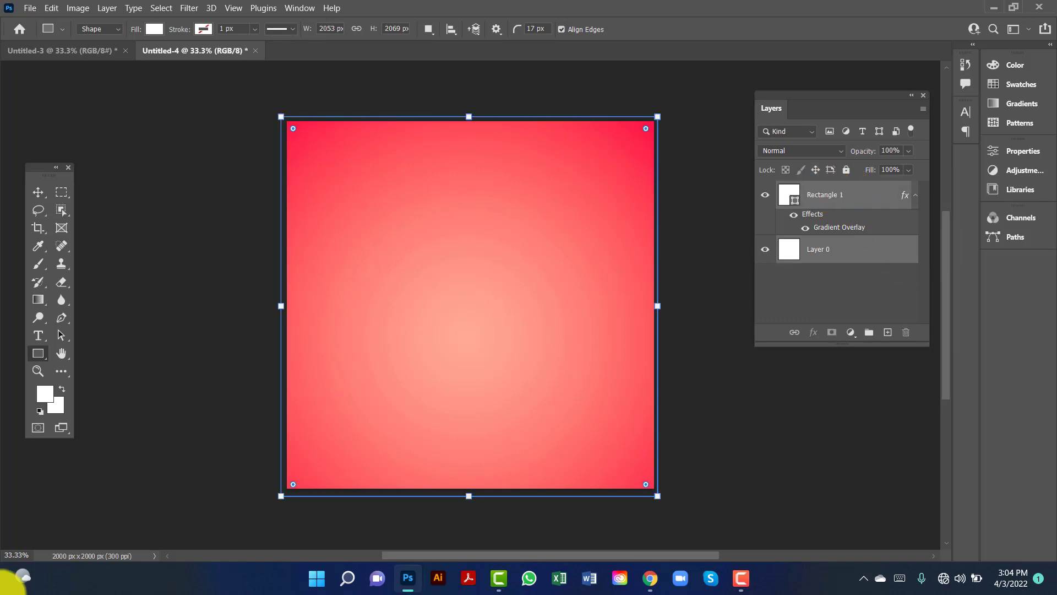
key(ctrl+g)
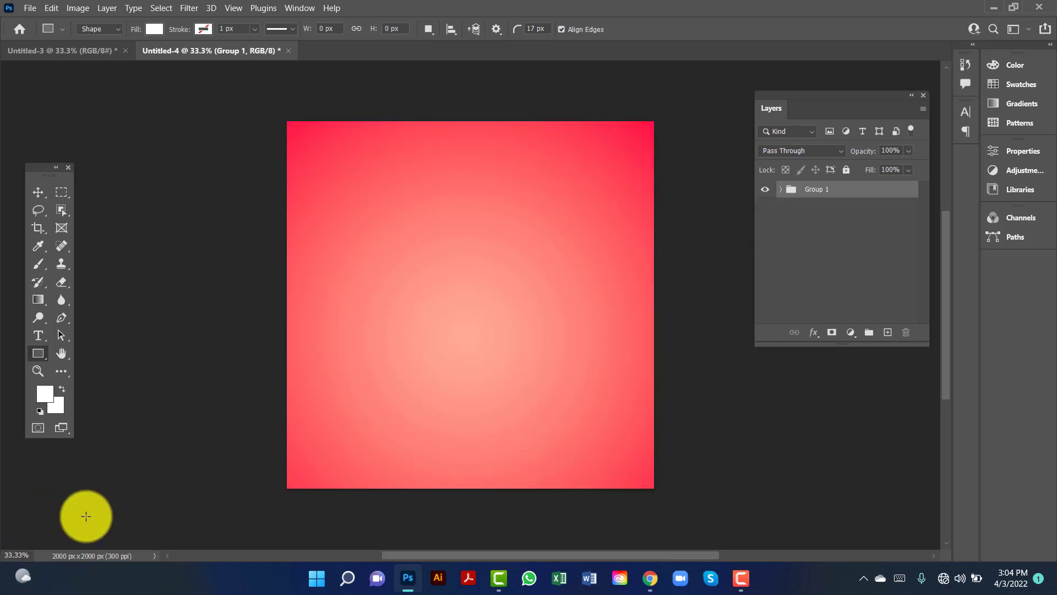
Rename the layer group to Background and lock it.
double_click(836, 191)
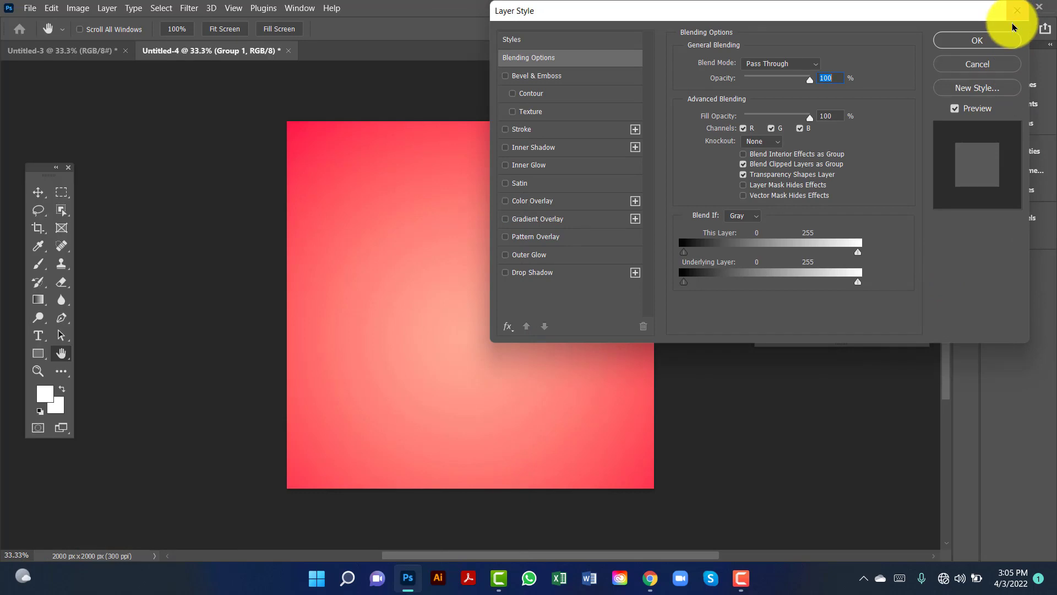
click(982, 66)
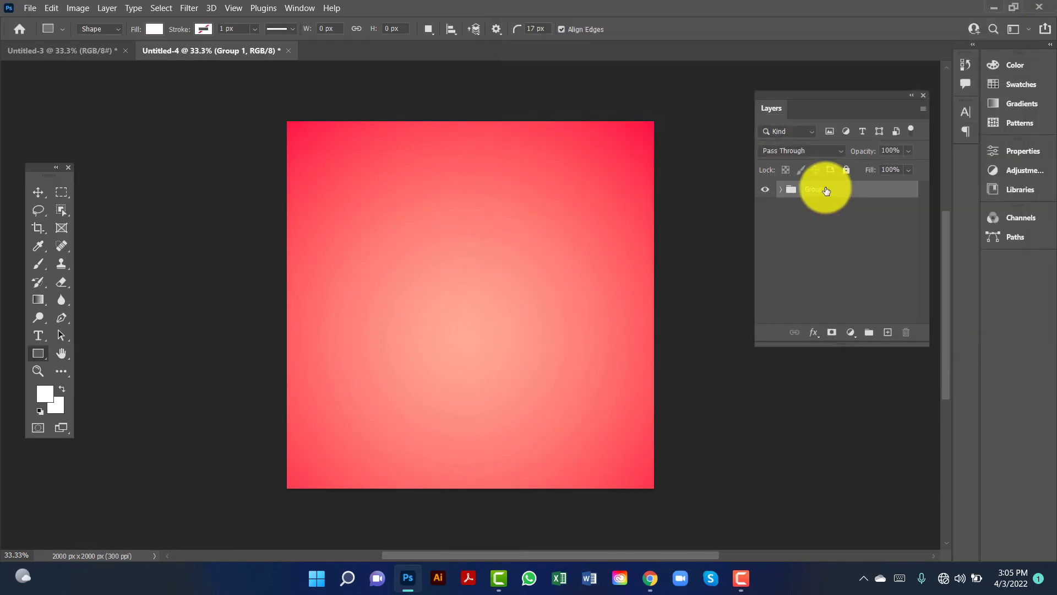
double_click(826, 188)
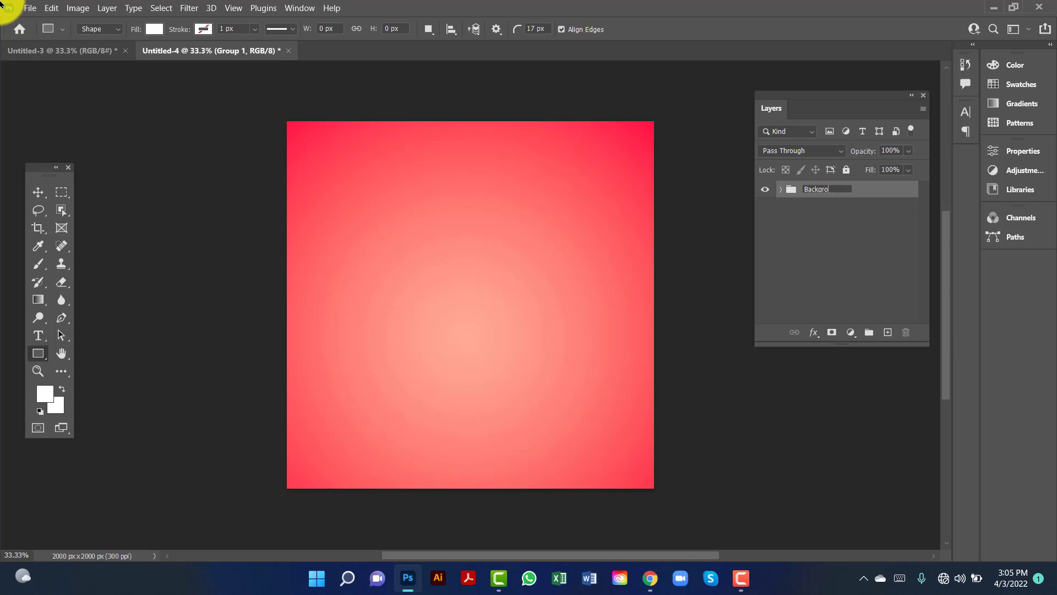
click(831, 243)
click(844, 193)
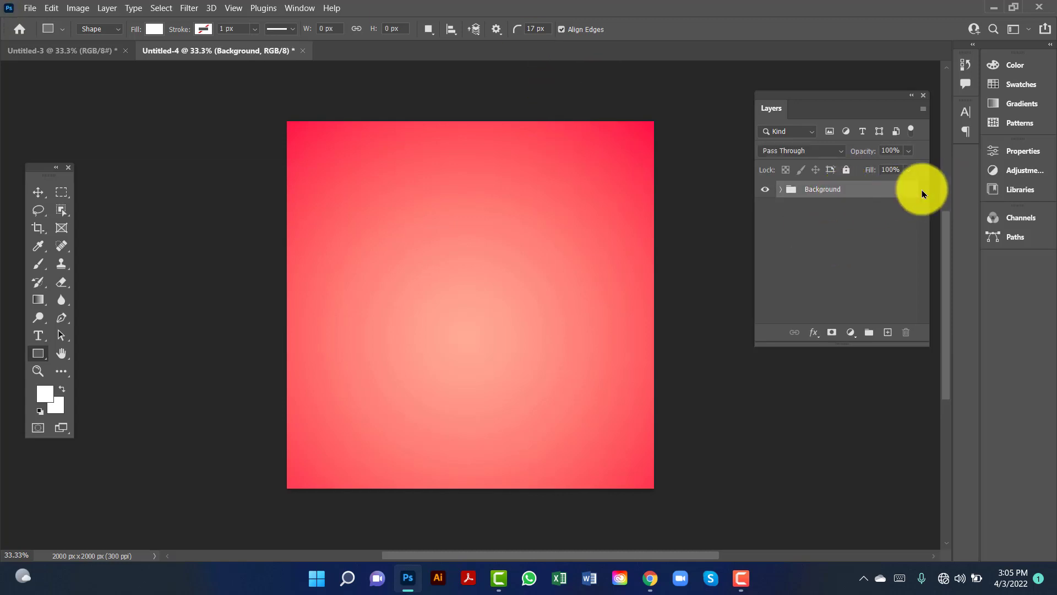
Draw a white circle about 1782 px in diameter over the gradient with the Ellipse tool.
right_click(38, 353)
click(94, 365)
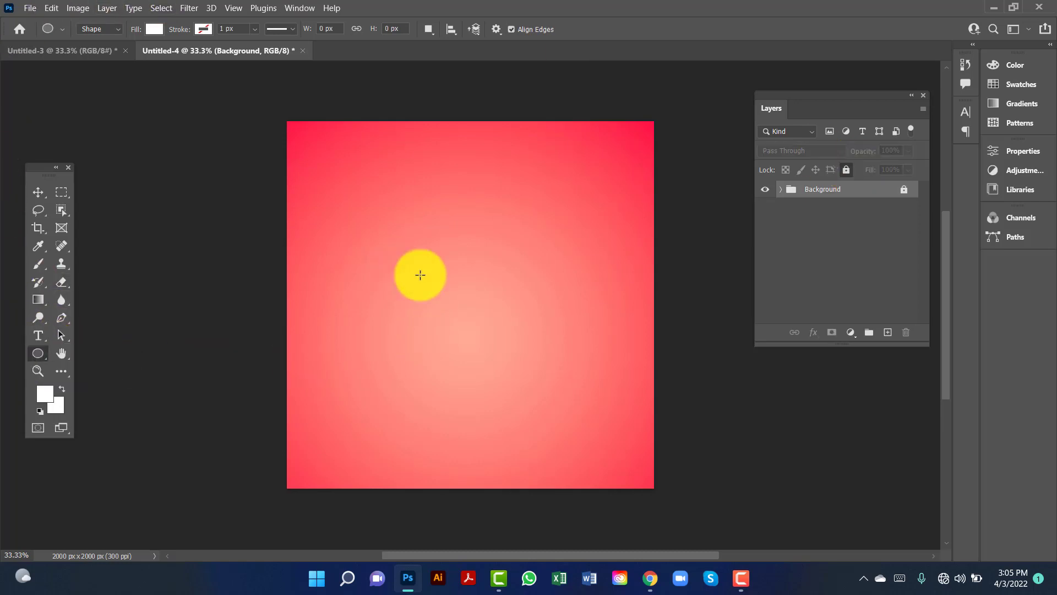
drag(442, 262, 630, 423)
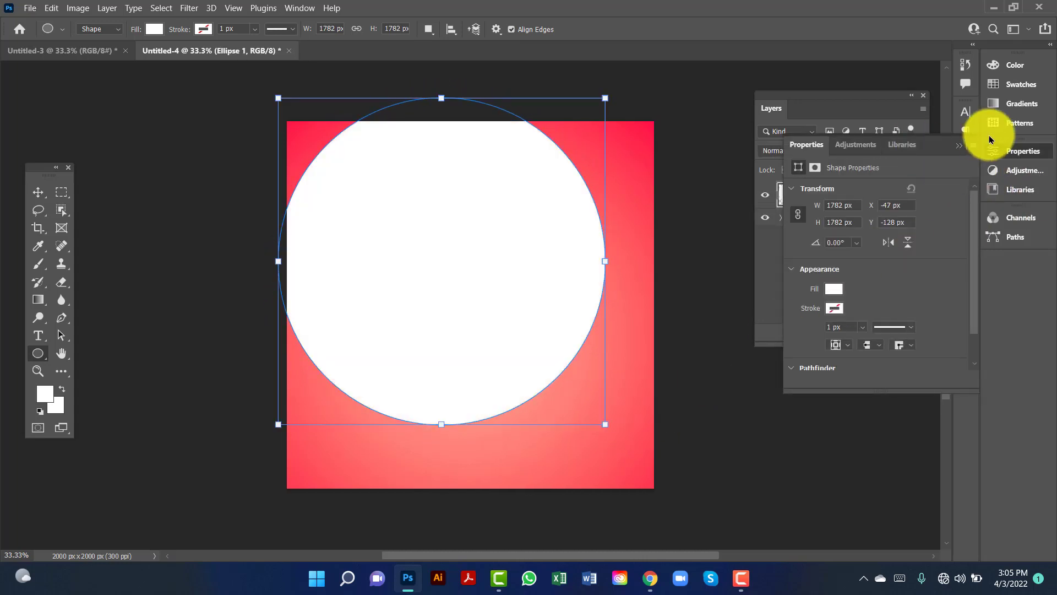
click(959, 145)
Move the white circle to the lower-right part of the canvas so it extends past the right and bottom edges.
click(39, 193)
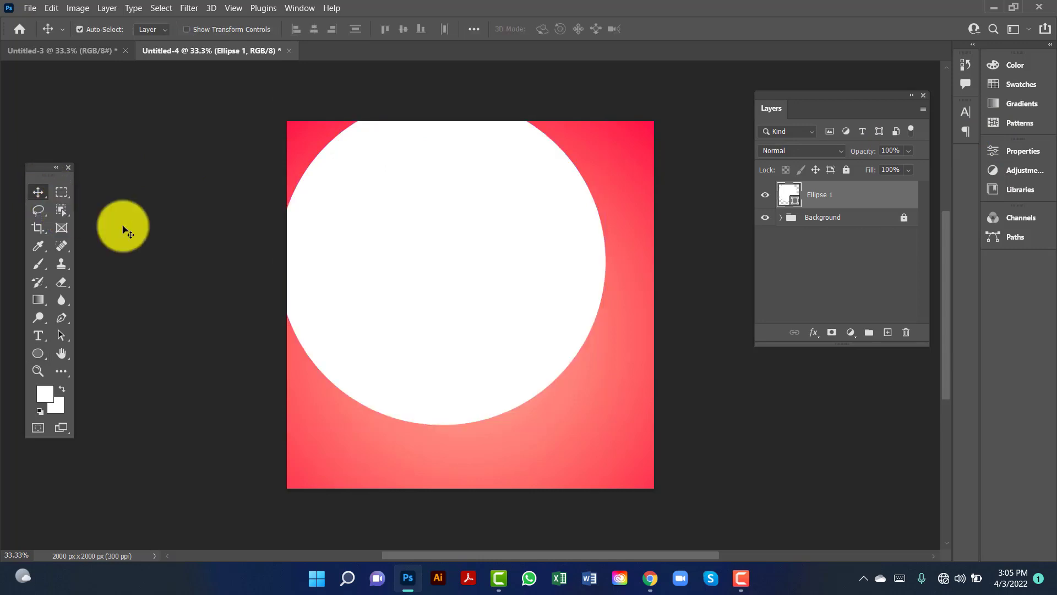
drag(429, 272, 544, 354)
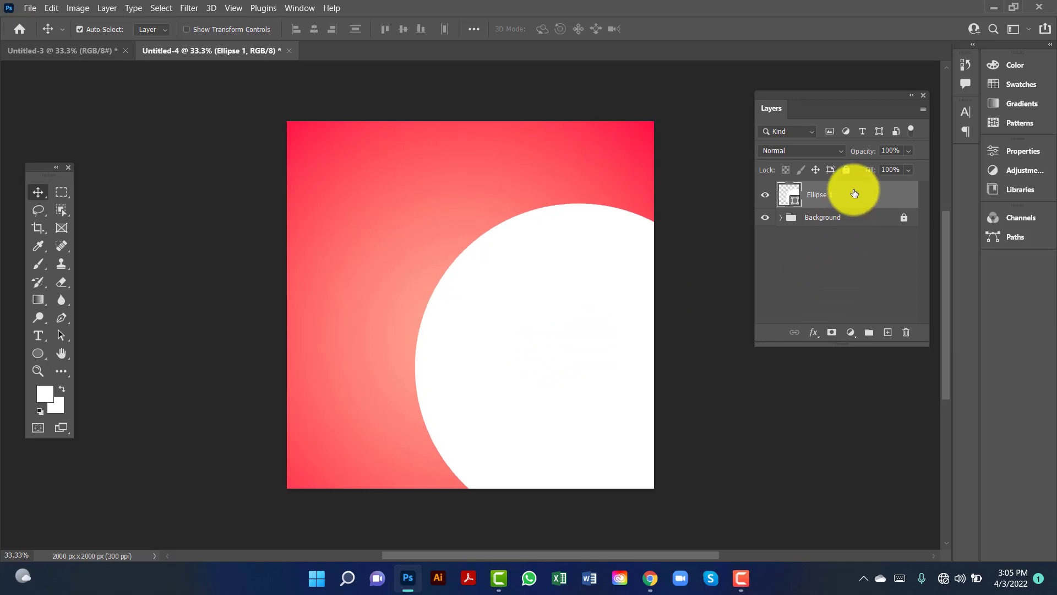
mouse_move(602, 359)
mouse_down()
mouse_move(620, 372)
mouse_move(602, 364)
mouse_up()
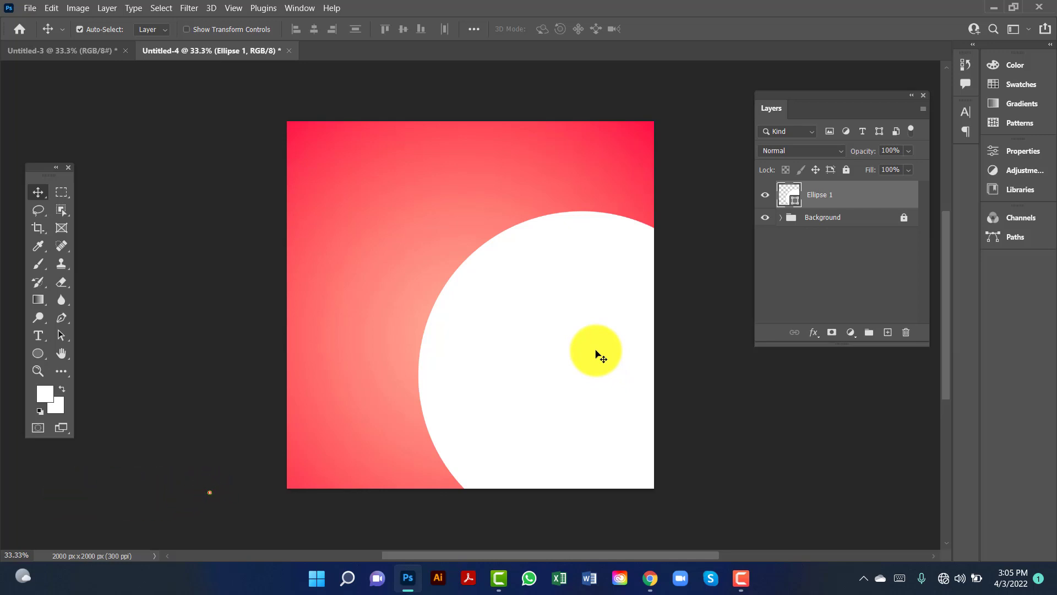
Place a duplicate of the circle beneath the white one, filled with red ff204a sampled from the background's upper-right corner.
key(ctrl+j)
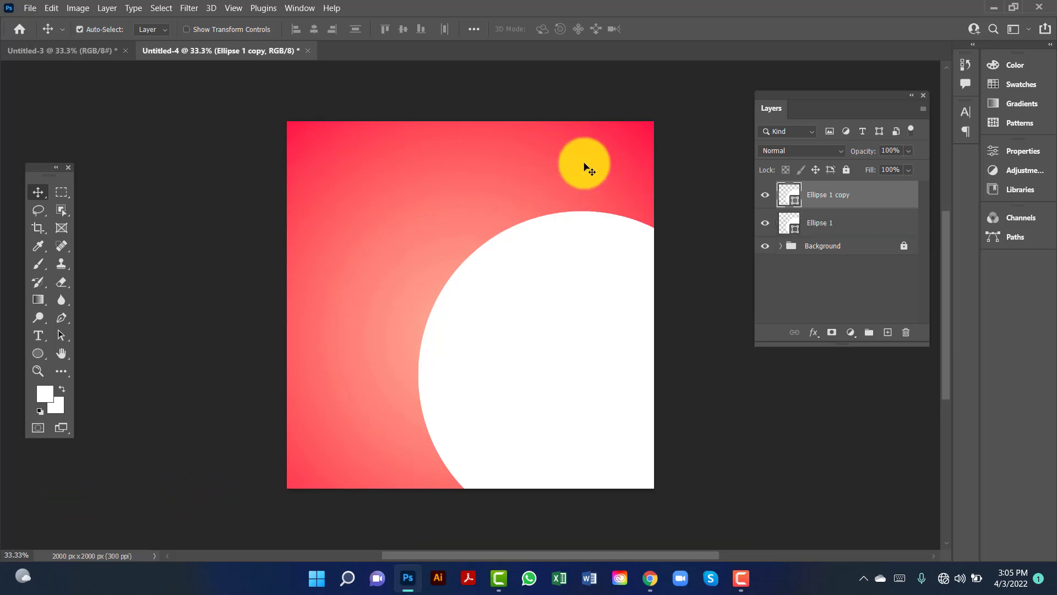
double_click(793, 202)
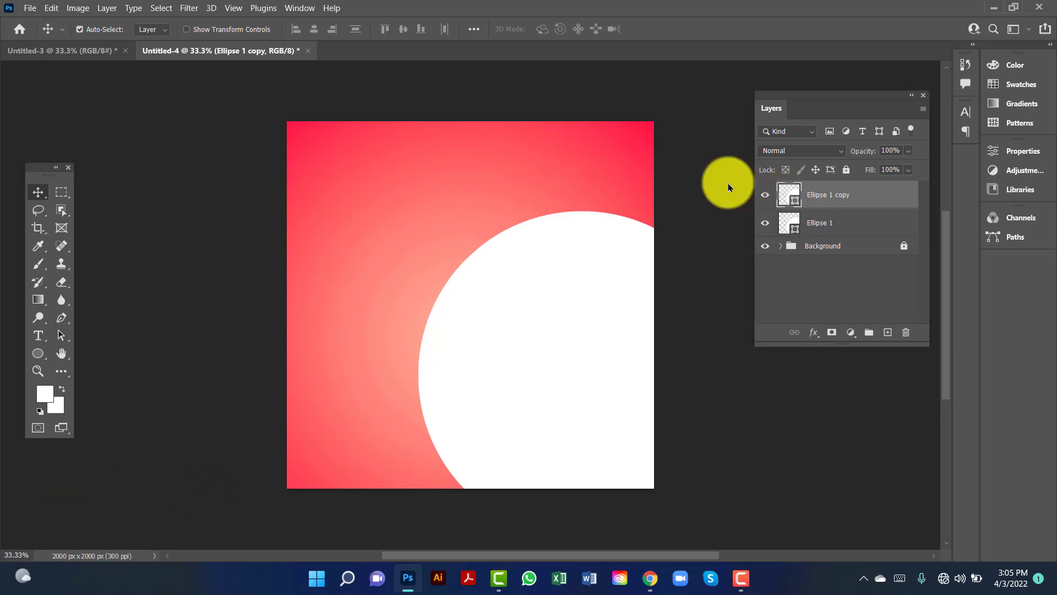
click(637, 128)
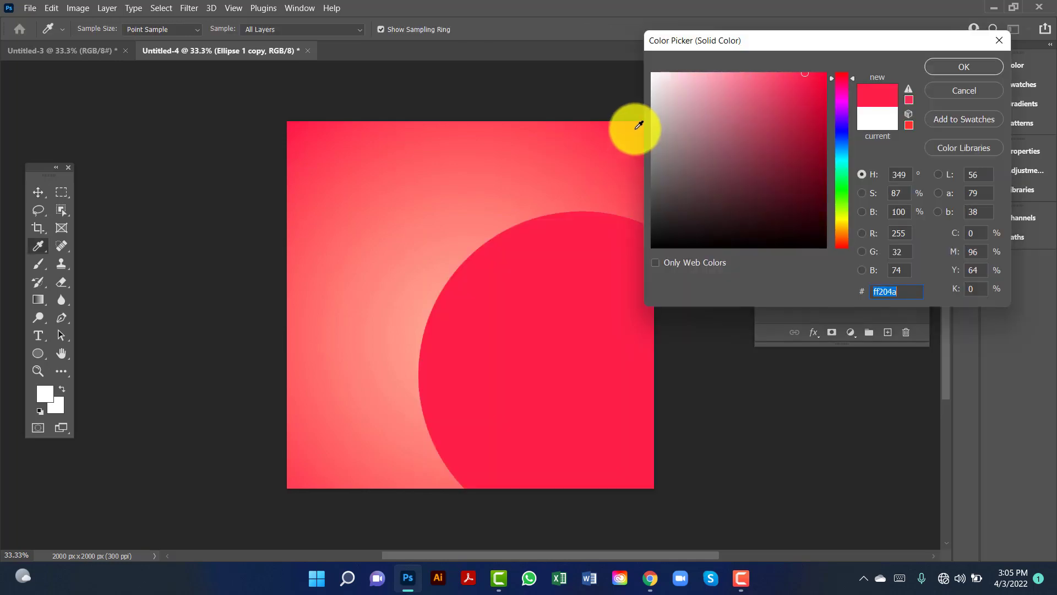
click(964, 67)
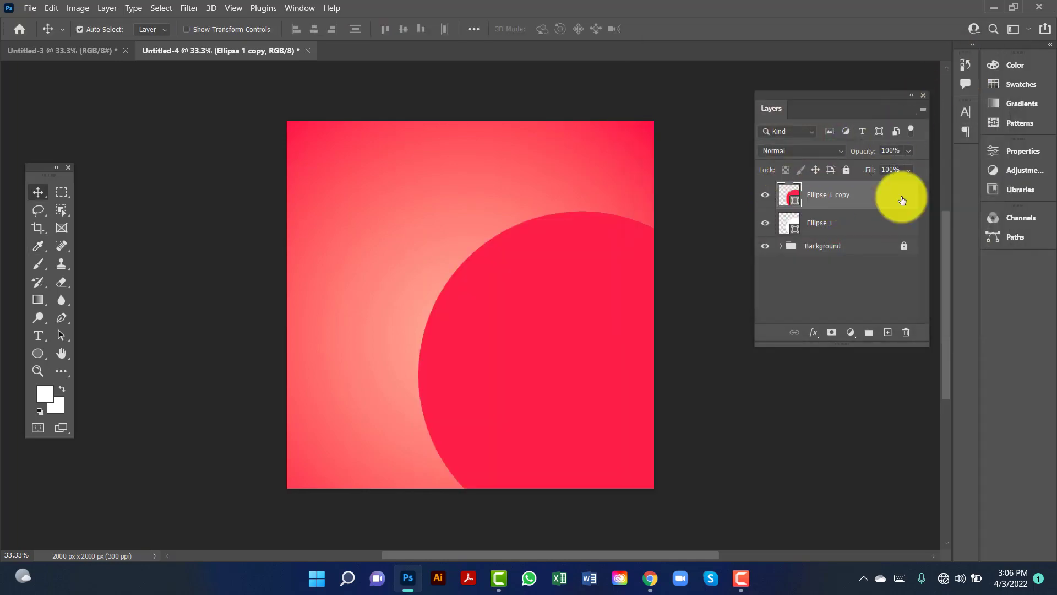
drag(878, 193, 844, 232)
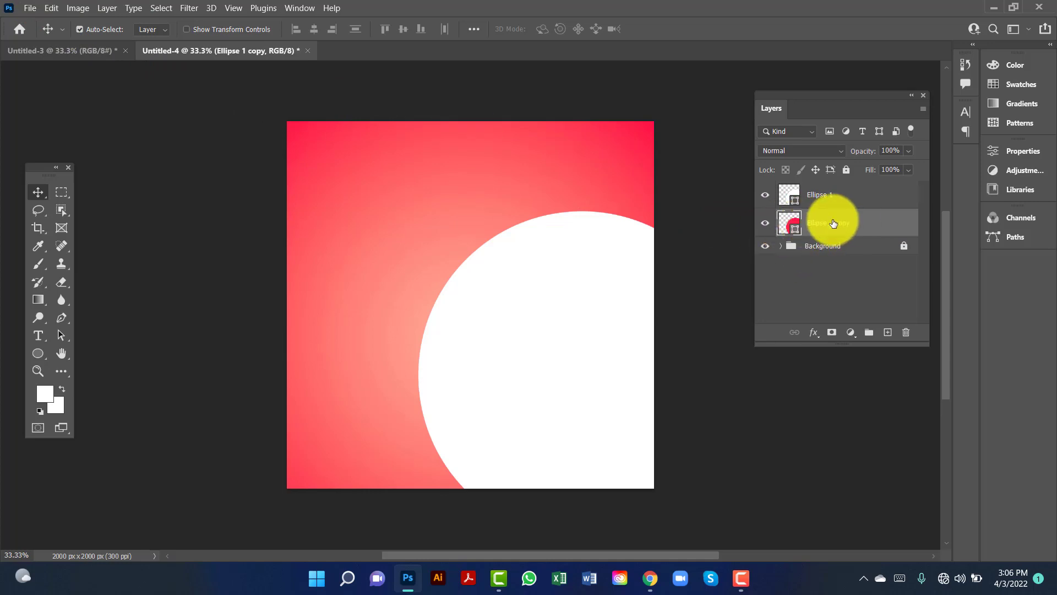
Scale the red circle to about 101.35% and offset it so a thin rim shows along the white circle's upper-left edge.
key(ctrl+t)
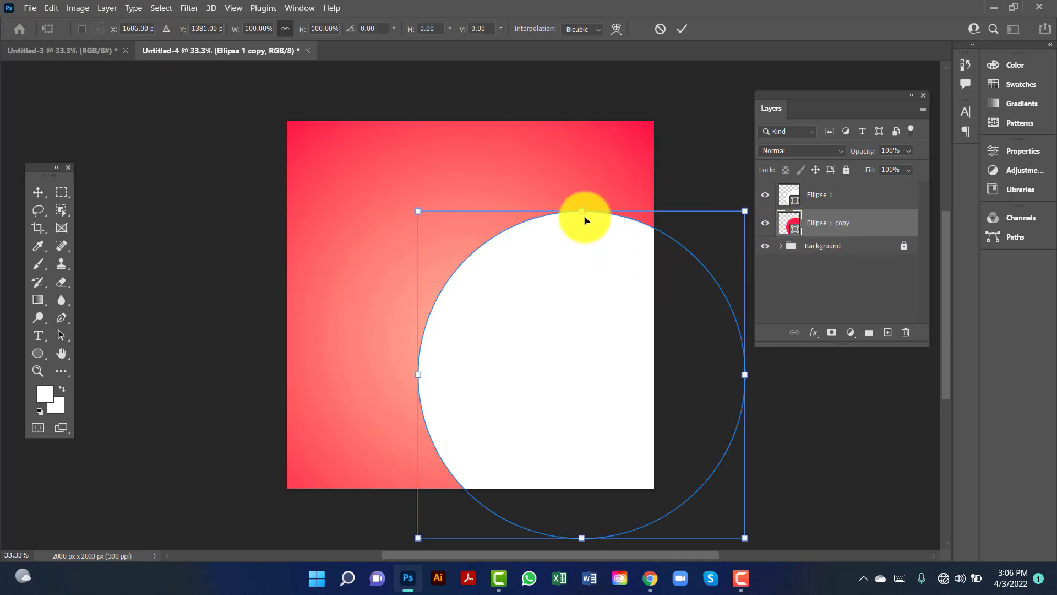
drag(580, 212, 620, 204)
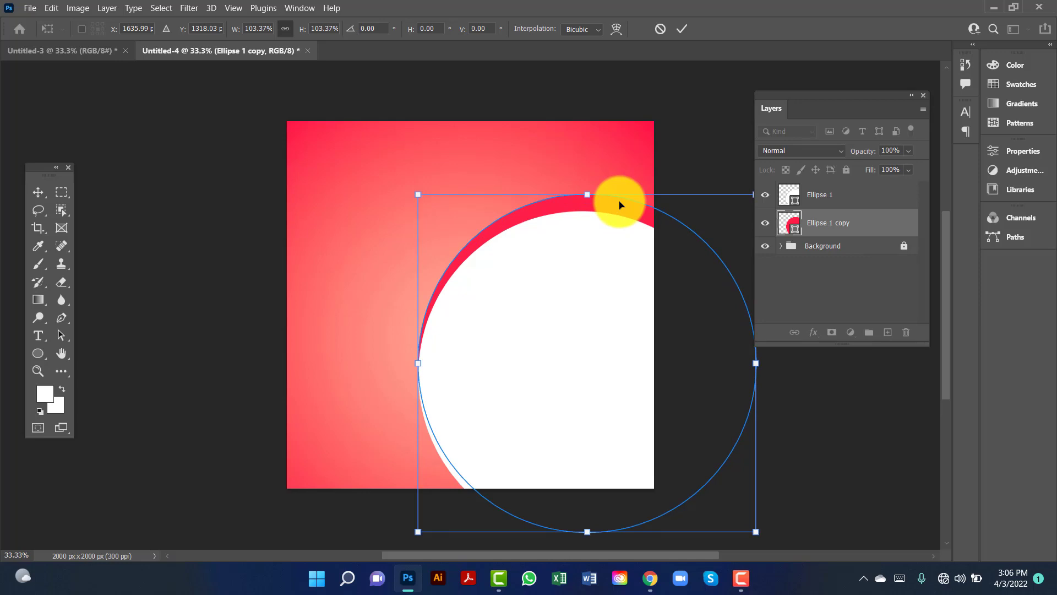
drag(590, 194, 592, 213)
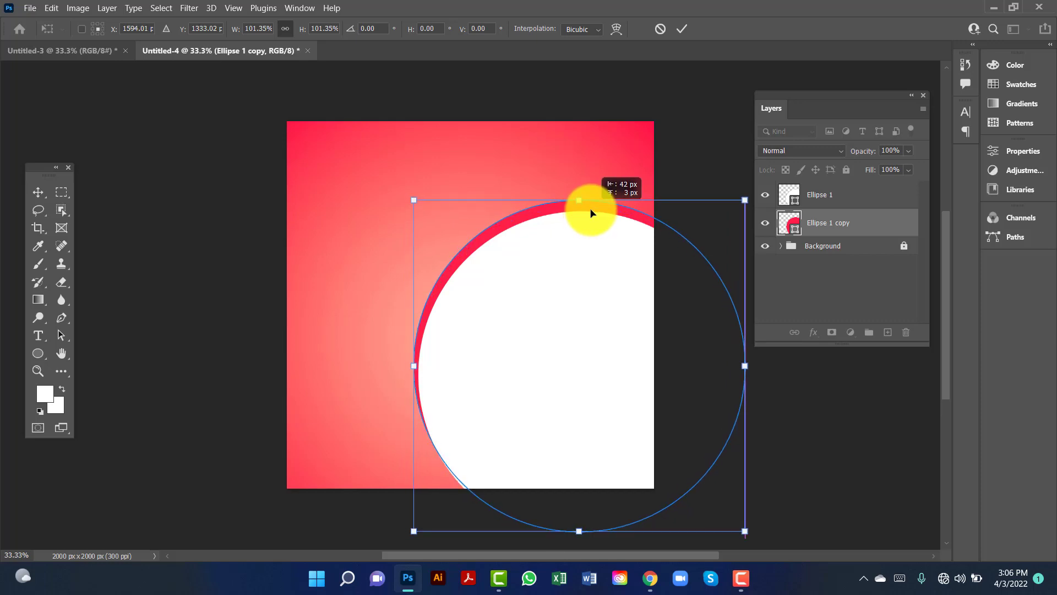
key(Return)
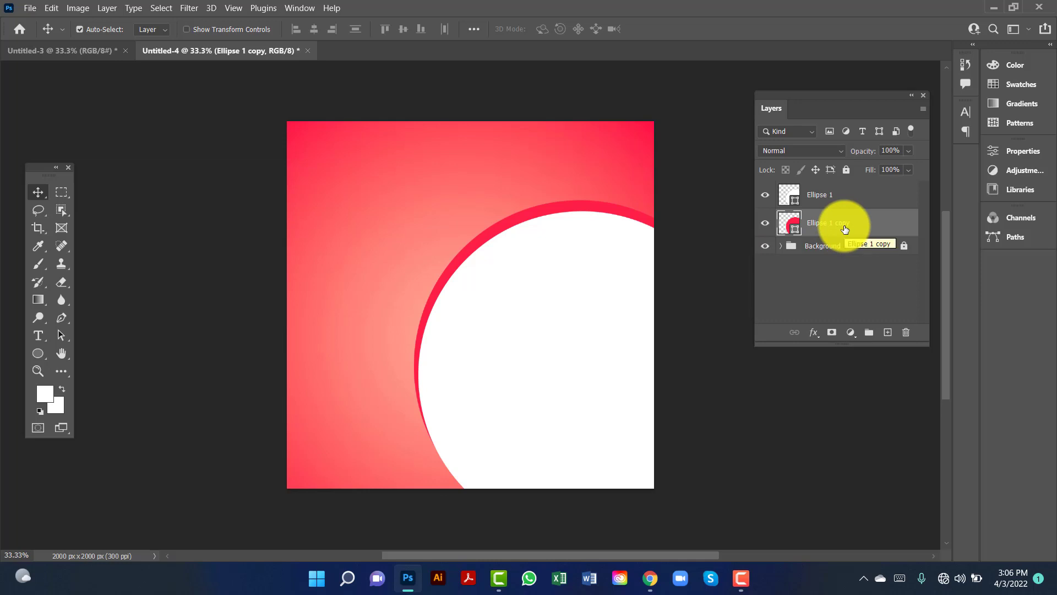
Duplicate the red circle beneath itself and scale the copy to about 103.15%, extending it above the first rim.
key(ctrl+j)
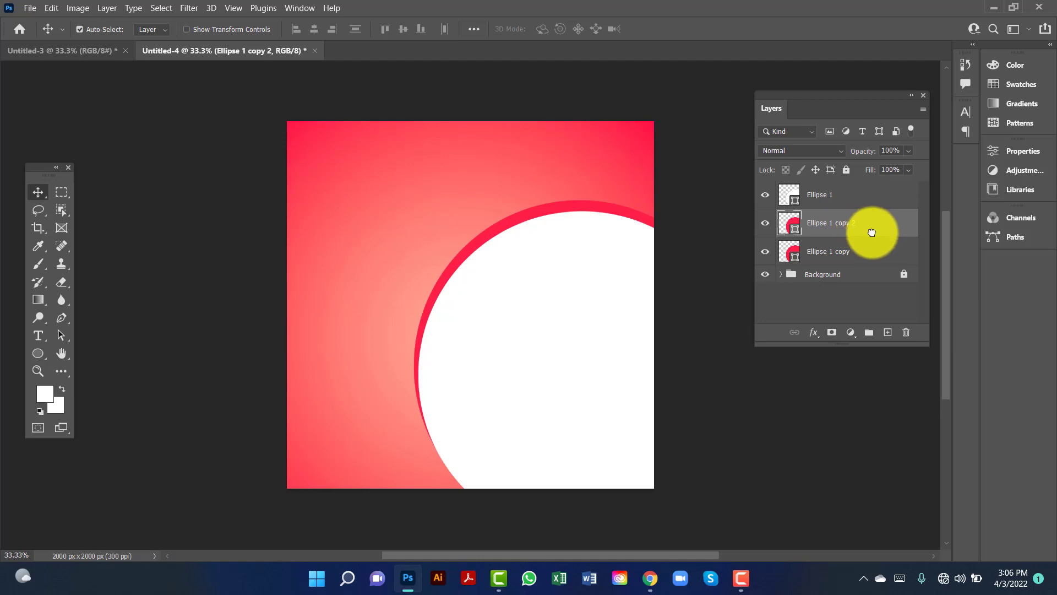
drag(867, 231, 863, 258)
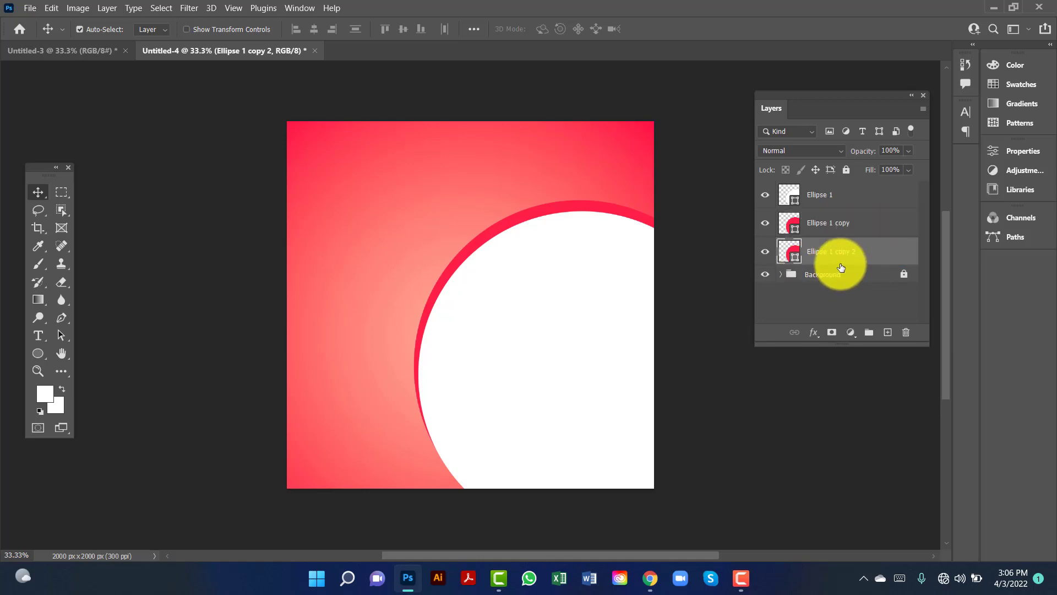
key(ctrl+t)
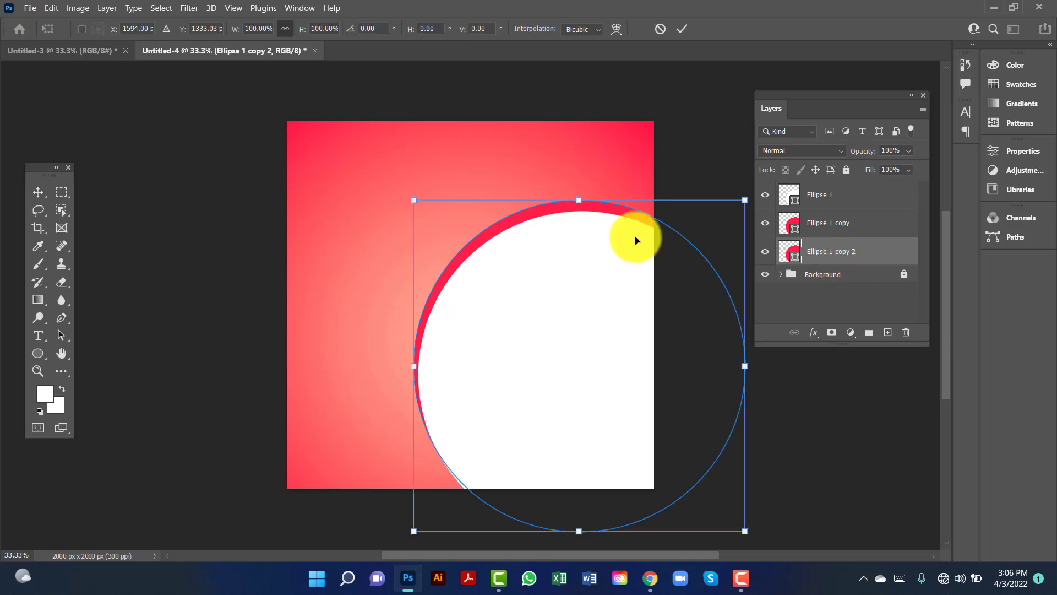
mouse_move(581, 199)
mouse_down()
mouse_move(583, 187)
mouse_move(596, 199)
mouse_up()
click(581, 190)
Fill the lowest circle copy with white and shift it horizontally to form an outer rim around the red one.
click(804, 261)
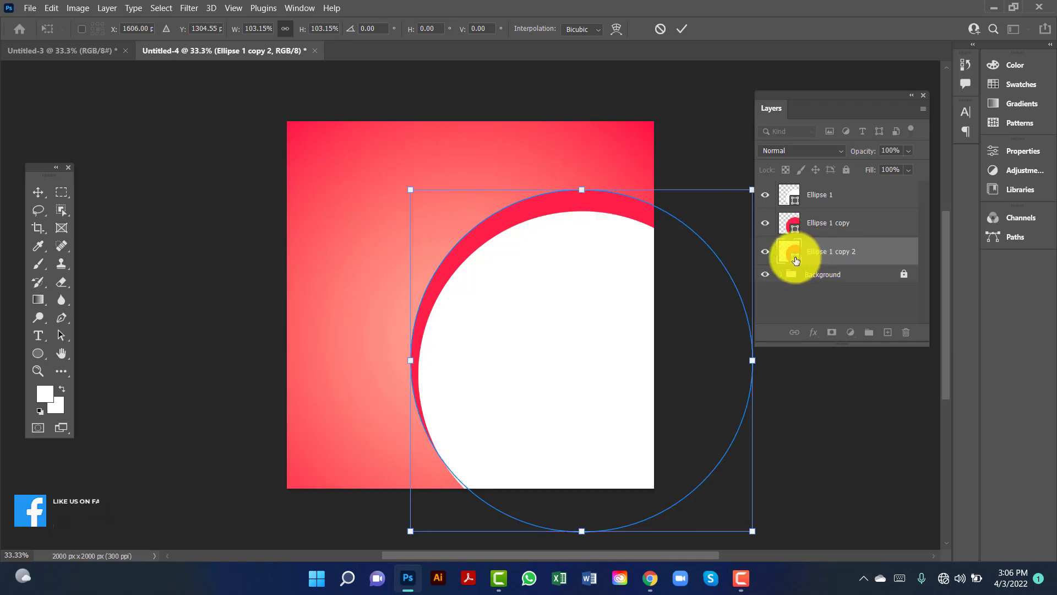
double_click(796, 260)
click(678, 92)
key(Return)
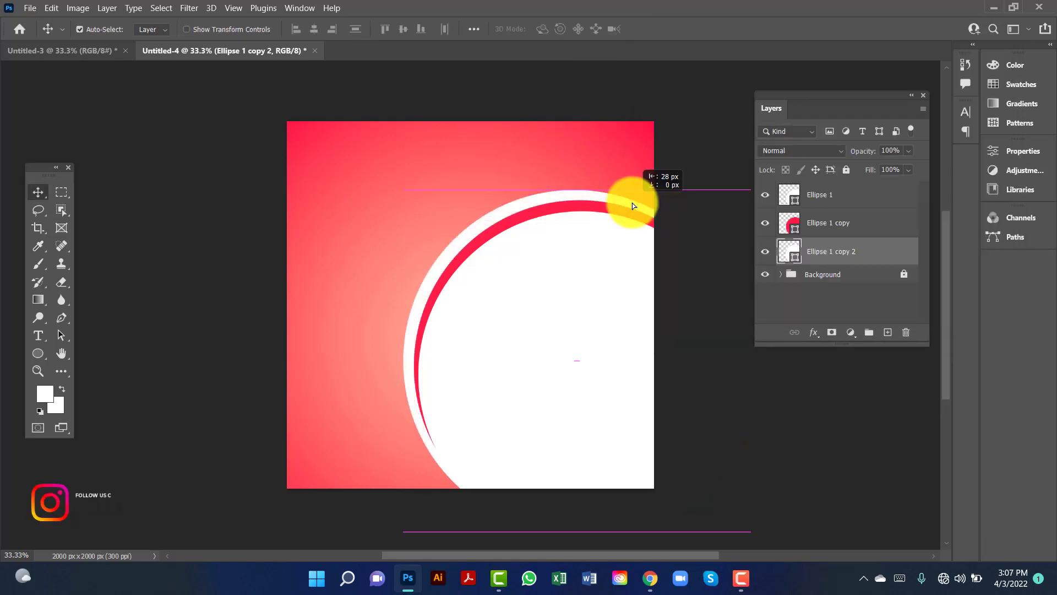
drag(632, 202, 636, 202)
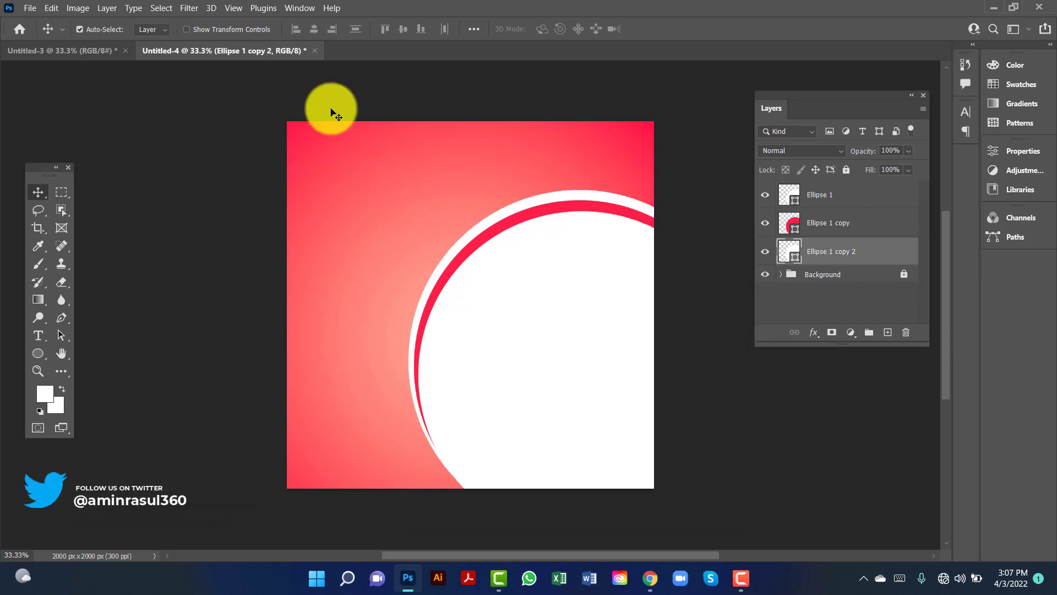
Bring the headphones photo from the Untitled-3 document into Untitled-4 and put its layer above all the circles.
click(92, 50)
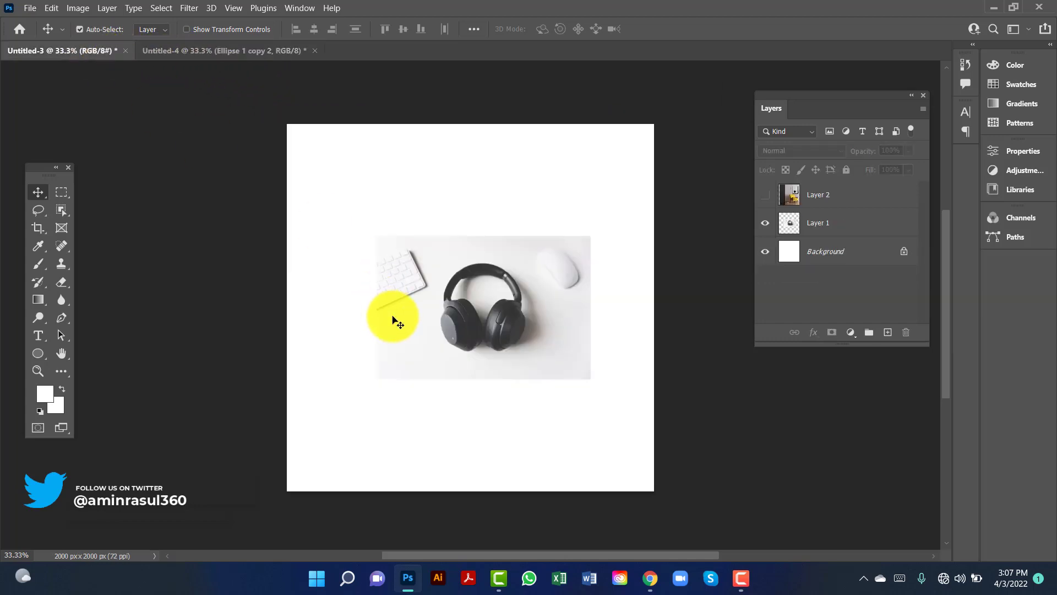
drag(249, 91, 531, 332)
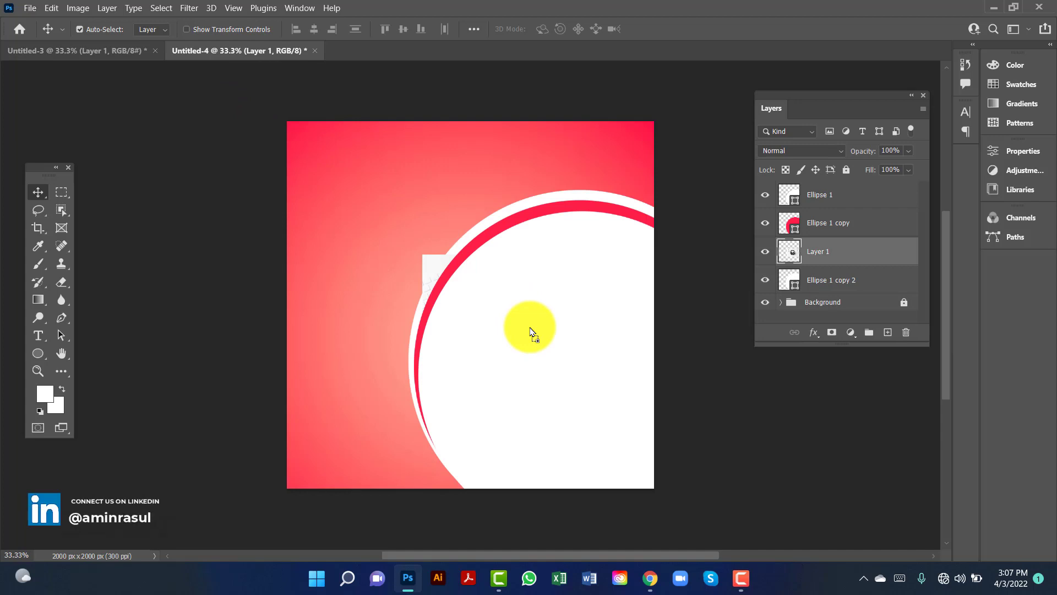
drag(843, 255, 840, 176)
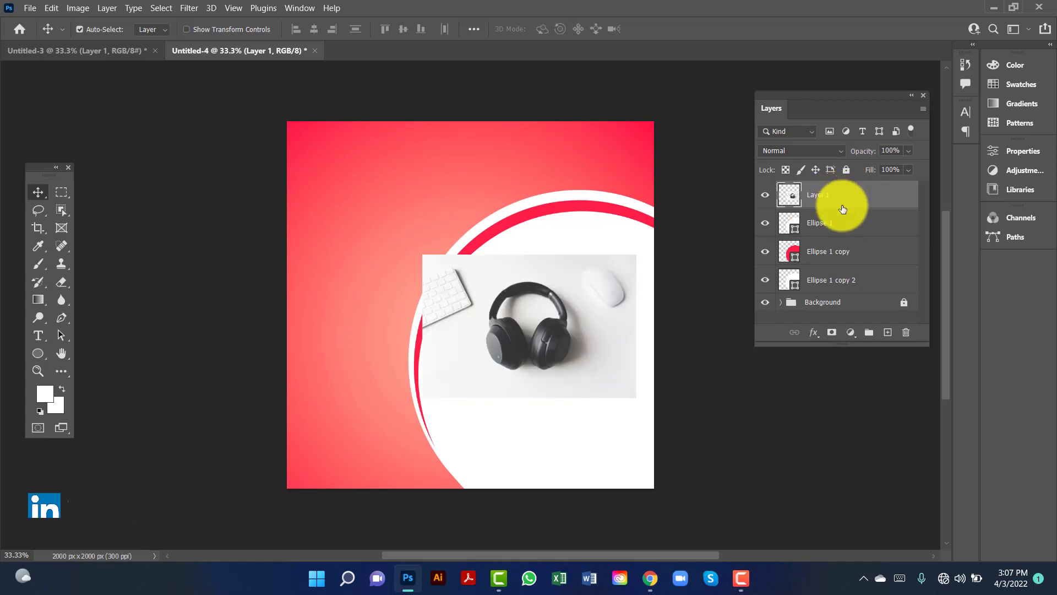
Enlarge the headphones photo to cover the large circle, center the headphones over it and clip the photo to the Ellipse 1 layer.
drag(501, 372, 502, 374)
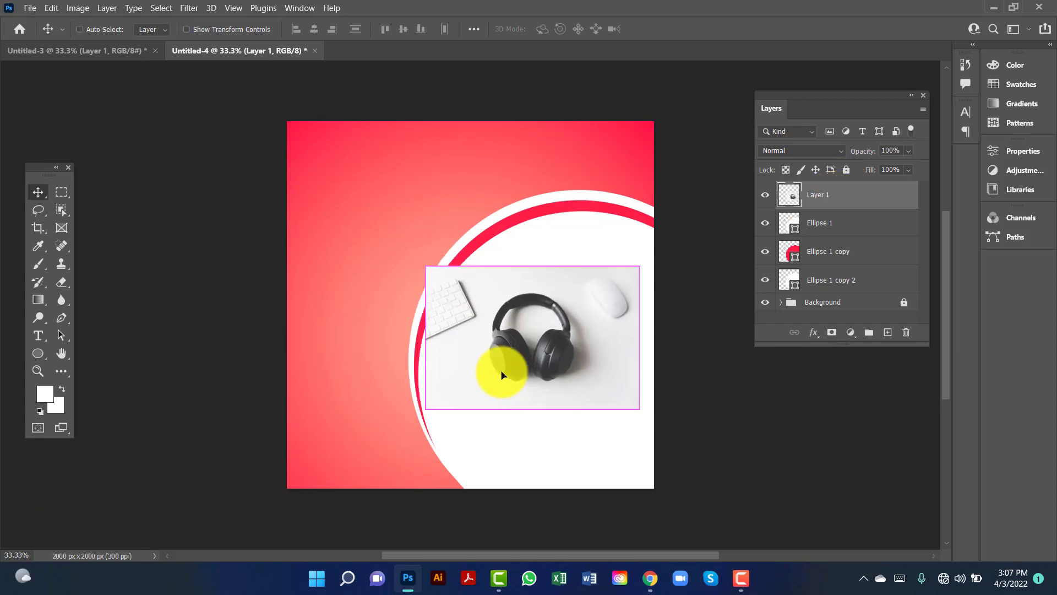
key(ctrl+t)
drag(423, 269, 283, 170)
drag(644, 411, 636, 379)
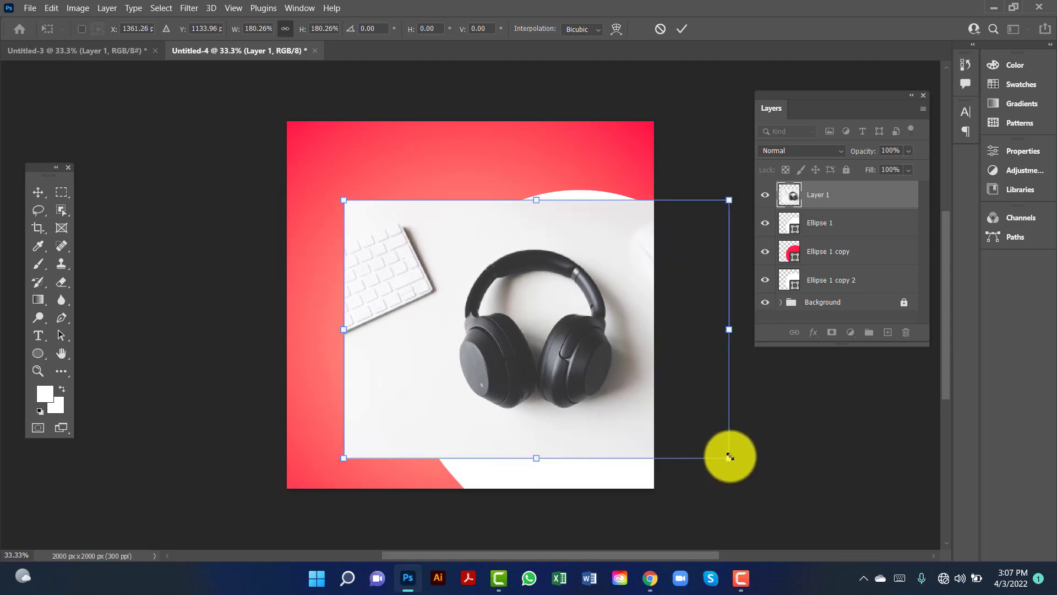
drag(730, 458, 784, 494)
drag(545, 446, 571, 407)
key(Return)
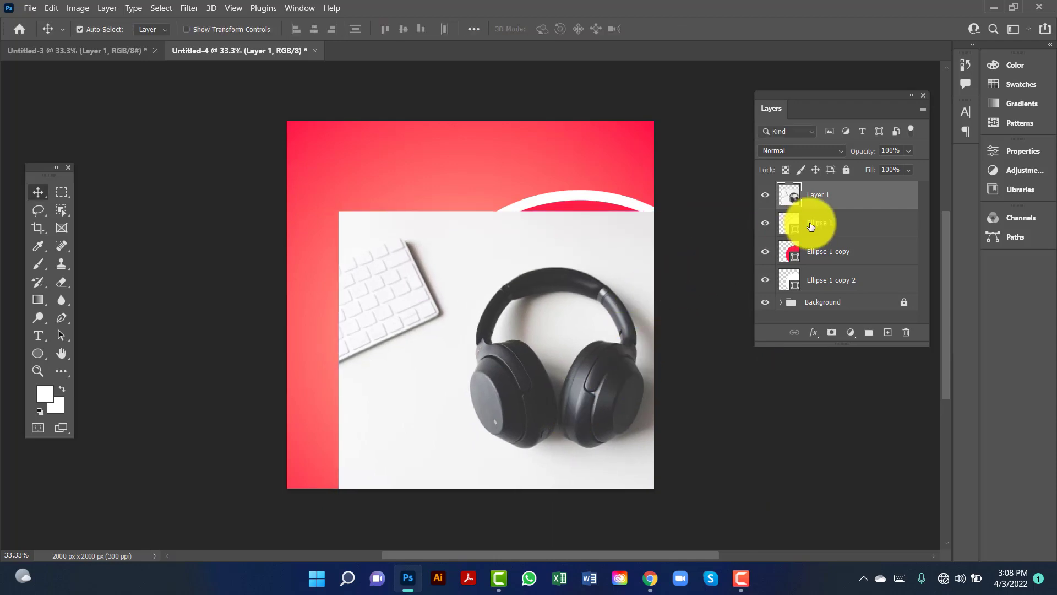
right_click(906, 201)
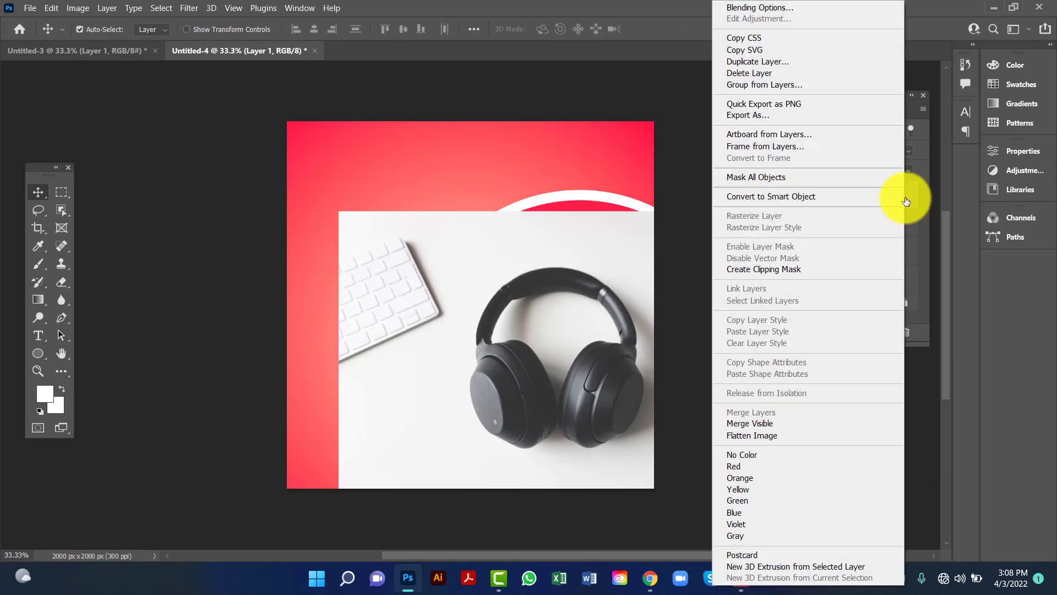
click(773, 270)
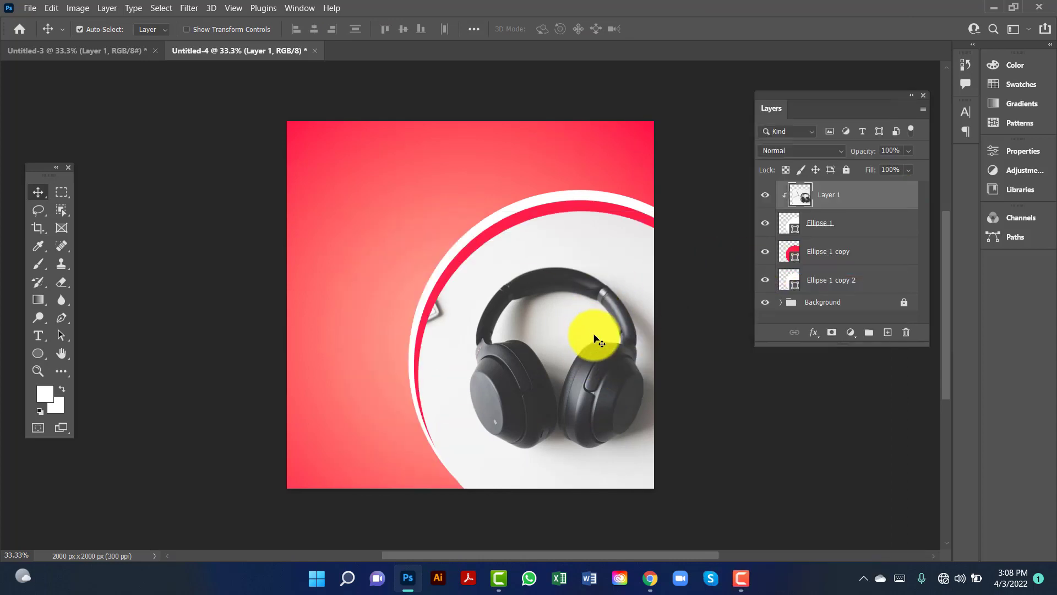
Draw another white circle about 1674 px in diameter, overlapping the canvas's upper-left corner.
right_click(40, 353)
click(97, 368)
drag(247, 87, 403, 241)
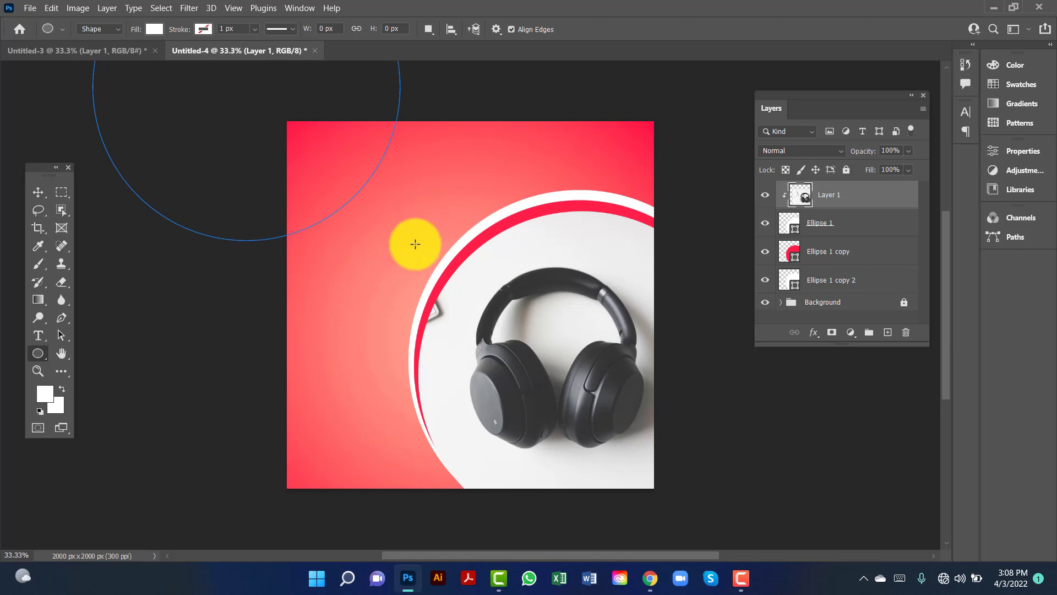
click(931, 154)
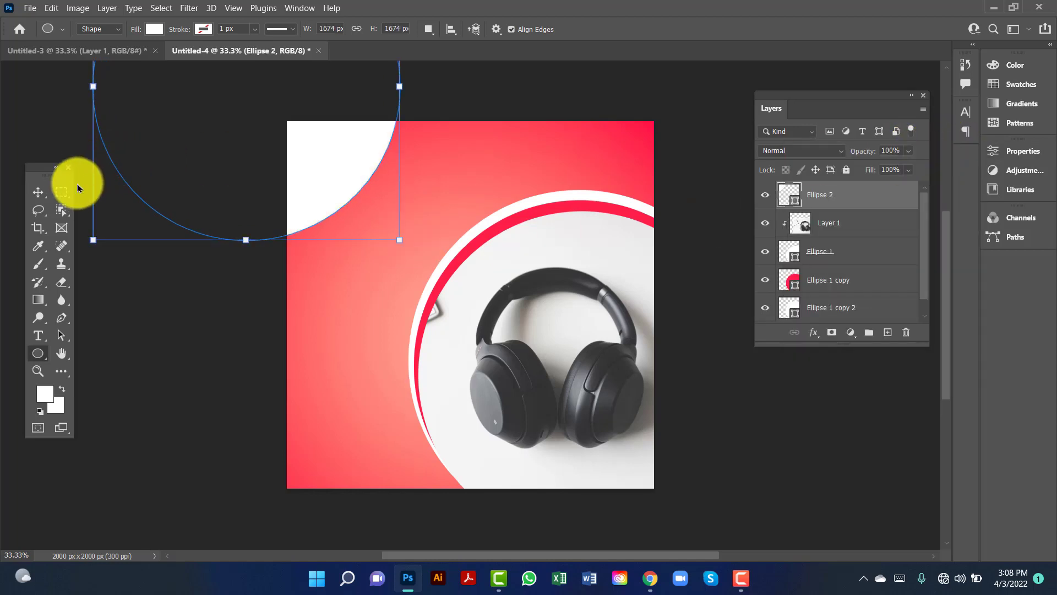
Move the new white circle farther into the canvas's upper-left area, close to the headphones circle's rim.
click(33, 191)
drag(314, 183, 407, 204)
drag(407, 208, 403, 209)
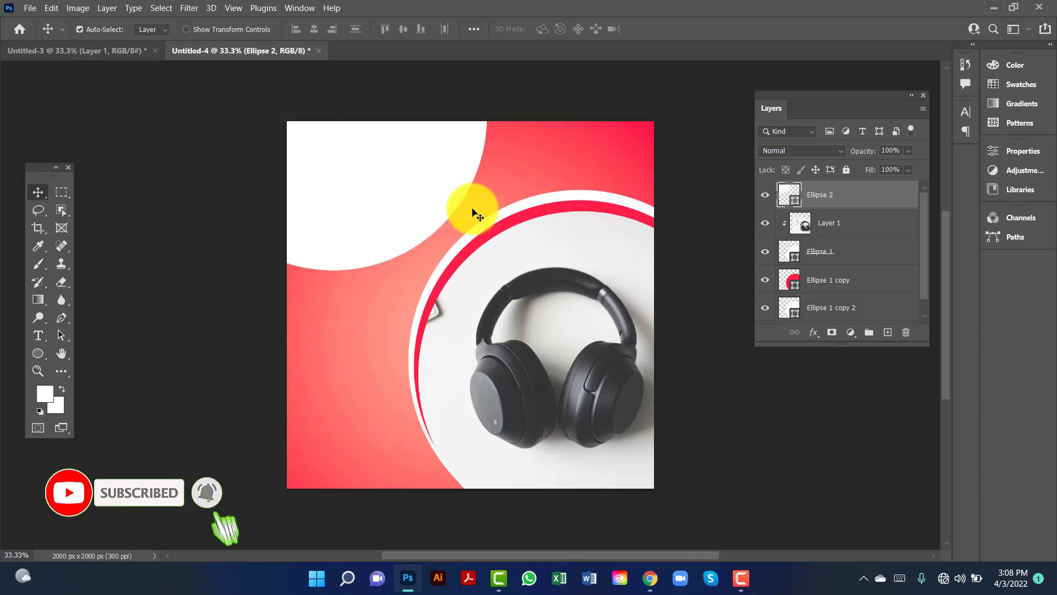
Duplicate the white Ellipse 2 circle and shrink the copy slightly so a thin white rim shows around it.
key(ctrl)
key(ctrl+j)
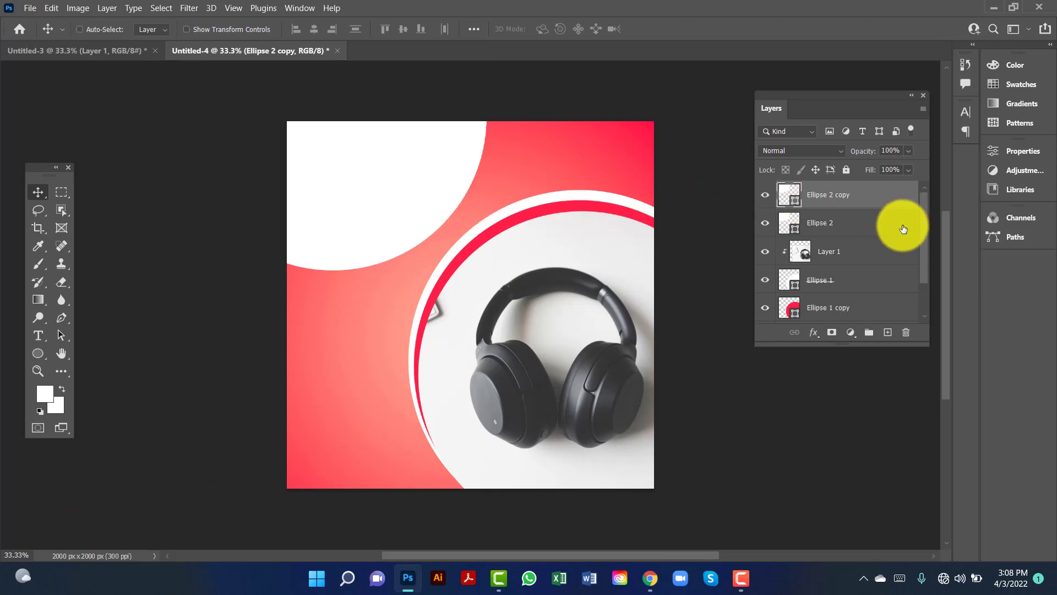
key(ctrl+t)
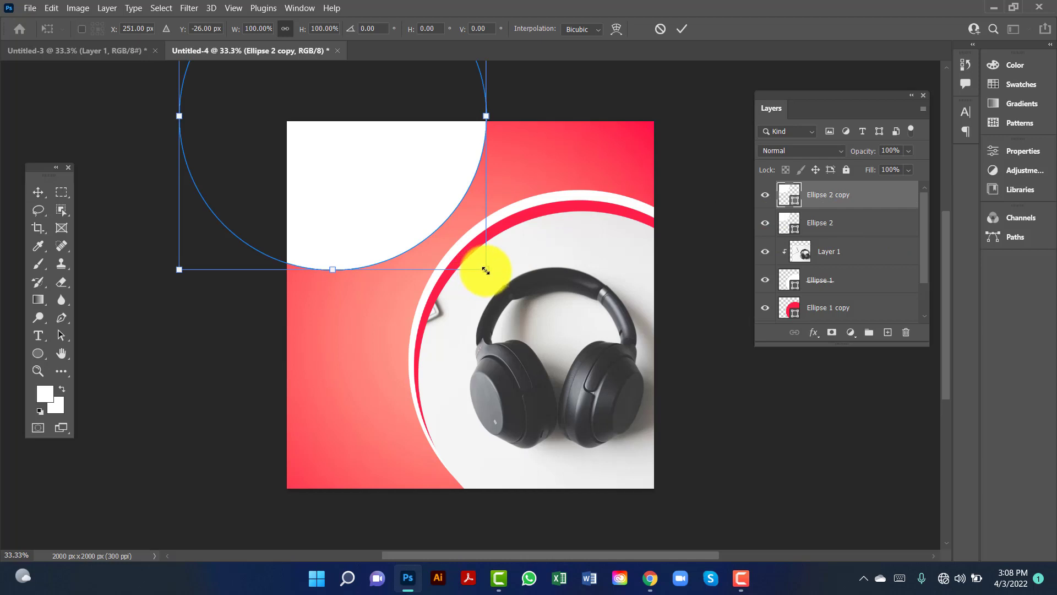
drag(486, 270, 482, 264)
key(Escape)
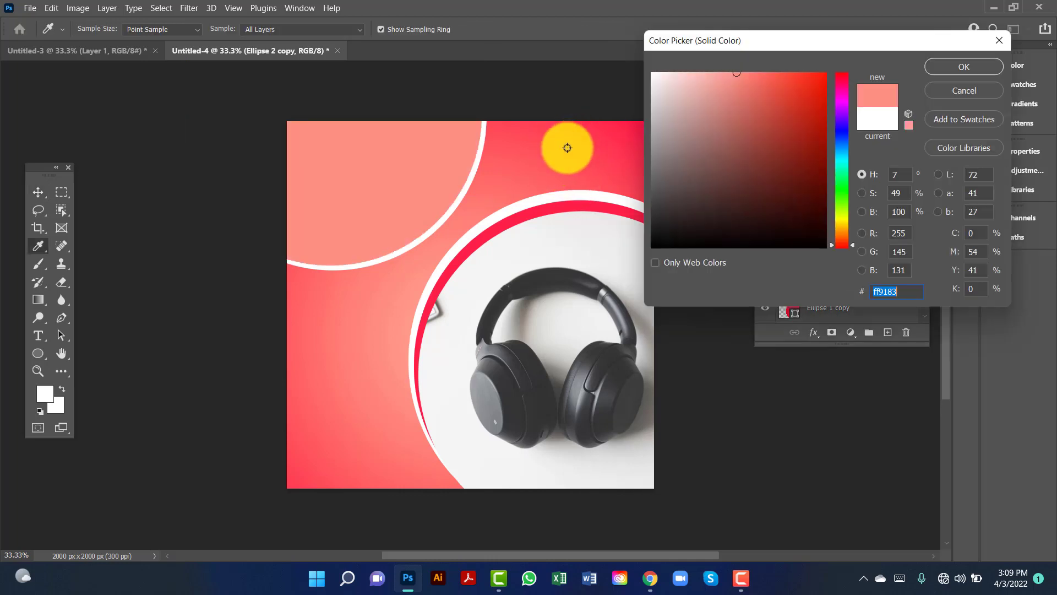
Recolor the Ellipse 2 copy circle with a salmon-red tone sampled from the background gradient.
click(567, 143)
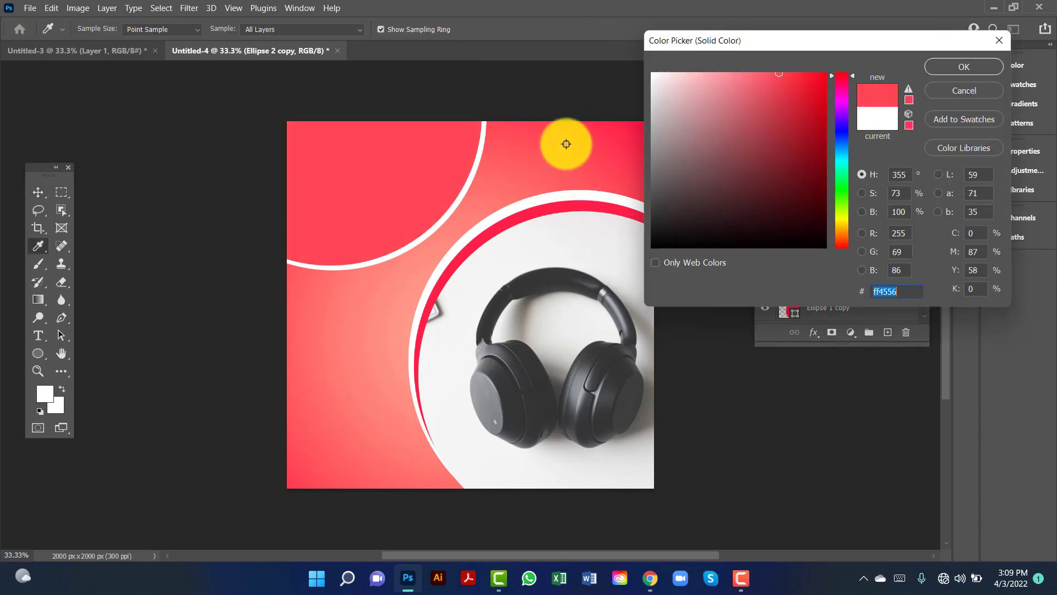
click(318, 315)
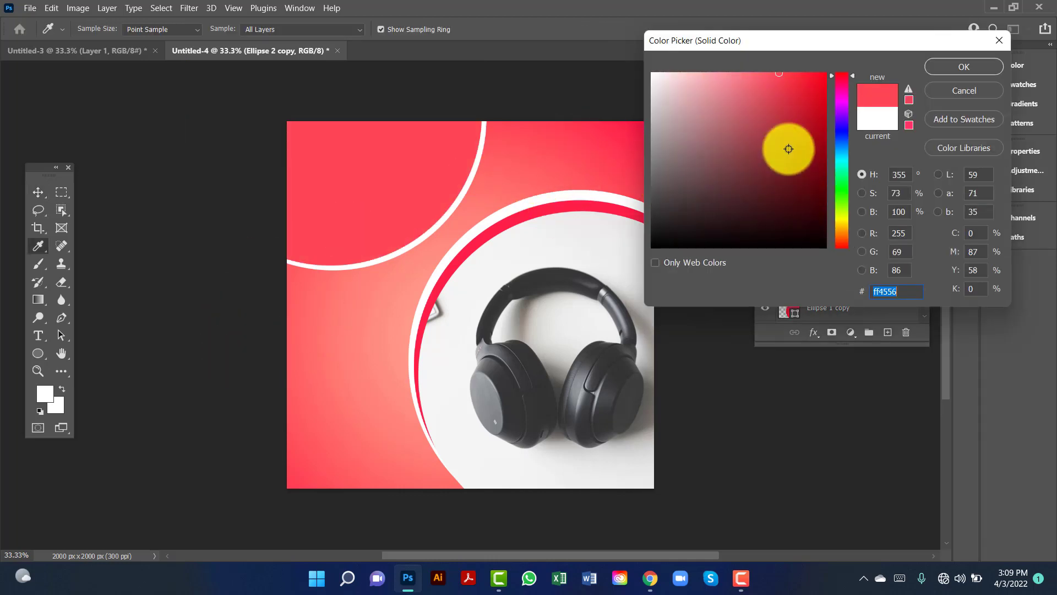
click(953, 66)
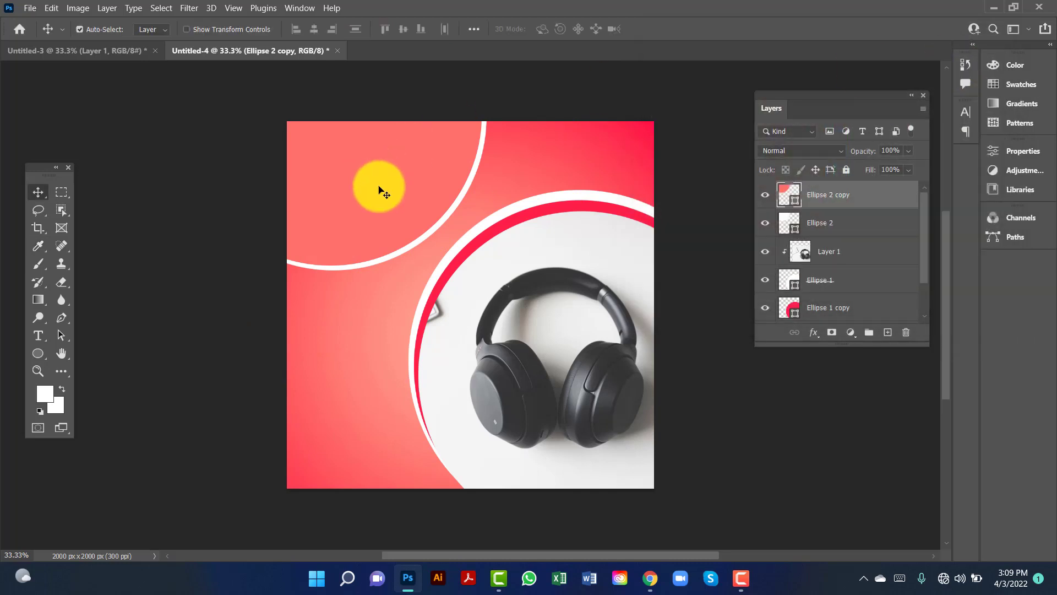
Scale the salmon circle to about 1637 px and shift it so the white rim tapers into a crescent at the lower edge.
key(ctrl)
key(ctrl+t)
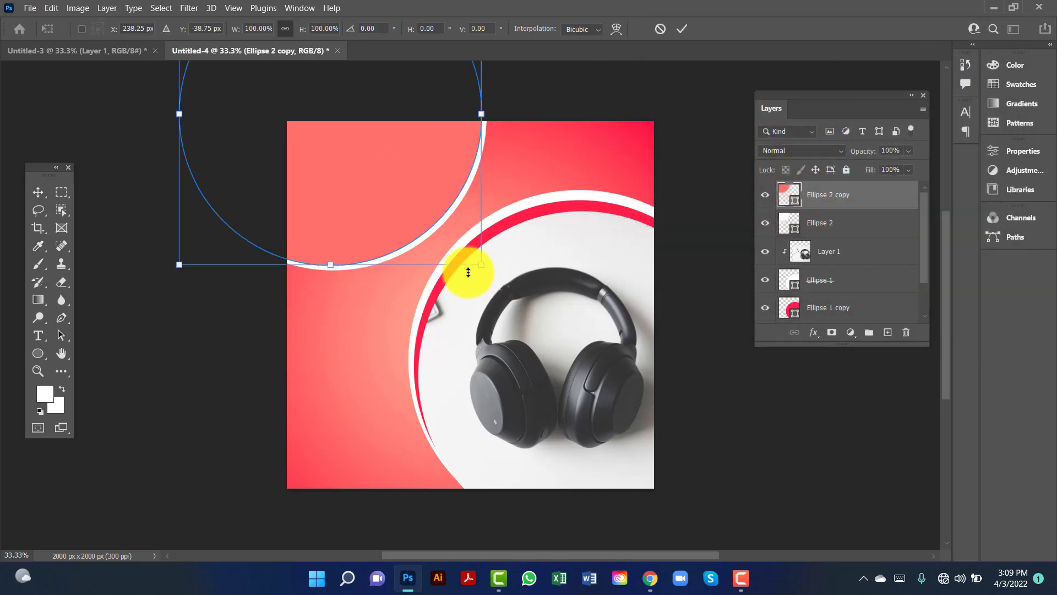
drag(400, 223, 401, 228)
drag(481, 267, 479, 266)
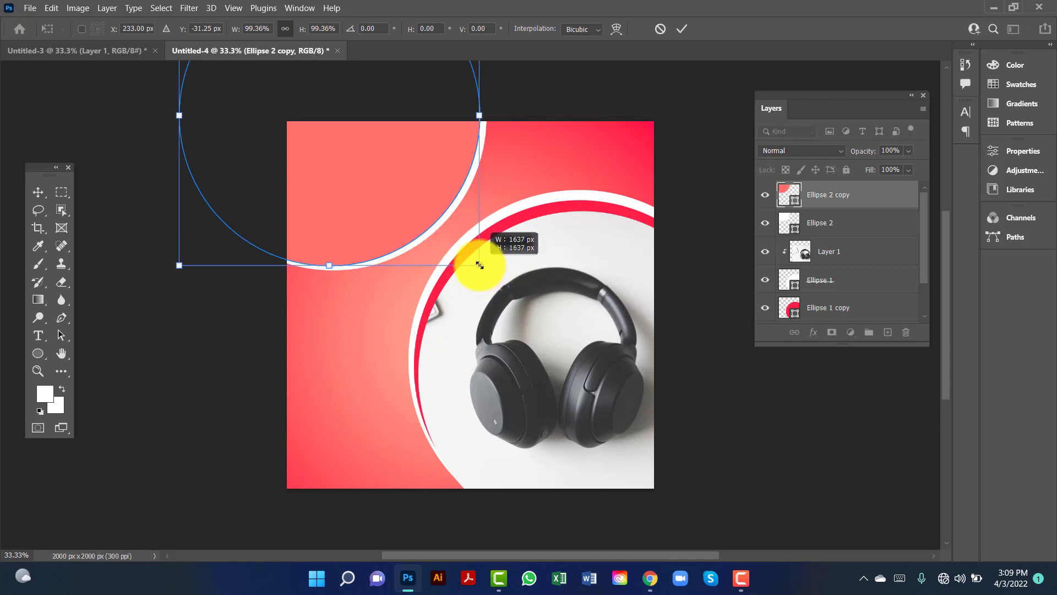
drag(314, 212, 349, 207)
key(Return)
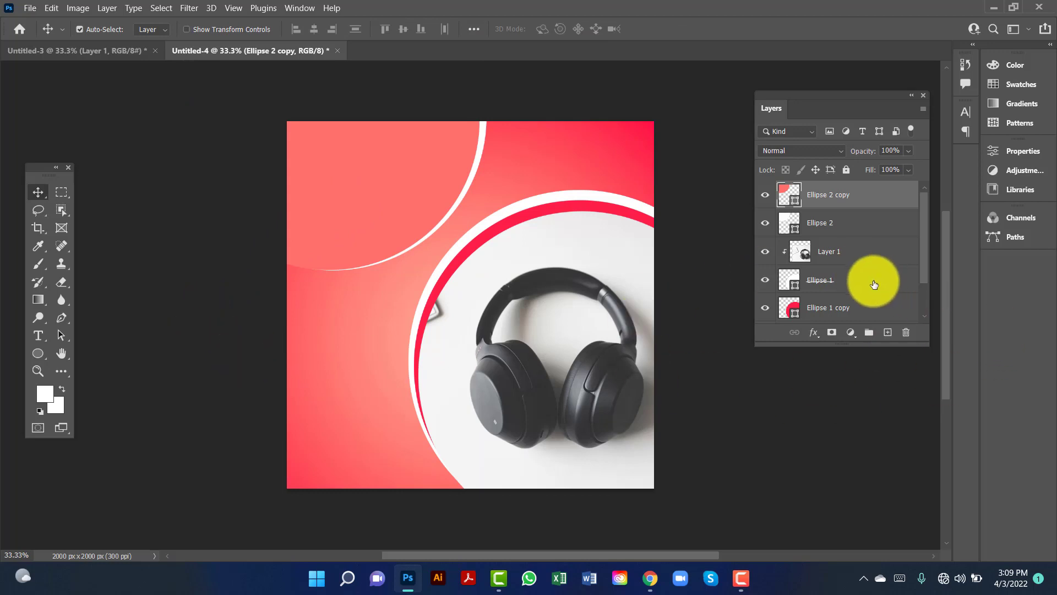
Group all the ellipse layers and the headphones photo, from Ellipse 2 copy down to Ellipse 1 copy 2.
scroll(873, 283, down, 2)
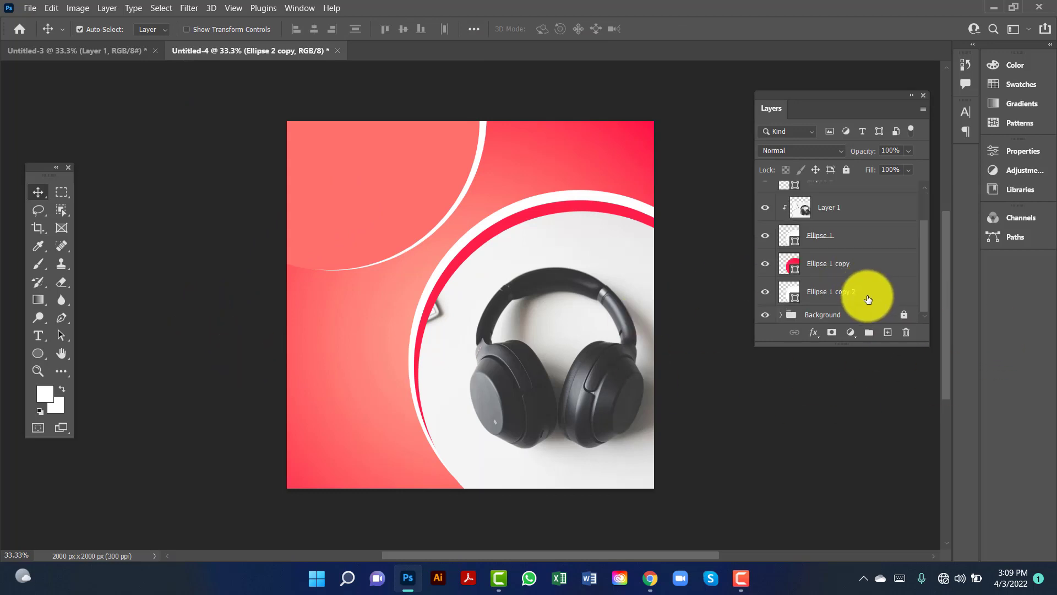
shift+click(868, 299)
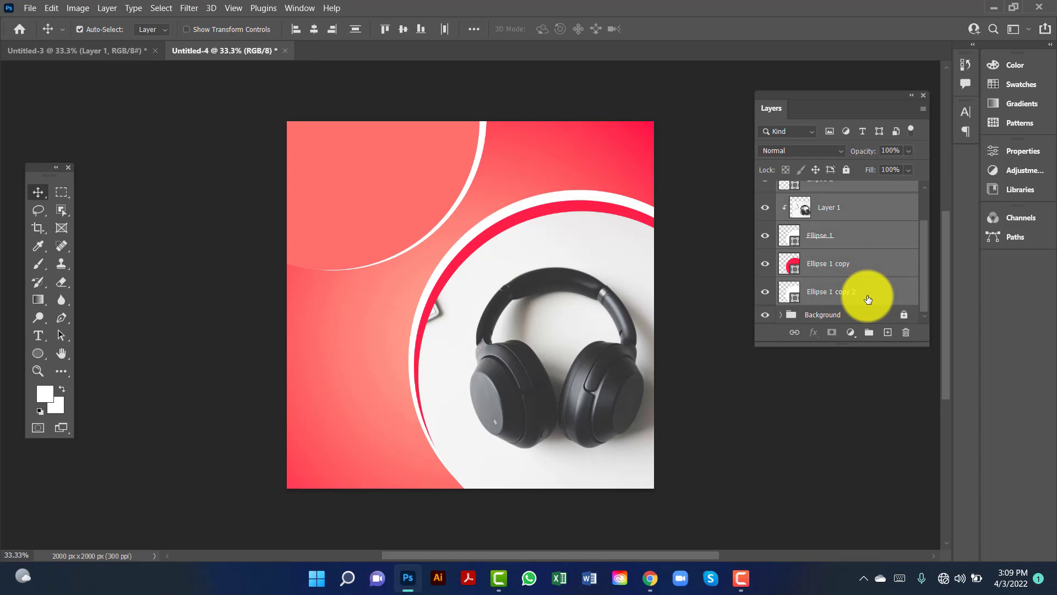
key(ctrl+g)
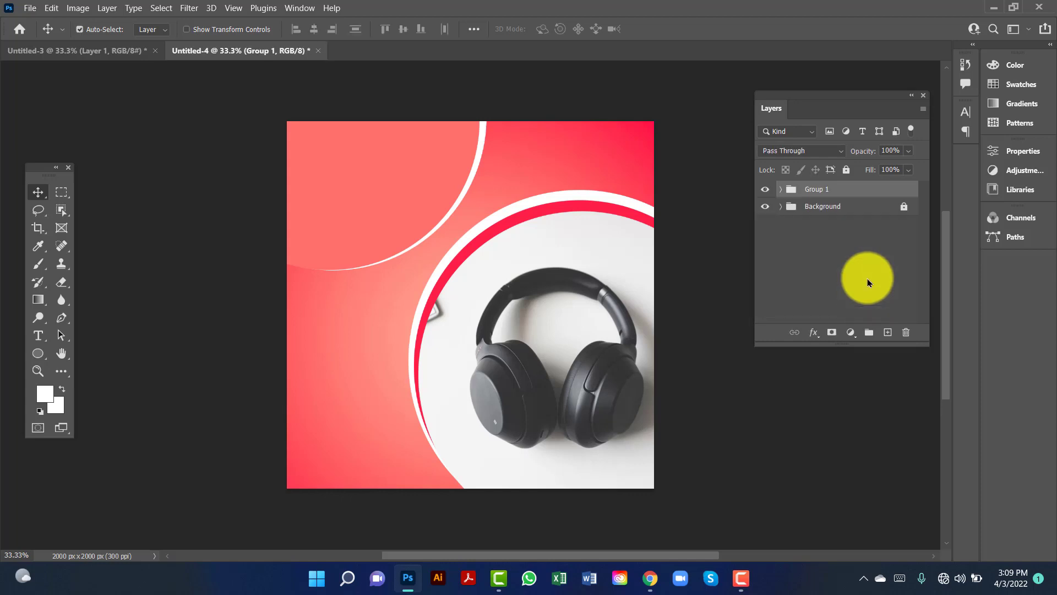
Rename the new group as Design and lock it.
double_click(839, 197)
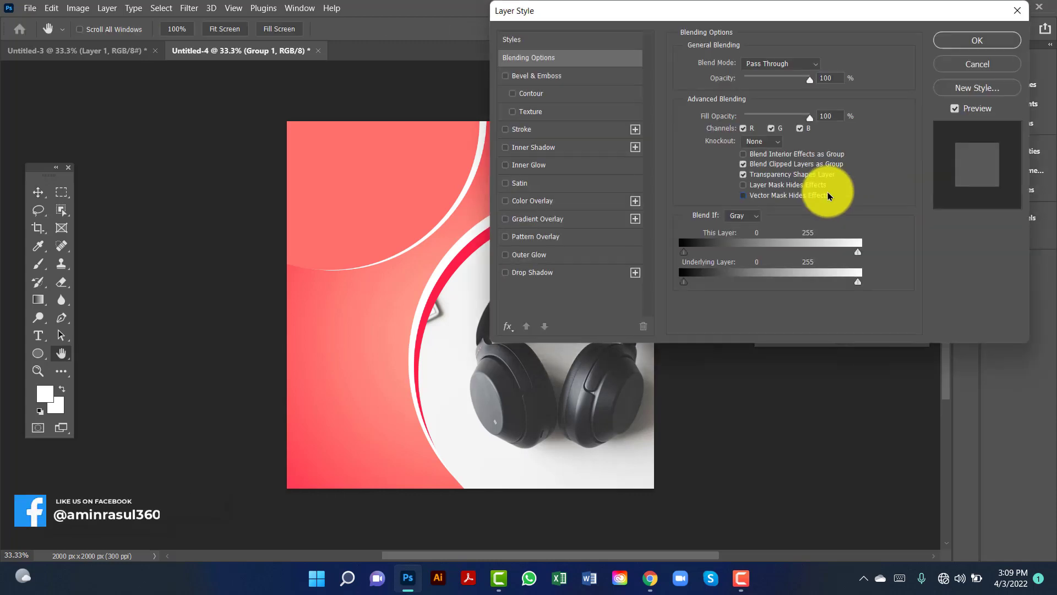
click(963, 49)
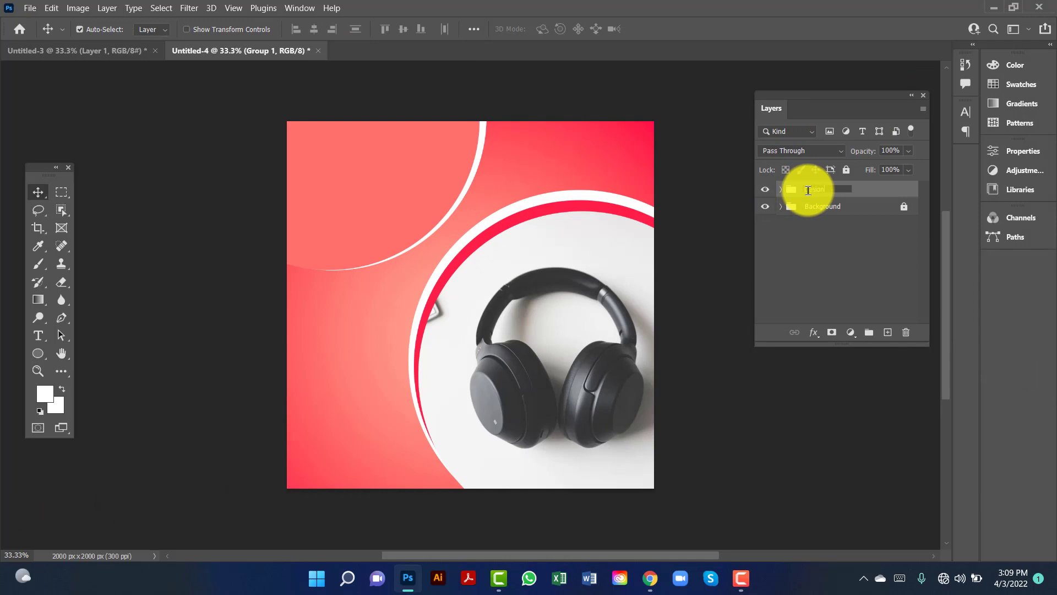
click(847, 170)
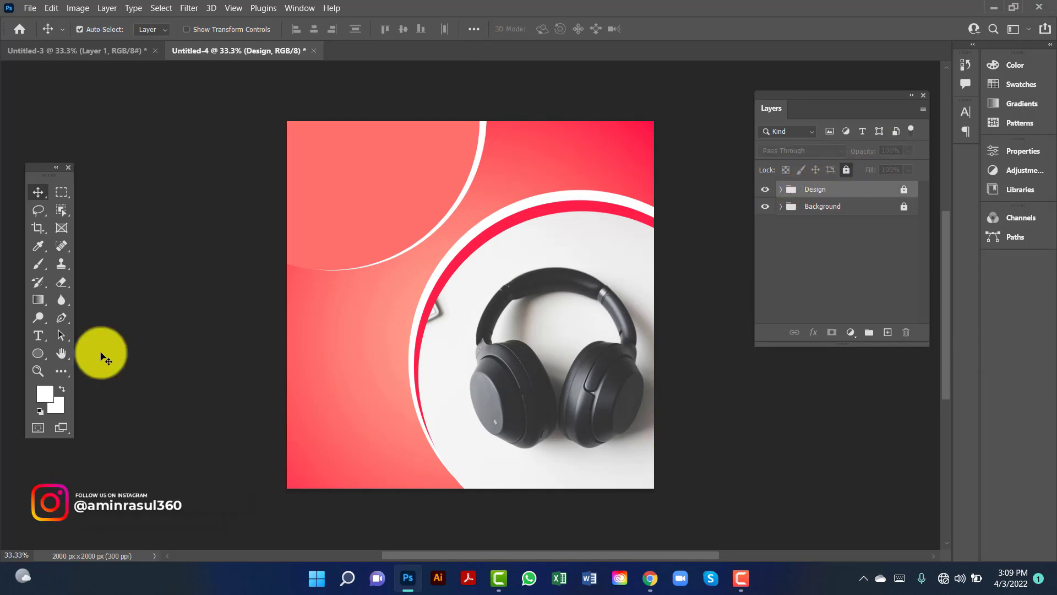
Draw a white rounded rectangle about 653 by 176 px with 20 px corners in the canvas's lower-left corner and move it slightly down.
click(39, 354)
click(76, 353)
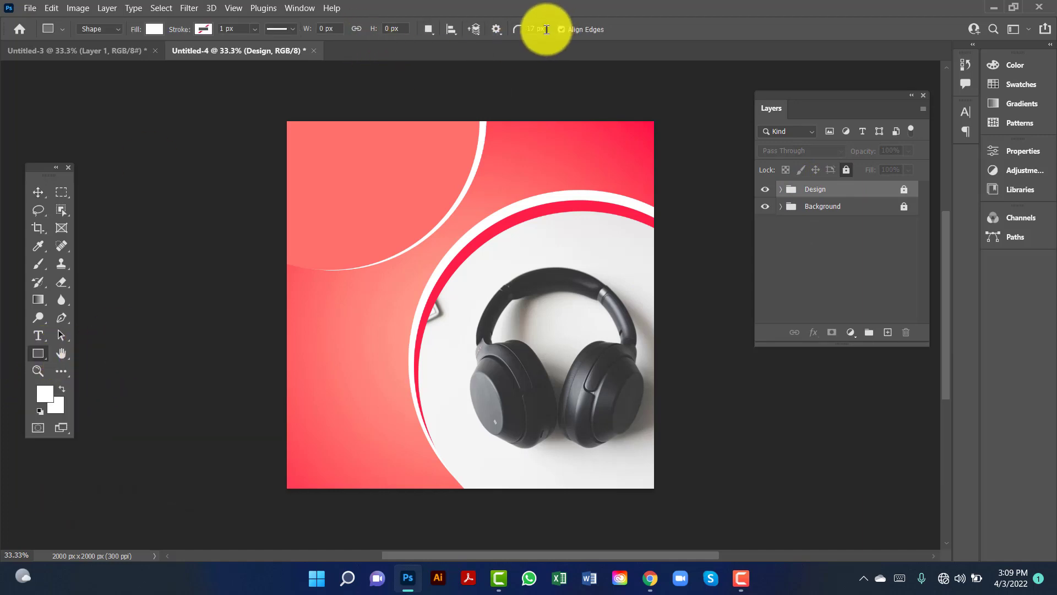
click(545, 29)
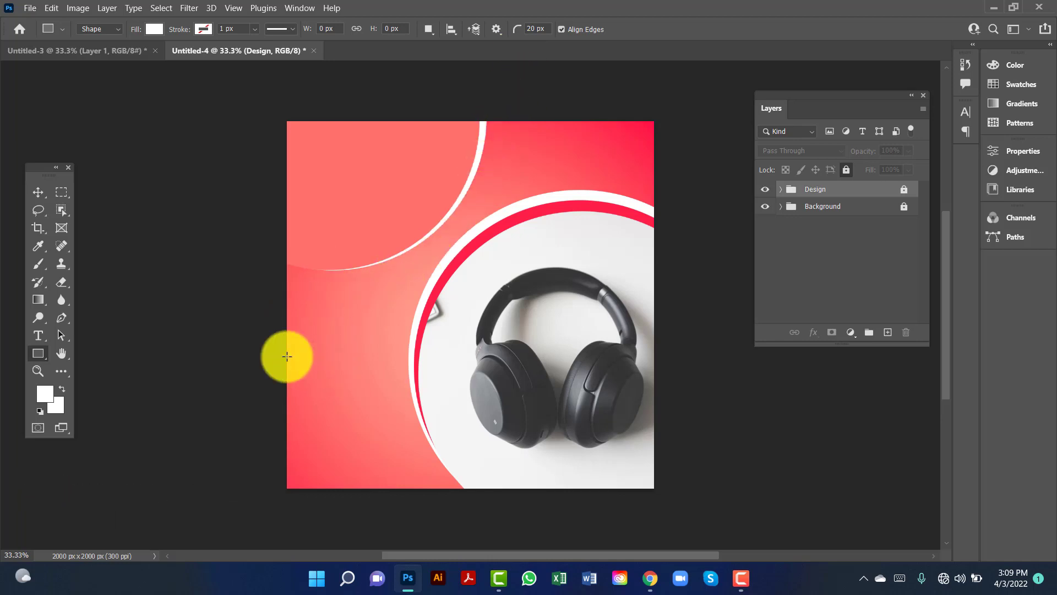
drag(294, 436, 414, 467)
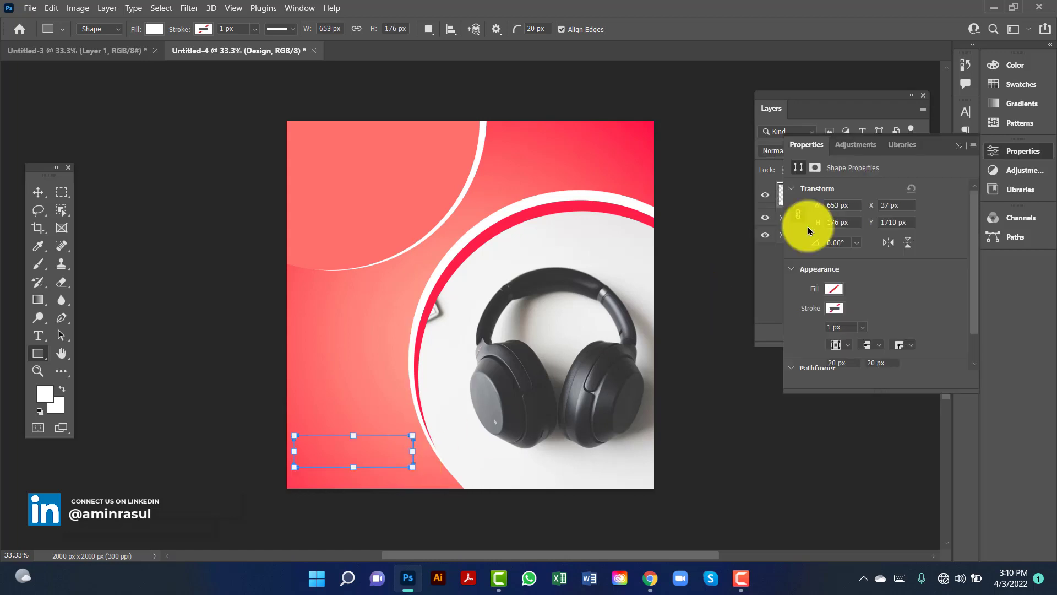
click(959, 146)
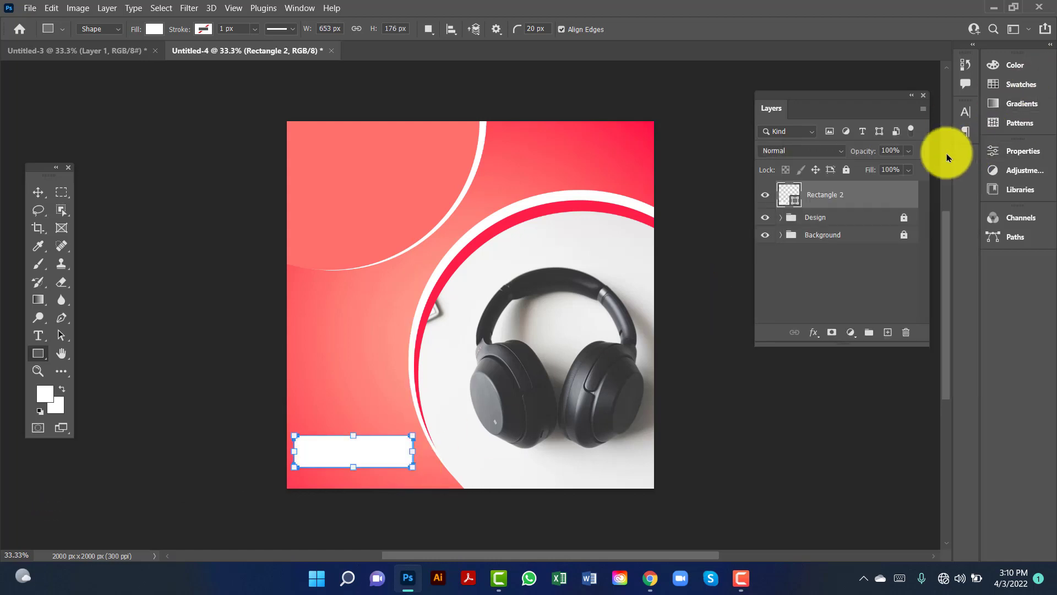
click(38, 192)
drag(355, 455, 355, 459)
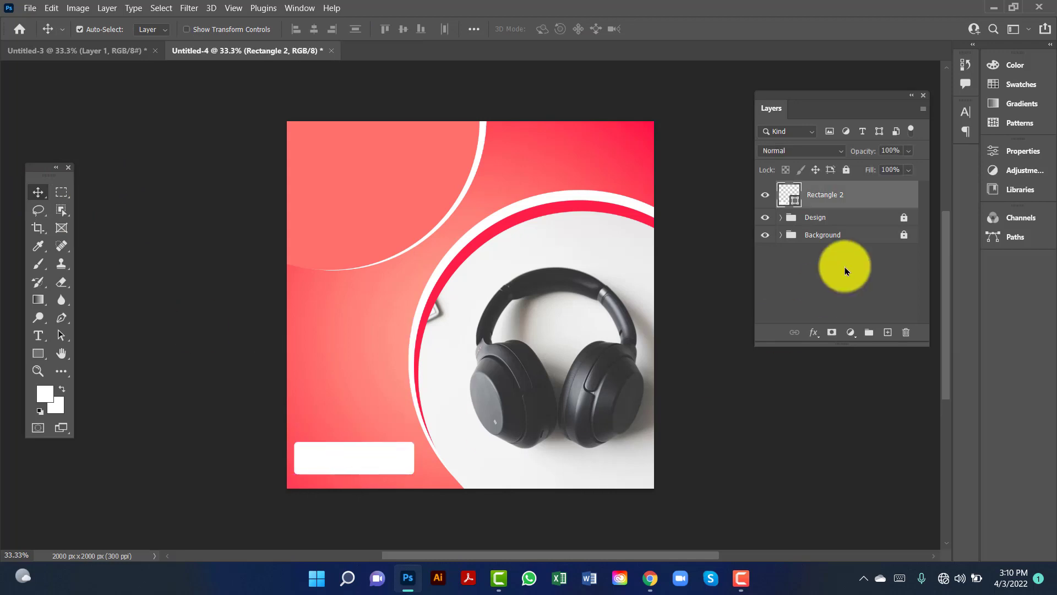
Add a drop shadow to the white rounded rectangle with 20% opacity, 9 px distance, 7% spread and 70 px size.
double_click(902, 200)
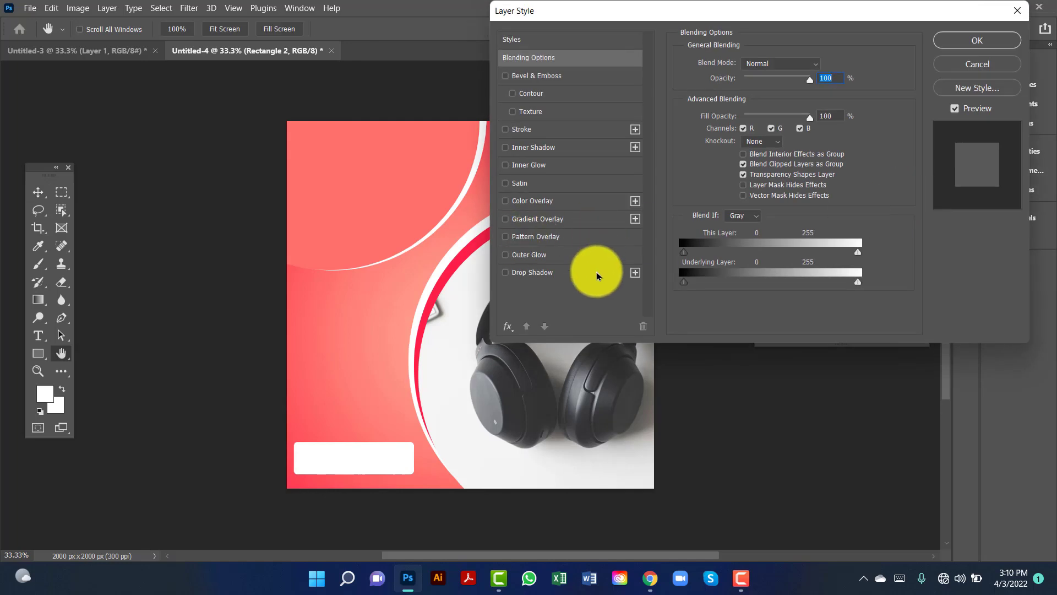
click(594, 273)
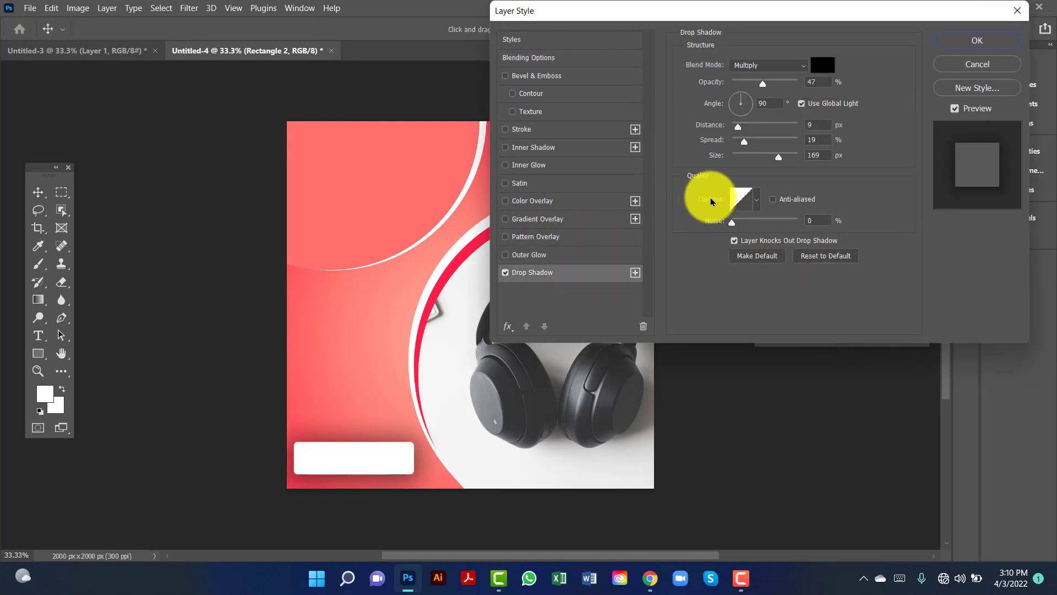
click(752, 156)
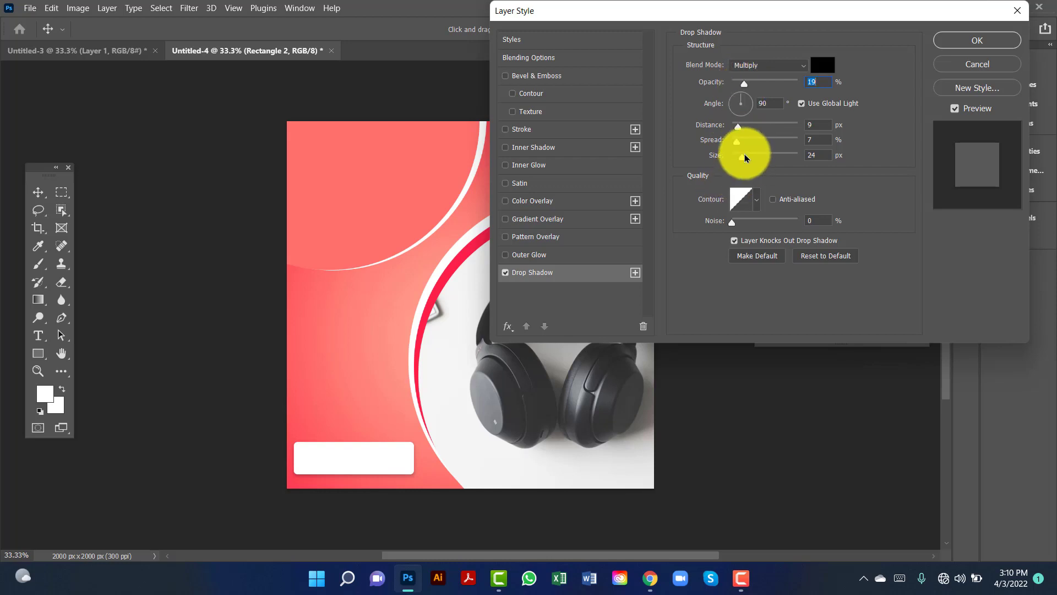
drag(744, 155, 754, 158)
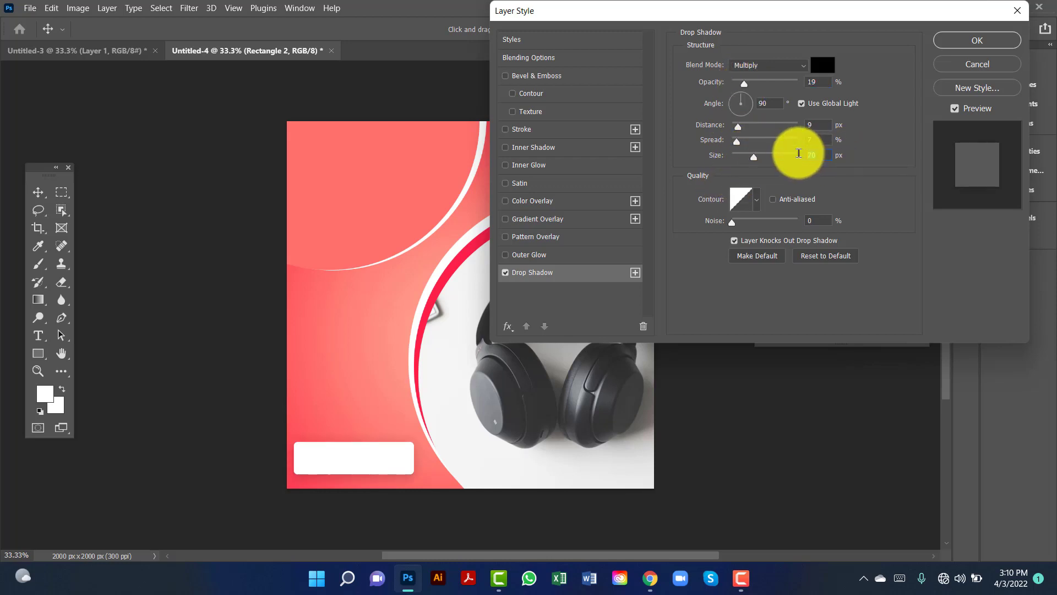
click(815, 139)
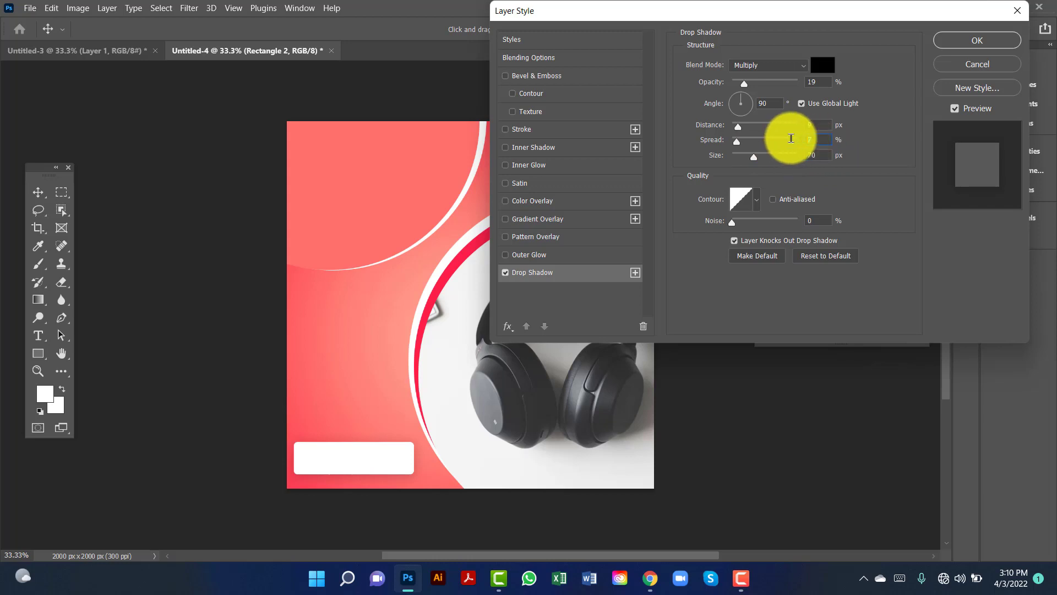
double_click(812, 126)
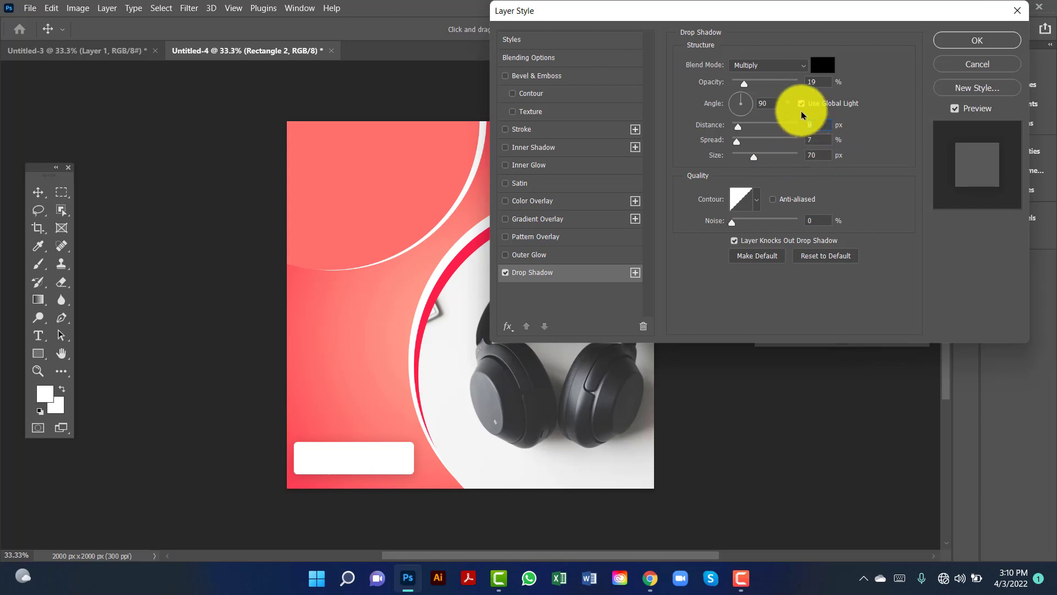
double_click(815, 82)
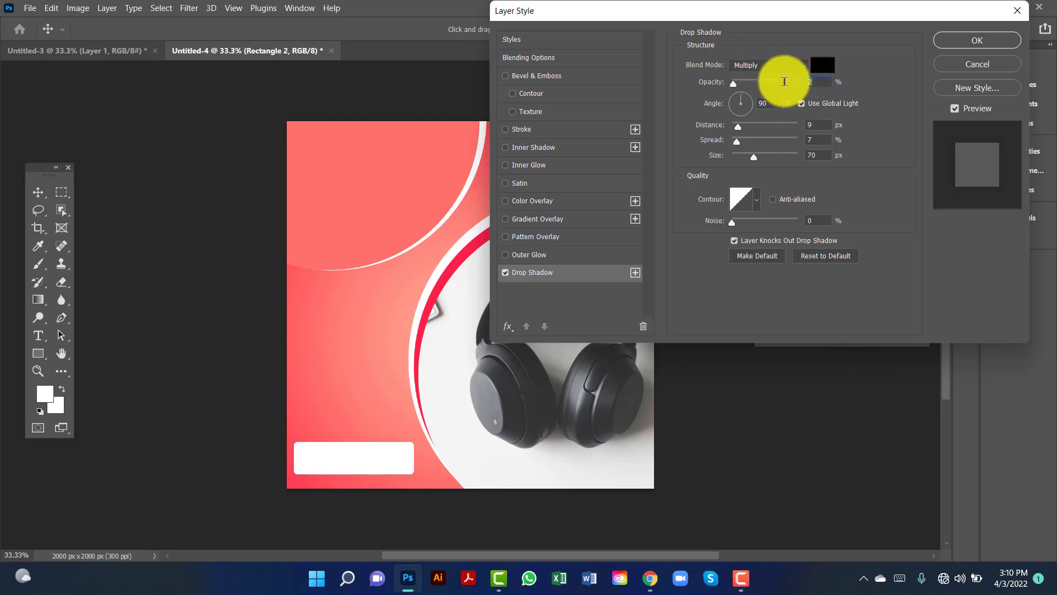
text(20)
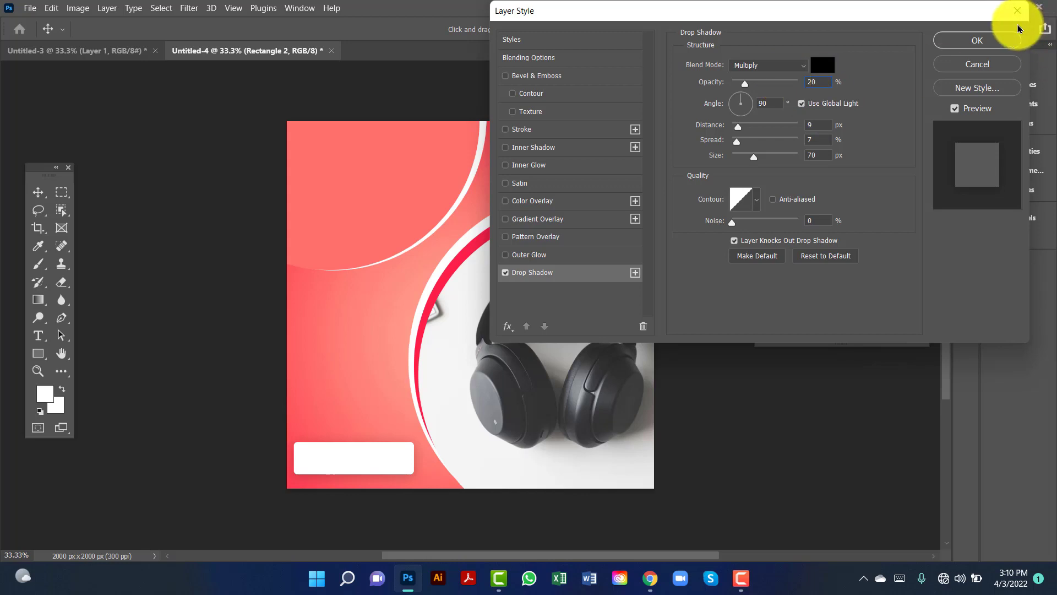
click(1001, 38)
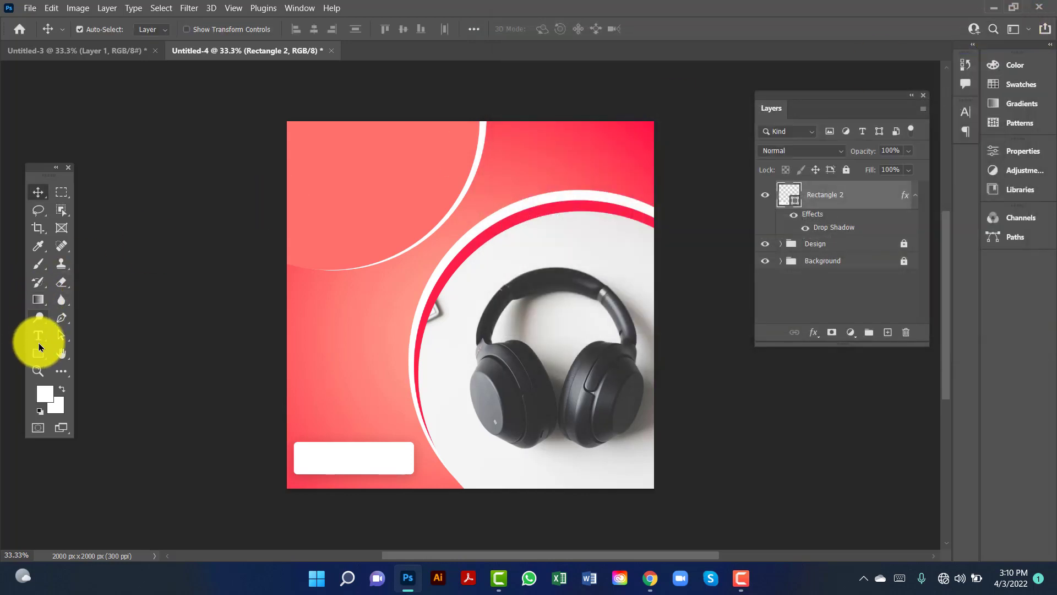
Add the text LEARN MORE in black Bebas Neue Bold 30 pt and center it on the white rounded rectangle.
click(39, 336)
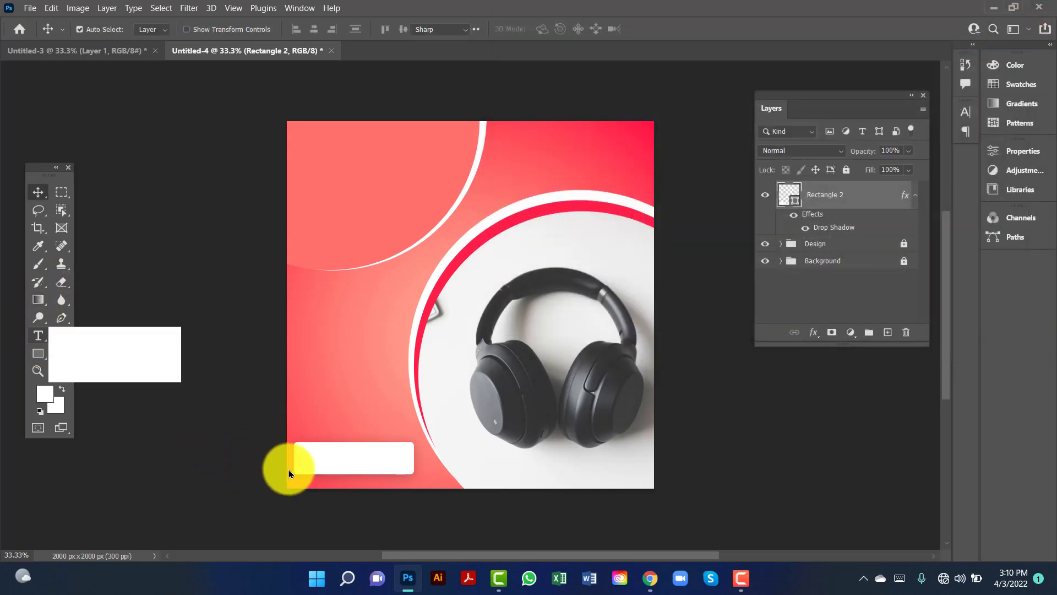
click(322, 459)
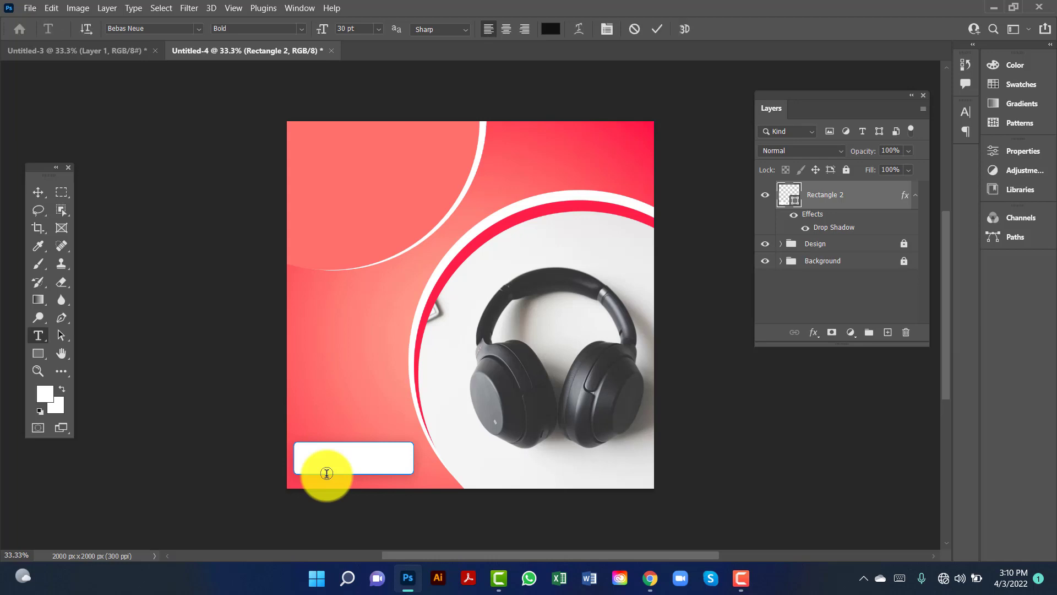
click(327, 473)
text(LEARN MORE)
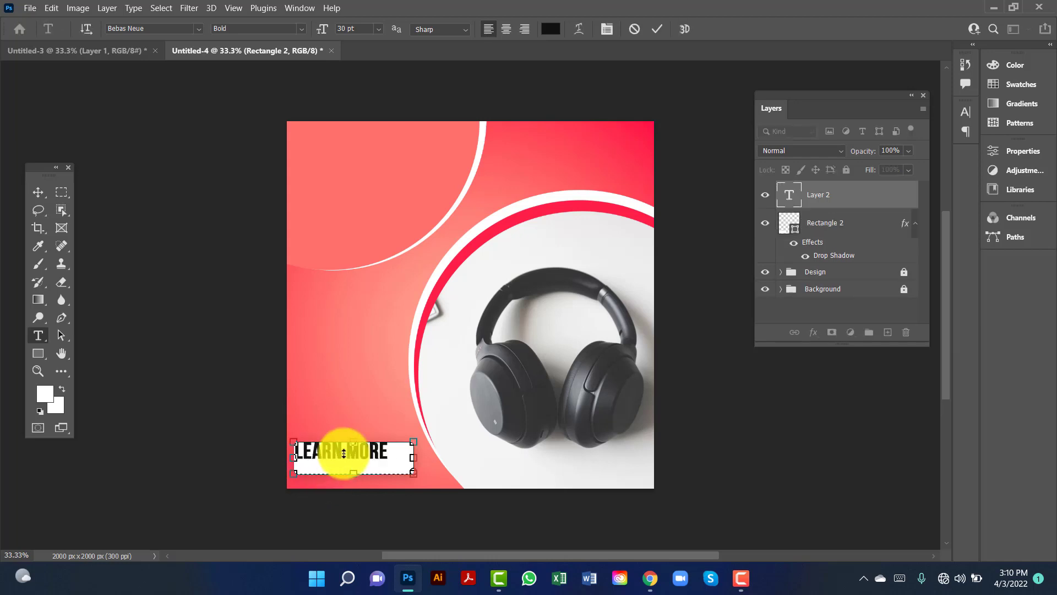
click(43, 196)
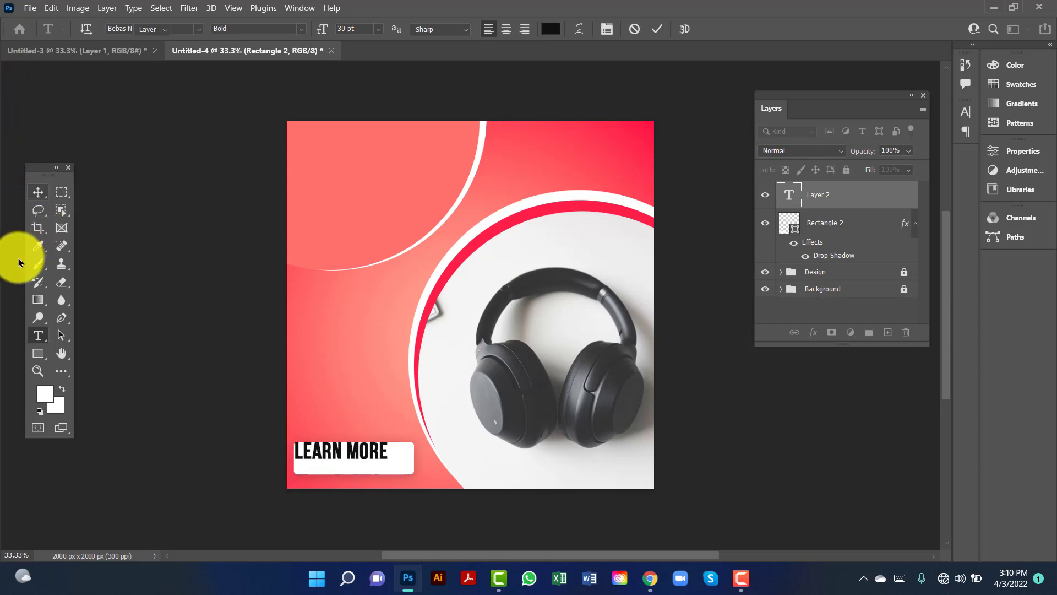
drag(368, 456, 376, 464)
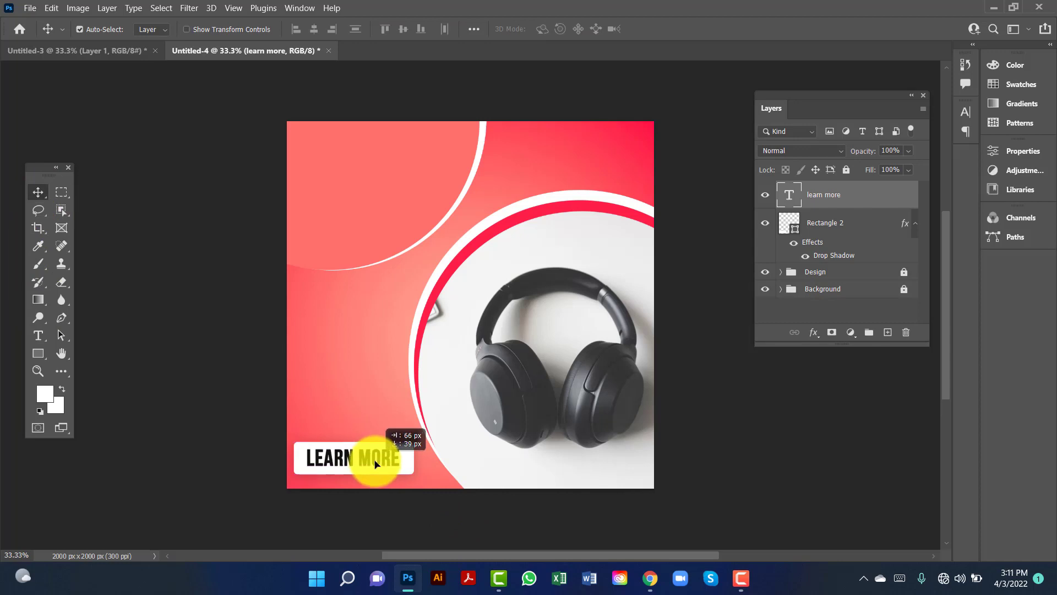
Recolor the LEARN MORE text to the ring's red, ff204a.
double_click(789, 197)
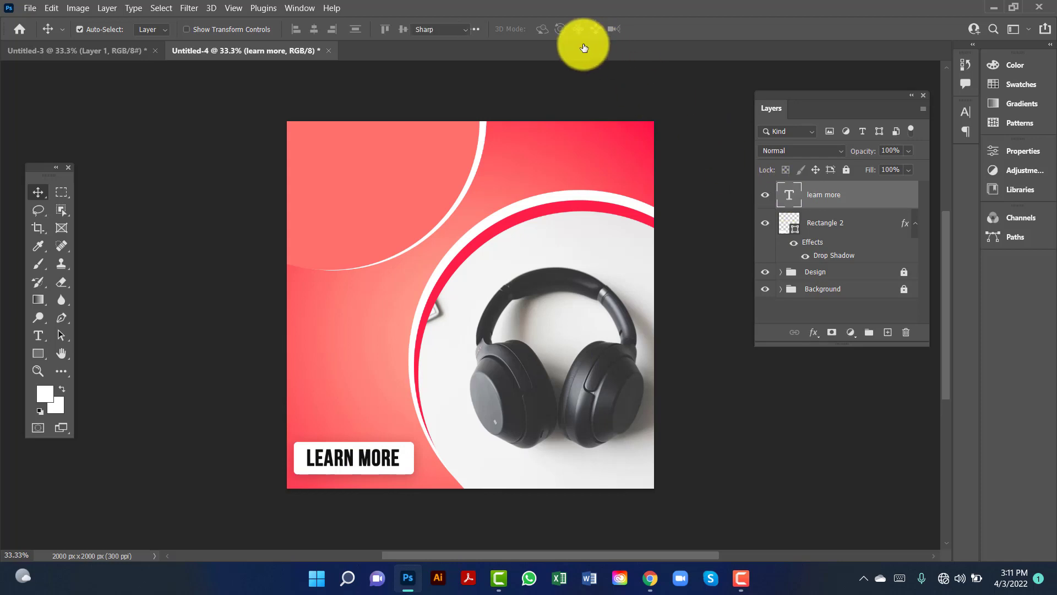
click(557, 34)
click(557, 210)
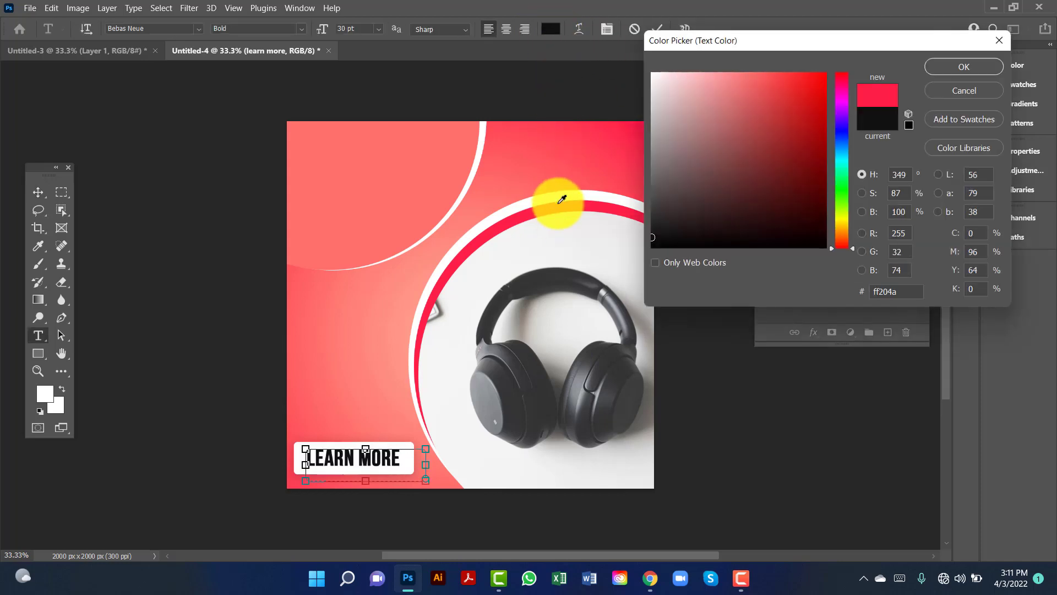
click(943, 66)
click(37, 191)
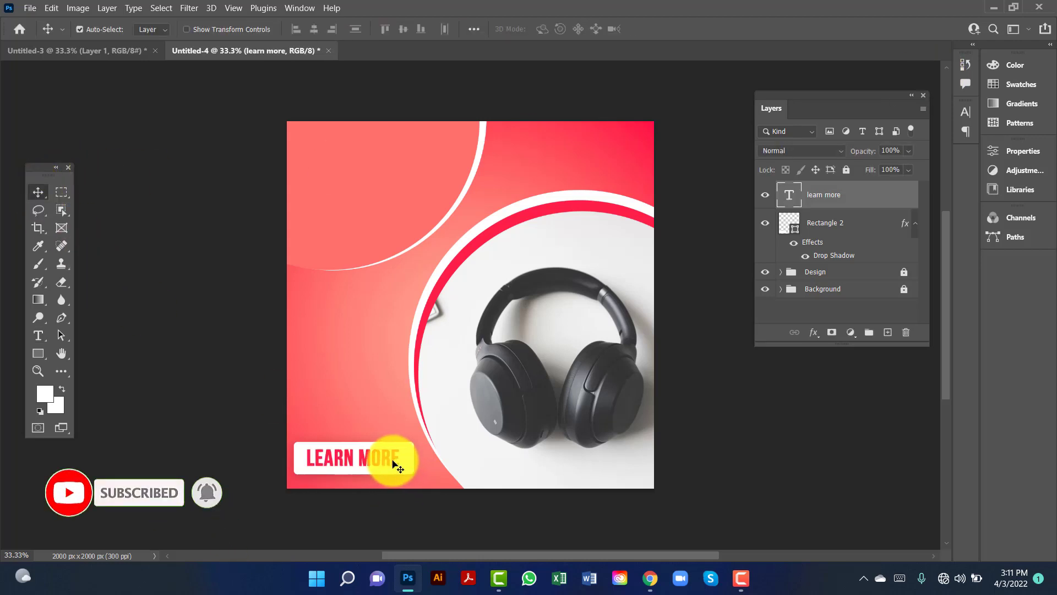
Duplicate the LEARN MORE text into the canvas's upper-right area and change the copy's wording to LOGO.
drag(390, 440, 633, 148)
double_click(792, 199)
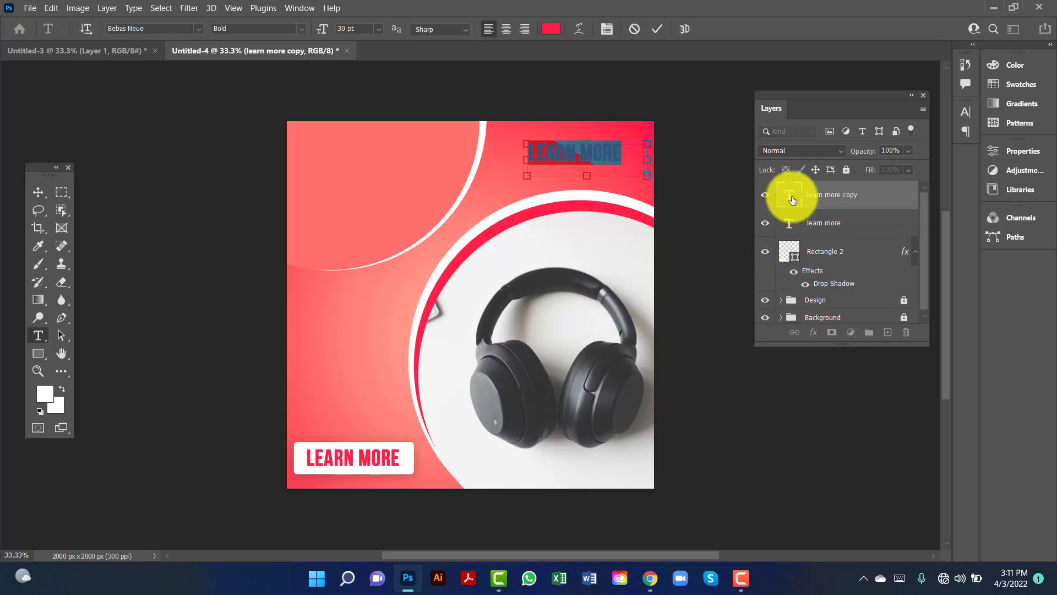
key(Left)
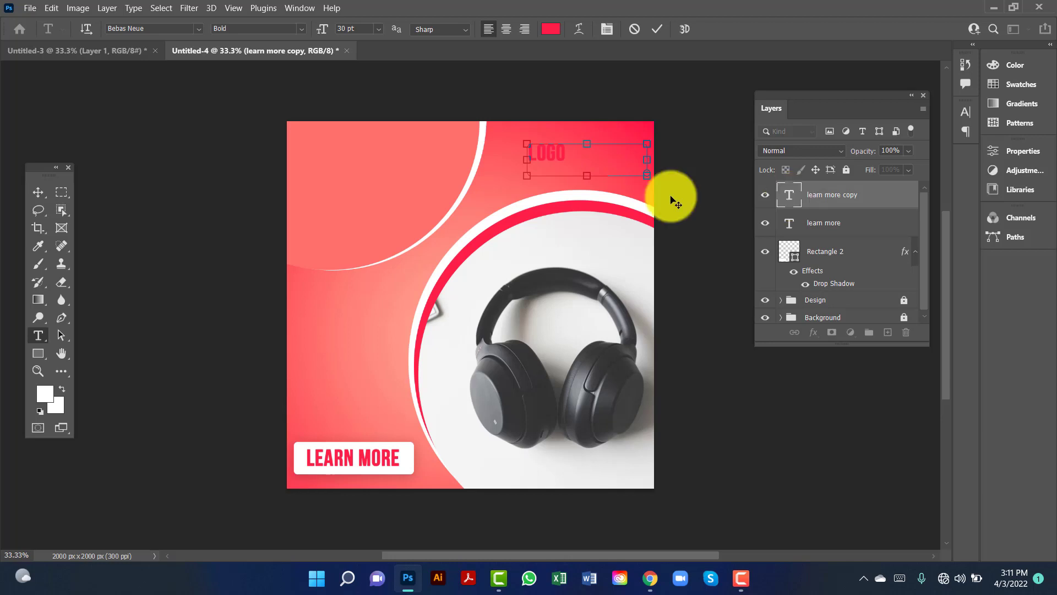
click(38, 192)
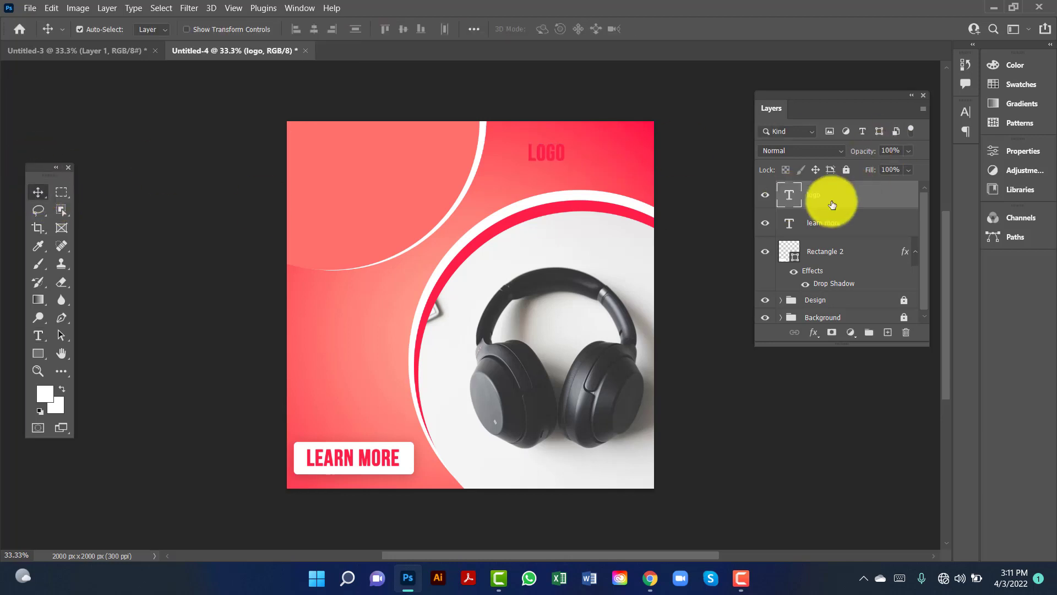
Change the LOGO text color to white, ffffff.
double_click(787, 199)
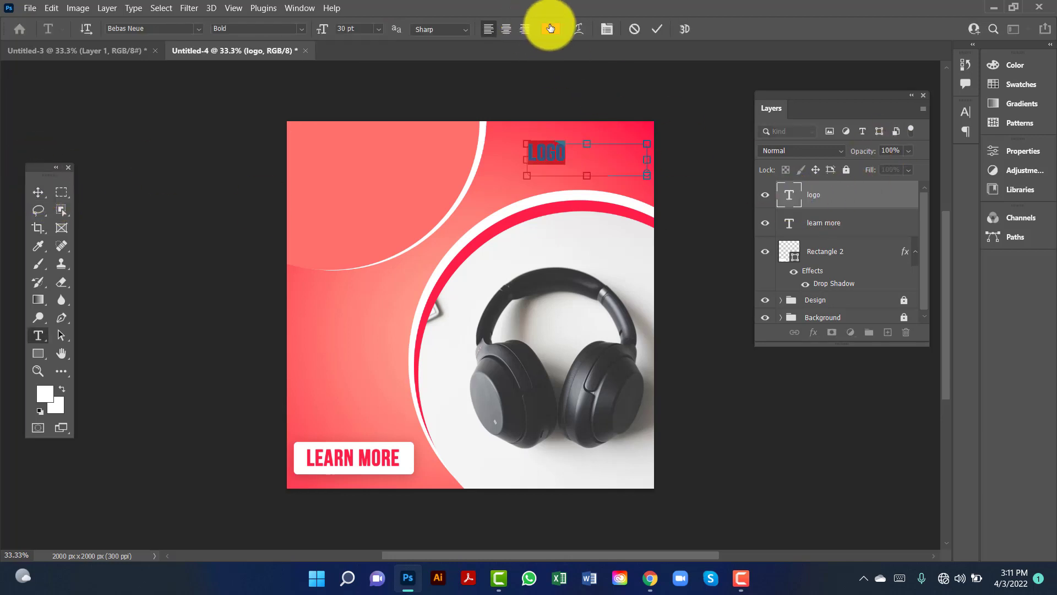
click(551, 29)
drag(688, 148, 642, 35)
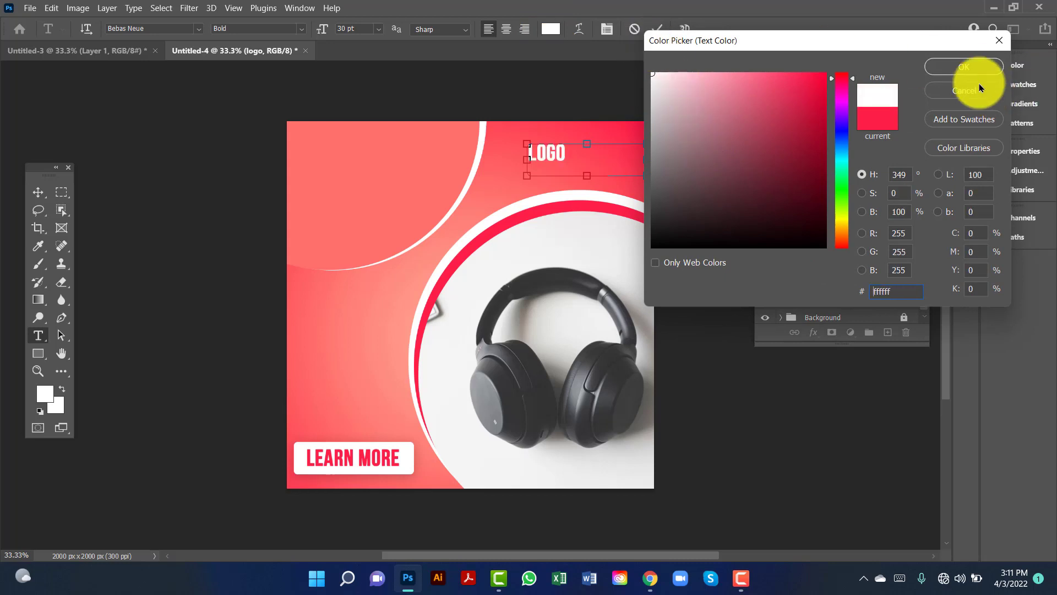
click(965, 67)
Enlarge the LOGO text's frame, scale the text to about 151%, and place it near the canvas's upper-right corner.
key(ctrl+t)
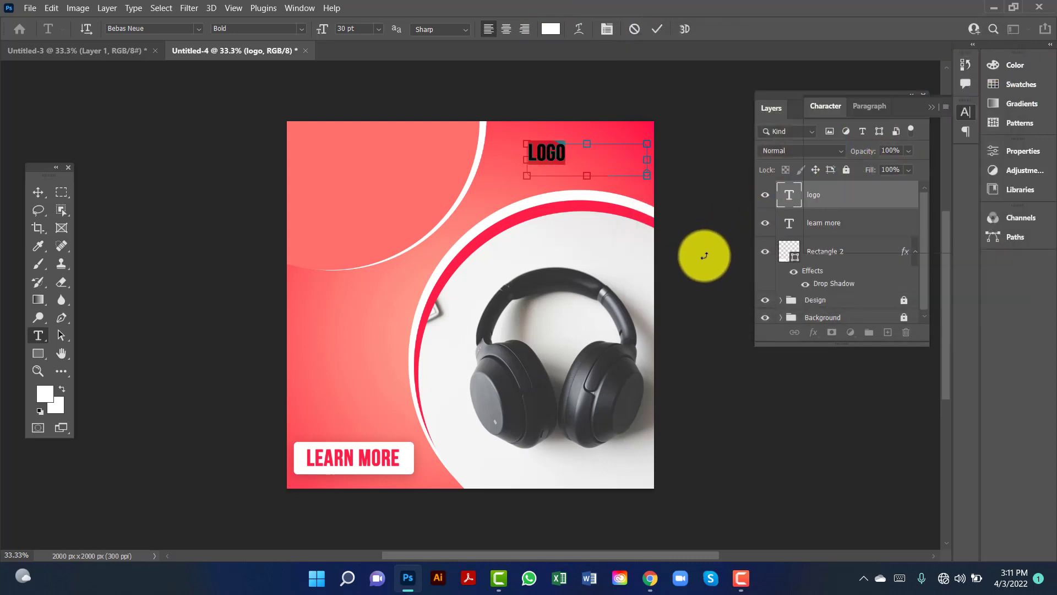
drag(529, 138, 456, 134)
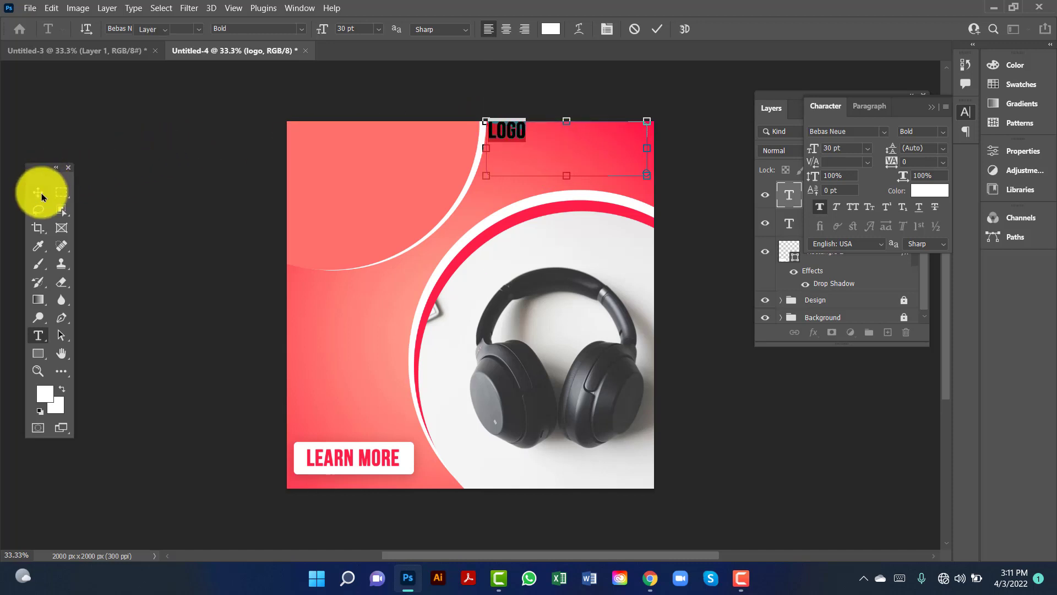
click(38, 190)
click(929, 111)
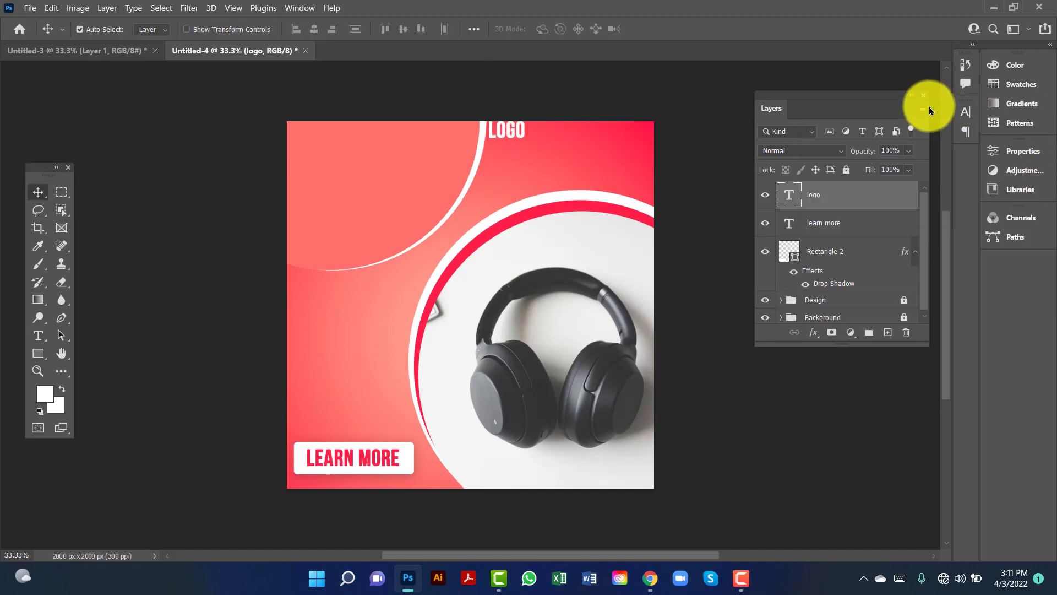
key(ctrl+t)
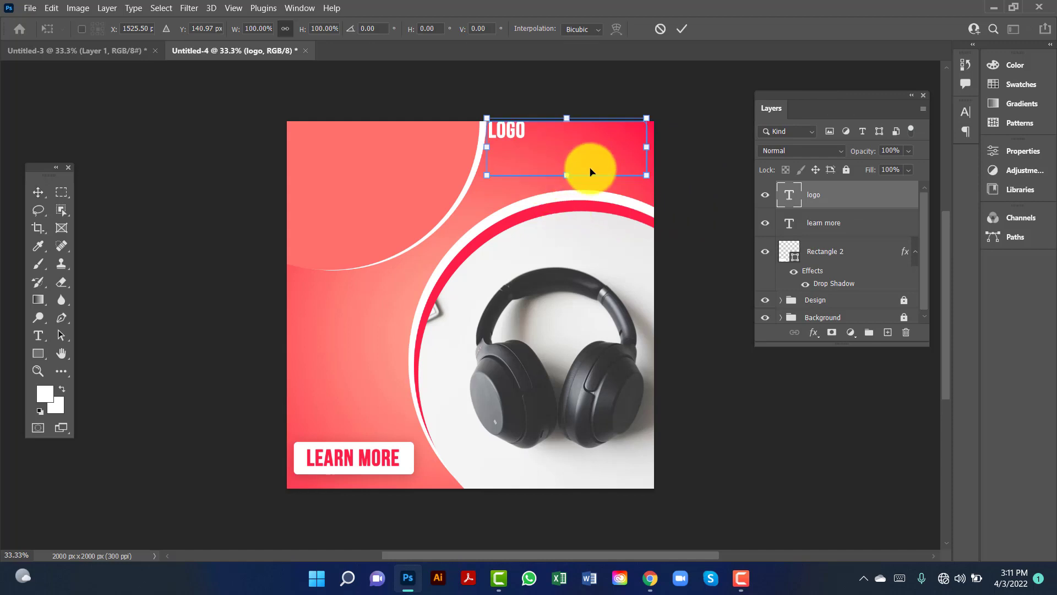
drag(643, 173, 730, 254)
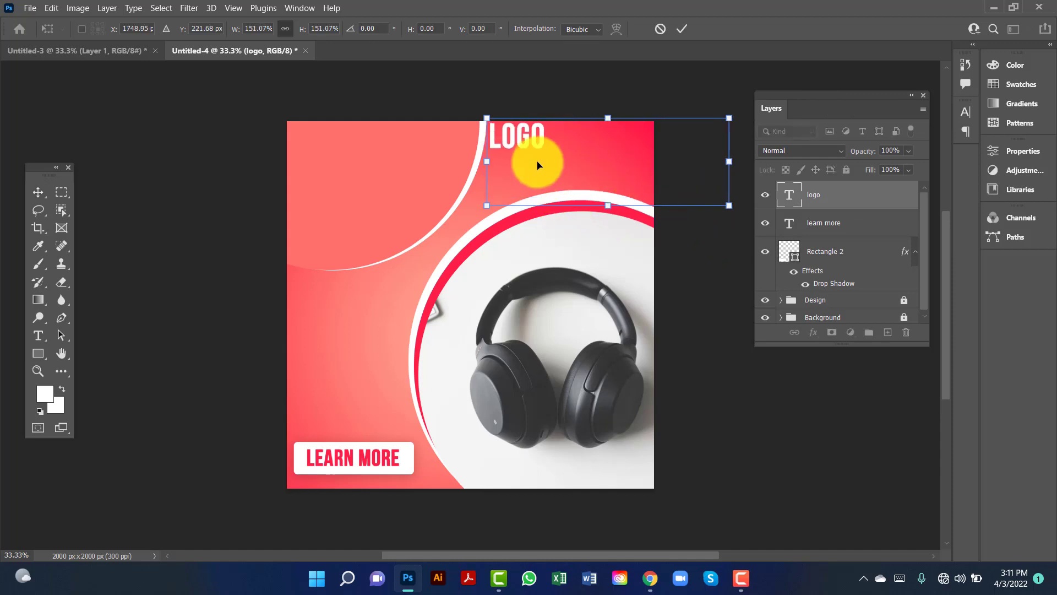
drag(554, 161, 592, 160)
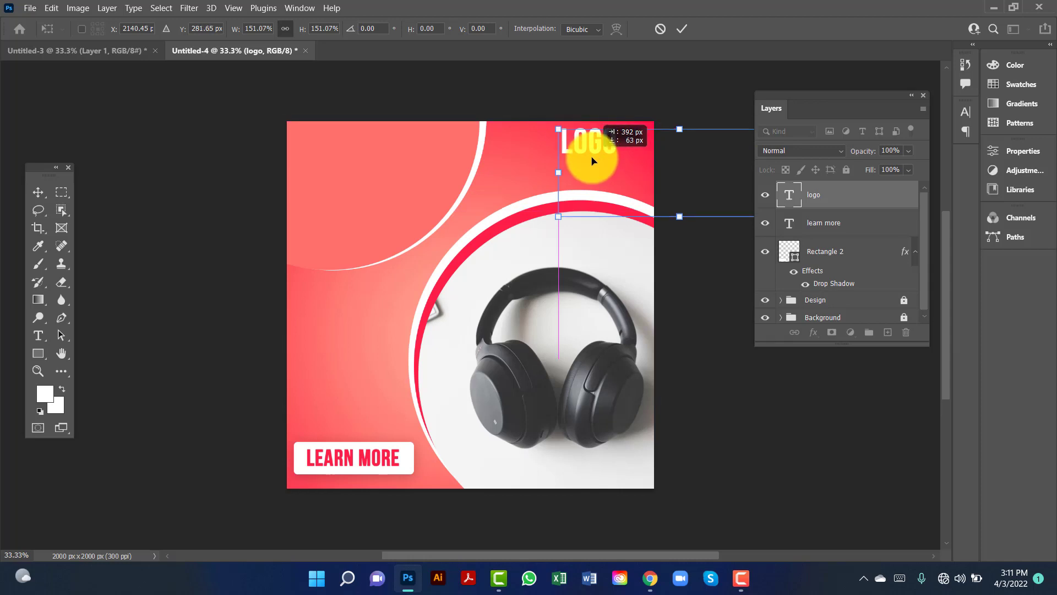
key(Return)
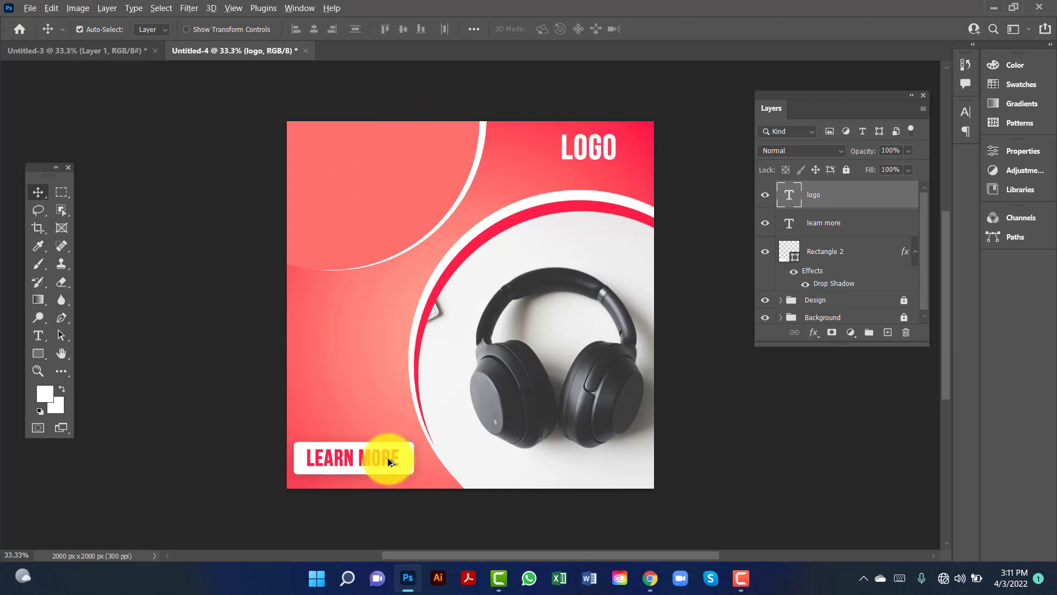
Duplicate the LEARN MORE text onto the salmon circle in the canvas's upper-left area and color the copy white.
drag(388, 458, 385, 159)
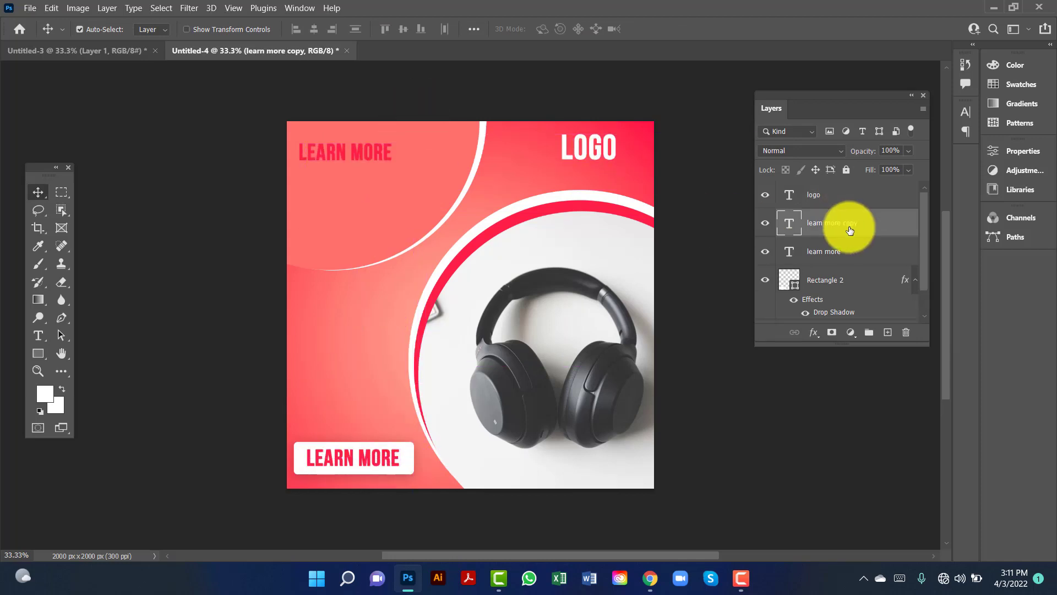
double_click(789, 223)
click(550, 29)
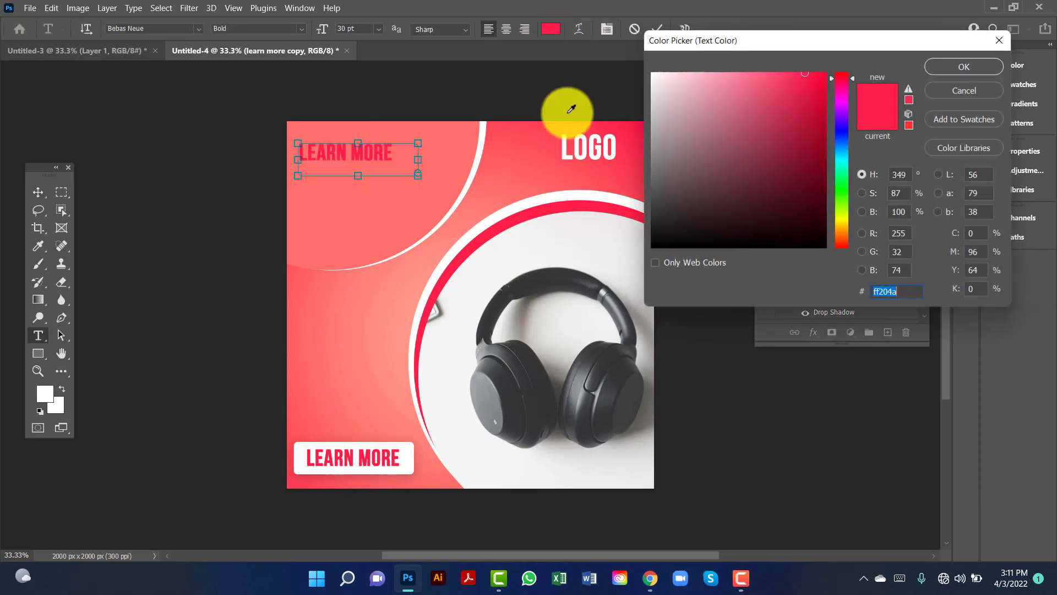
drag(677, 114, 637, 47)
click(971, 66)
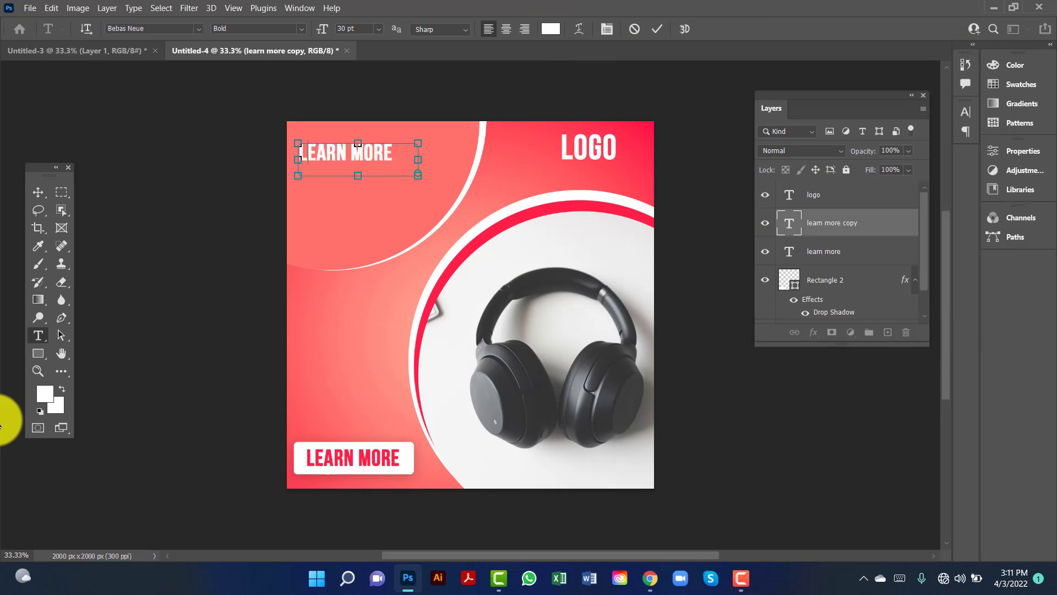
Replace the white copy's wording with EXCLUSIVE COLLECTION and nudge the text slightly up.
text(EXCLUSIVE)
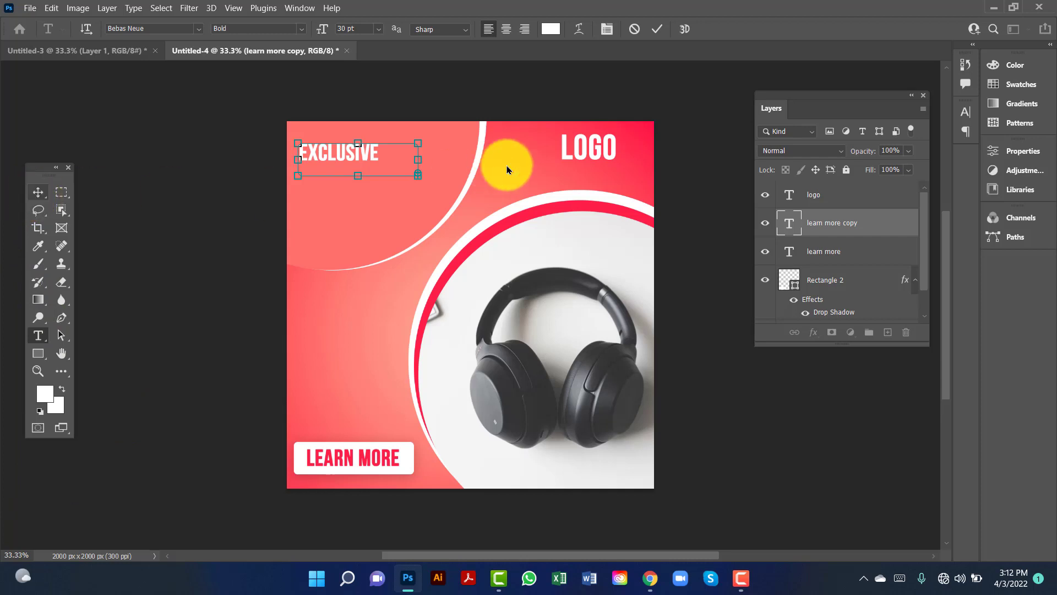
key(ctrl+Return)
key(v)
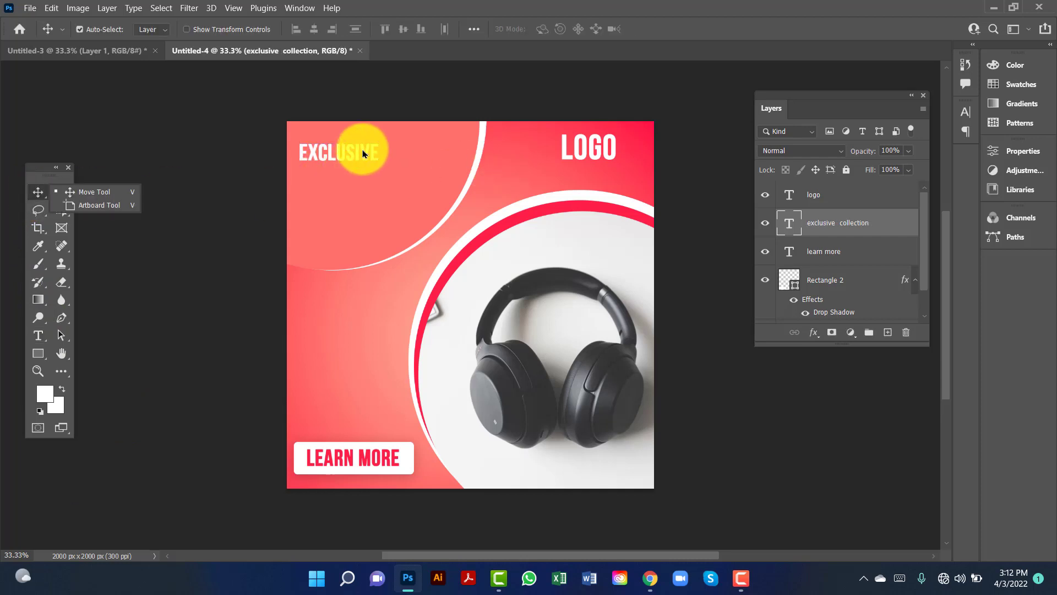
drag(369, 153, 362, 148)
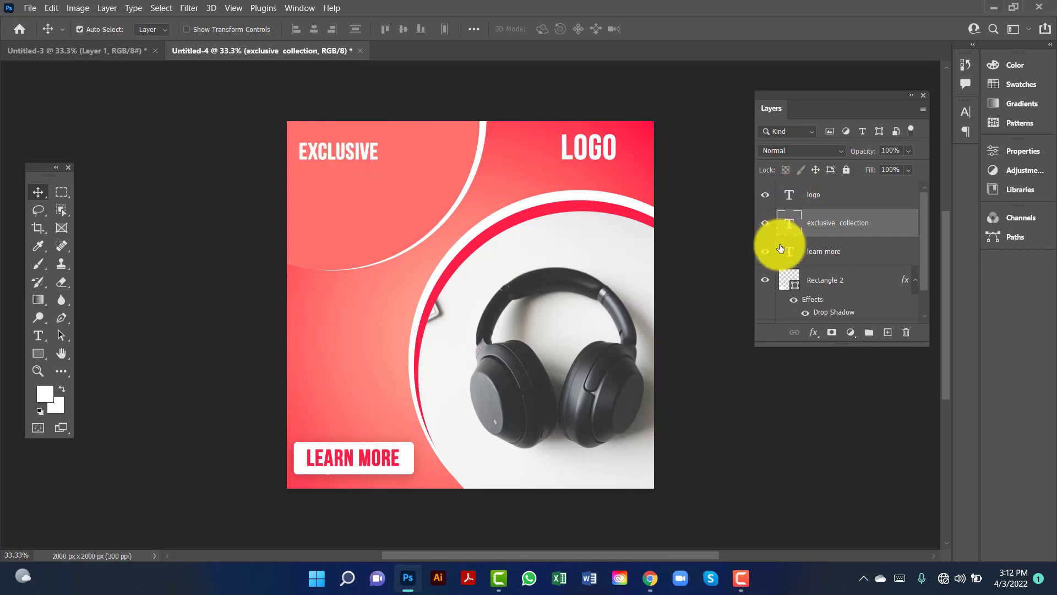
Shorten the headline text on the salmon circle to just EXCLUSIVE.
double_click(790, 223)
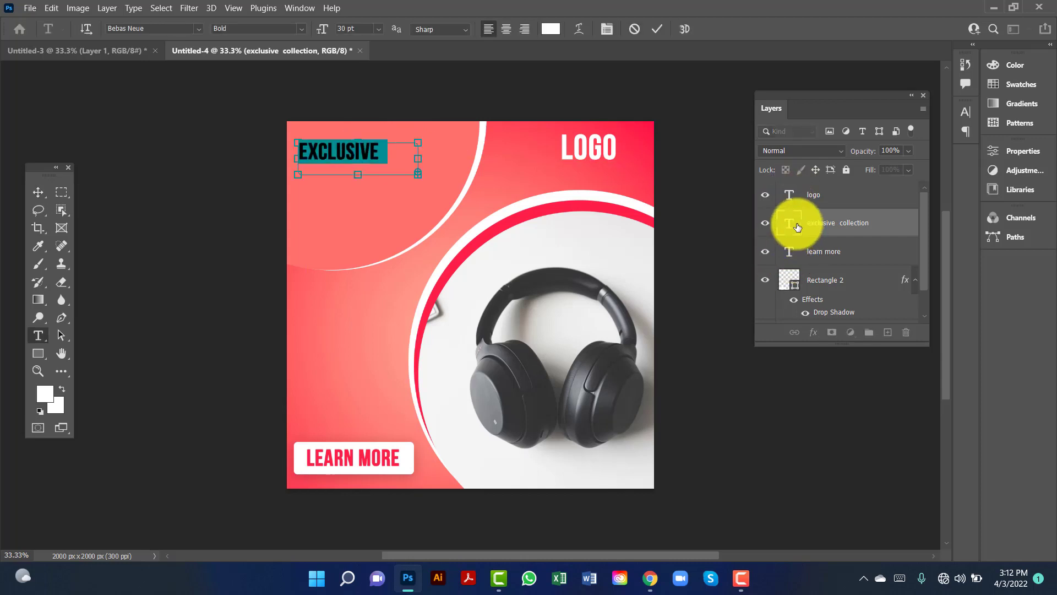
text(E)
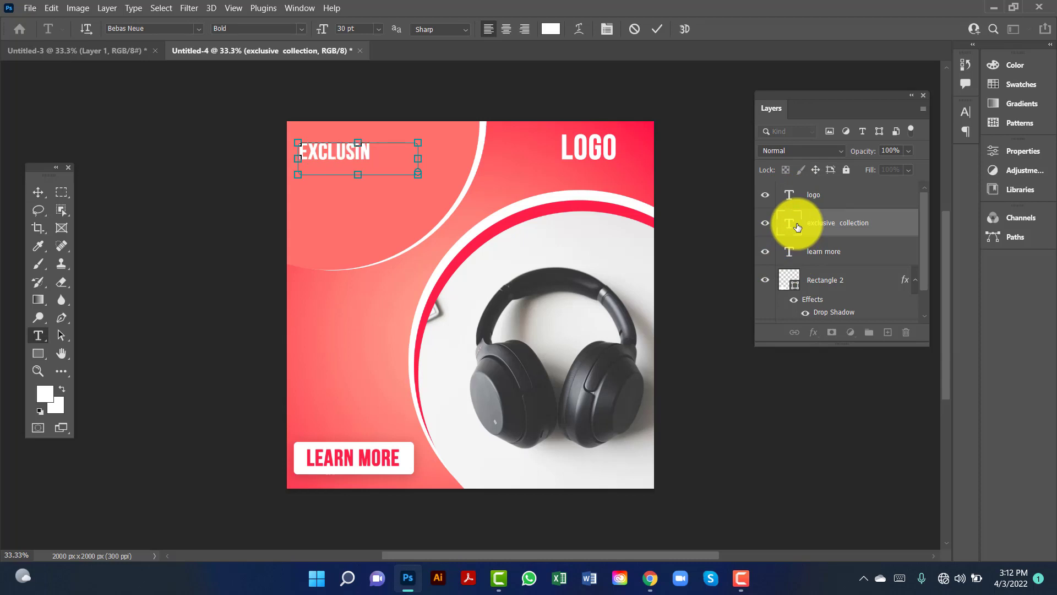
text(XCLUSIVE)
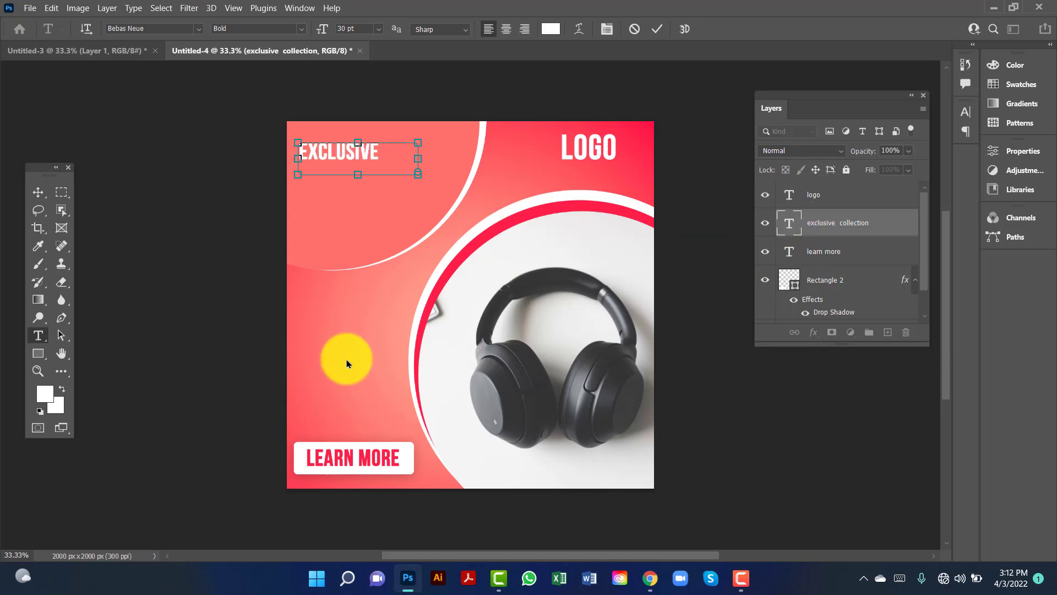
click(37, 193)
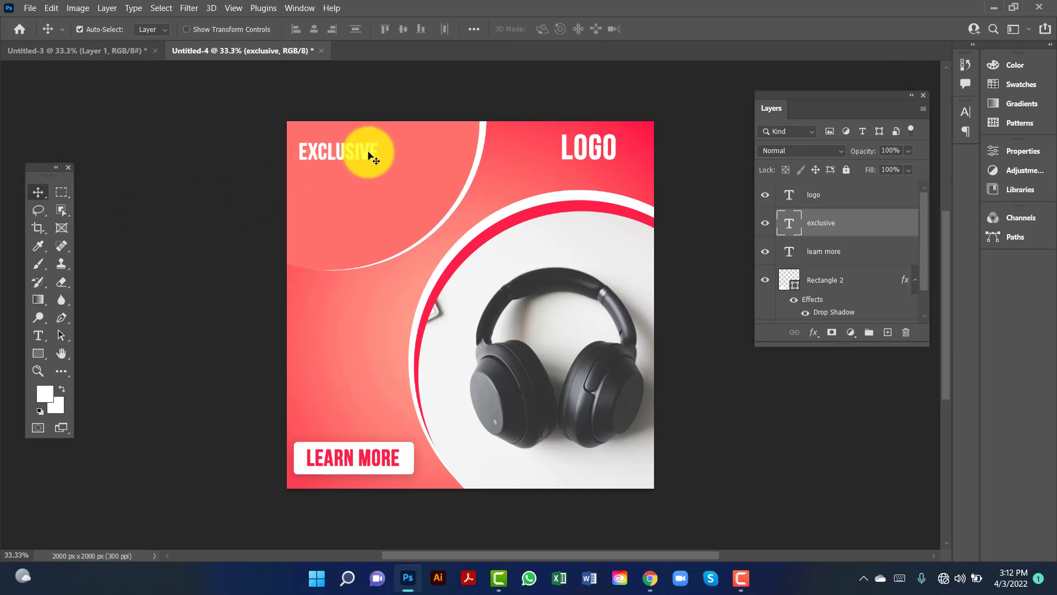
Duplicate the EXCLUSIVE text directly below itself and change the copy's wording to COLLECTION.
drag(351, 157, 353, 184)
double_click(798, 231)
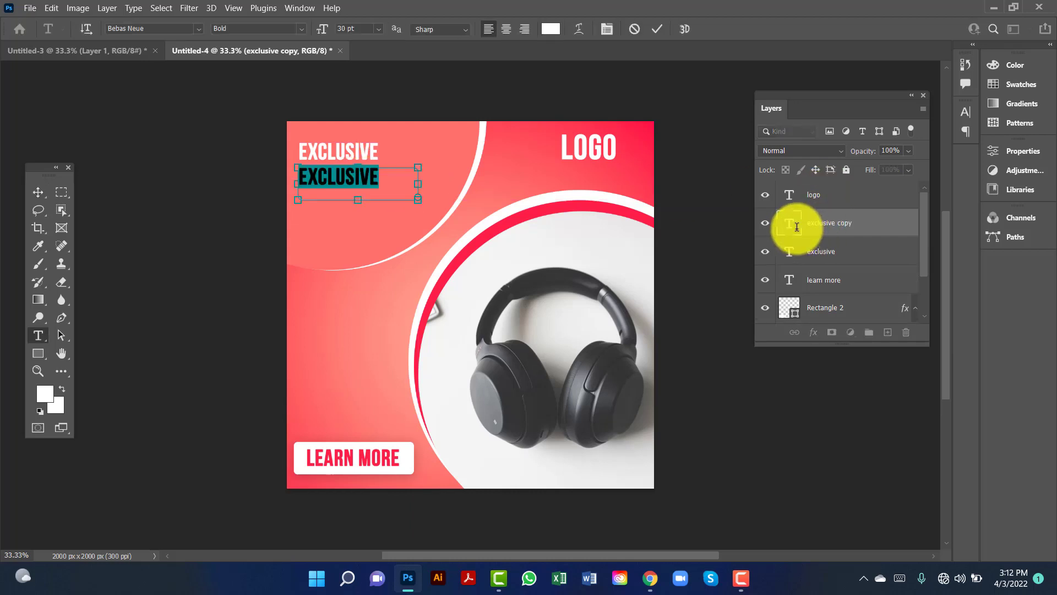
text(co)
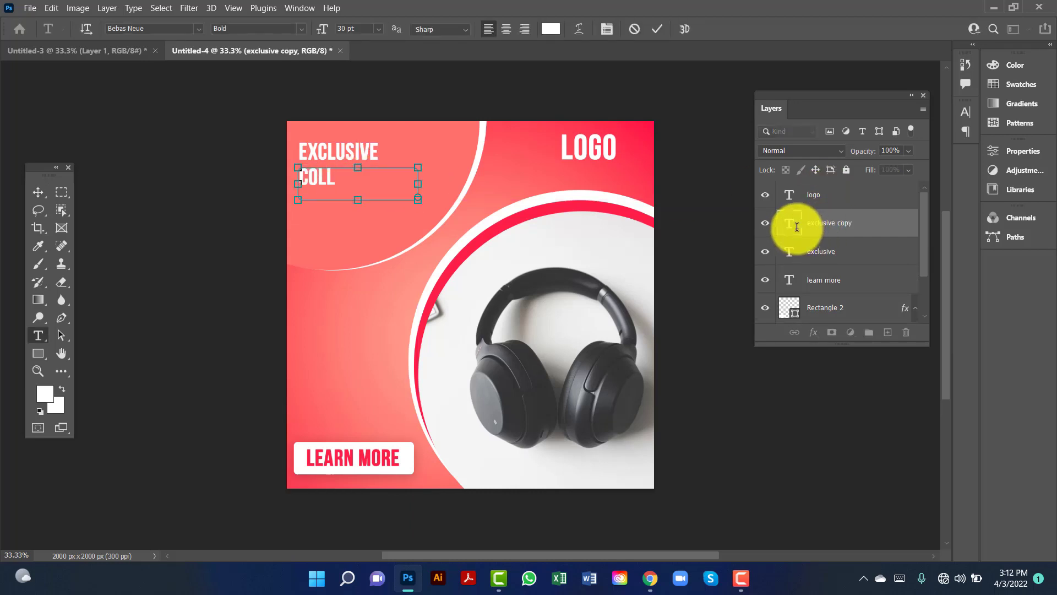
text(llectio)
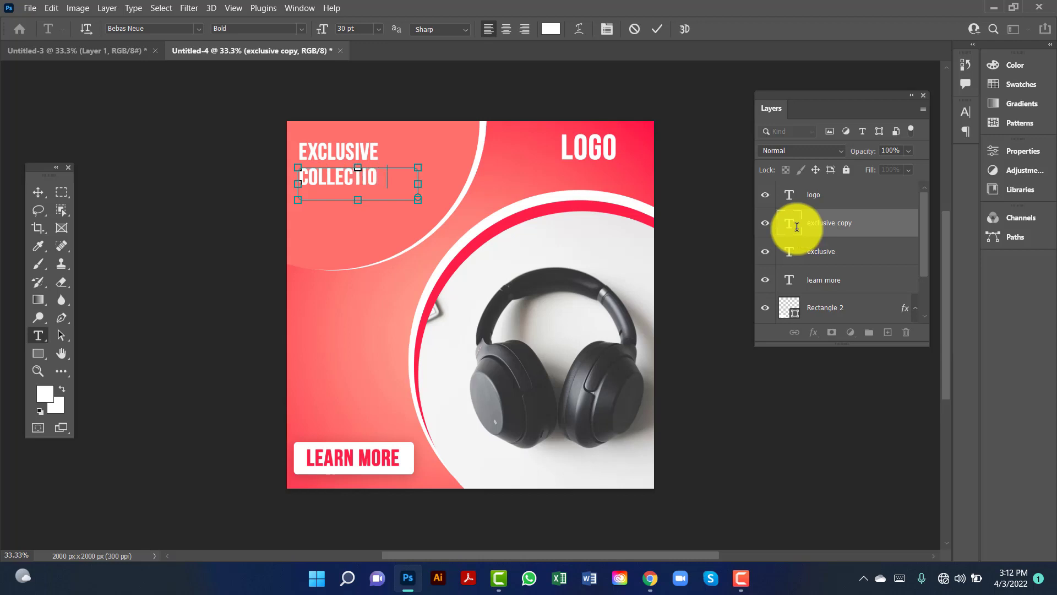
click(39, 191)
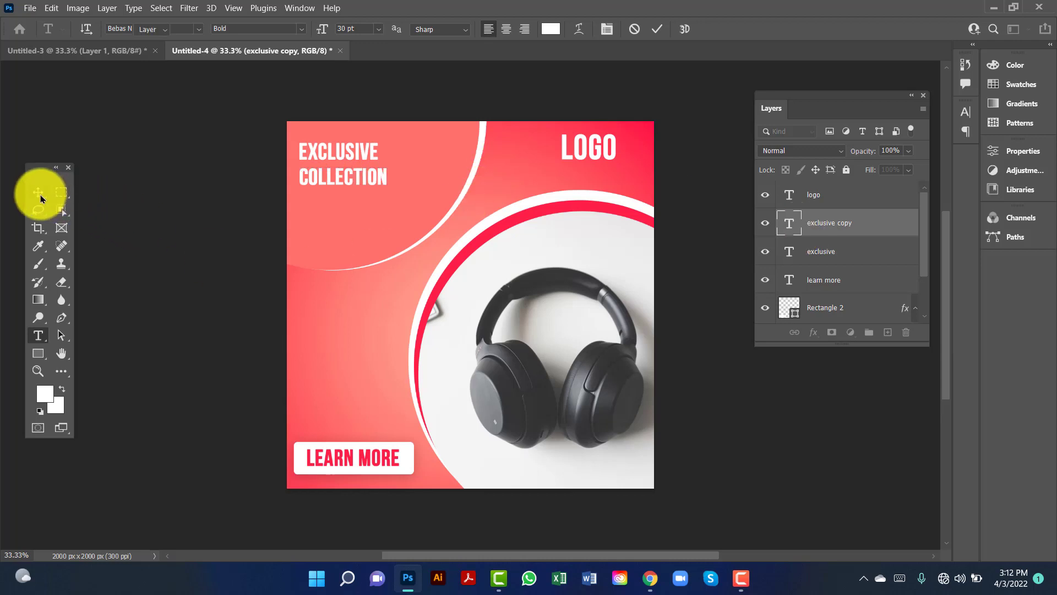
Scale the EXCLUSIVE and COLLECTION texts together to about 144% and deselect them.
shift+click(841, 251)
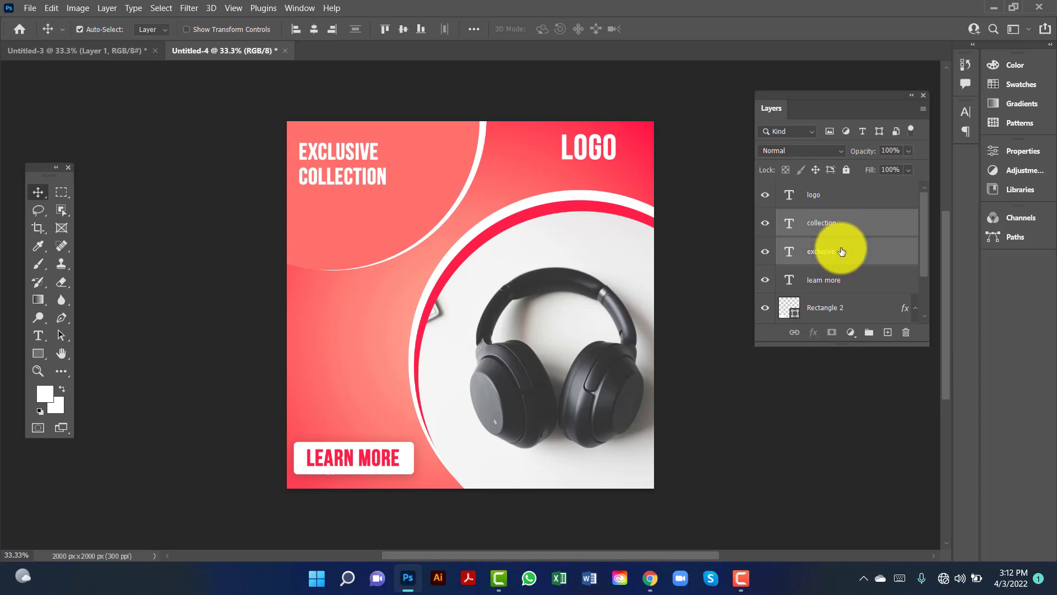
key(ctrl+t)
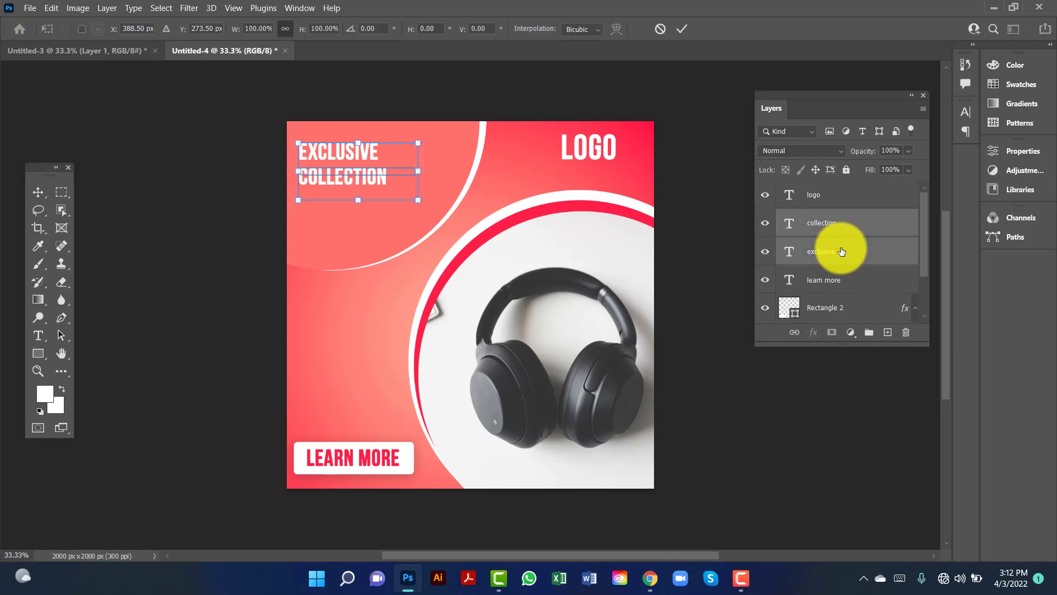
drag(417, 203, 470, 225)
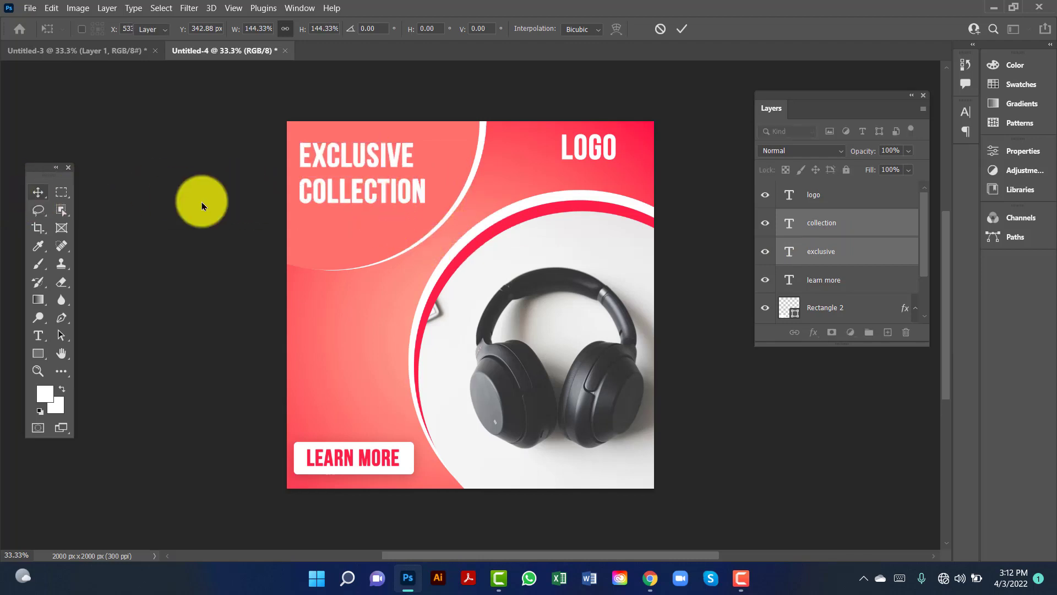
key(Return)
click(354, 209)
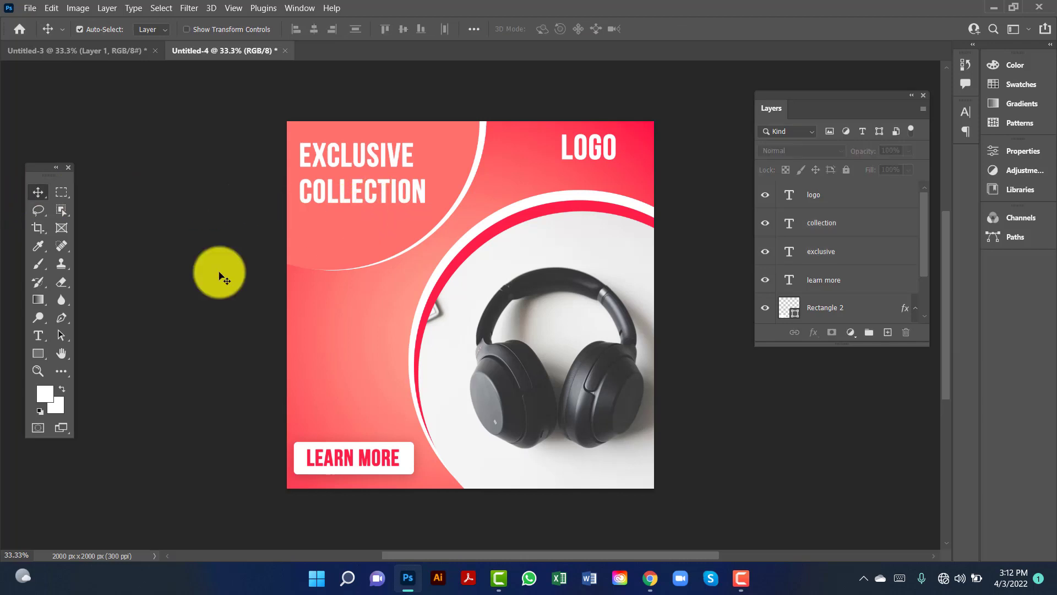
Draw a white circle about 348 px in diameter near the canvas's left edge, between the headline and the LEARN MORE button.
right_click(38, 353)
click(105, 369)
drag(328, 331, 357, 363)
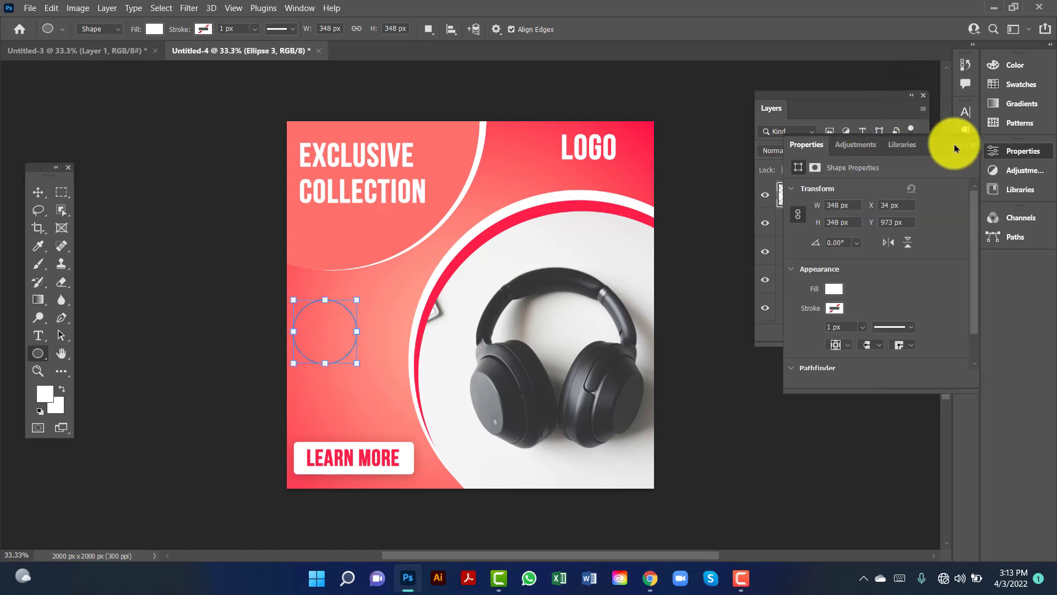
click(37, 189)
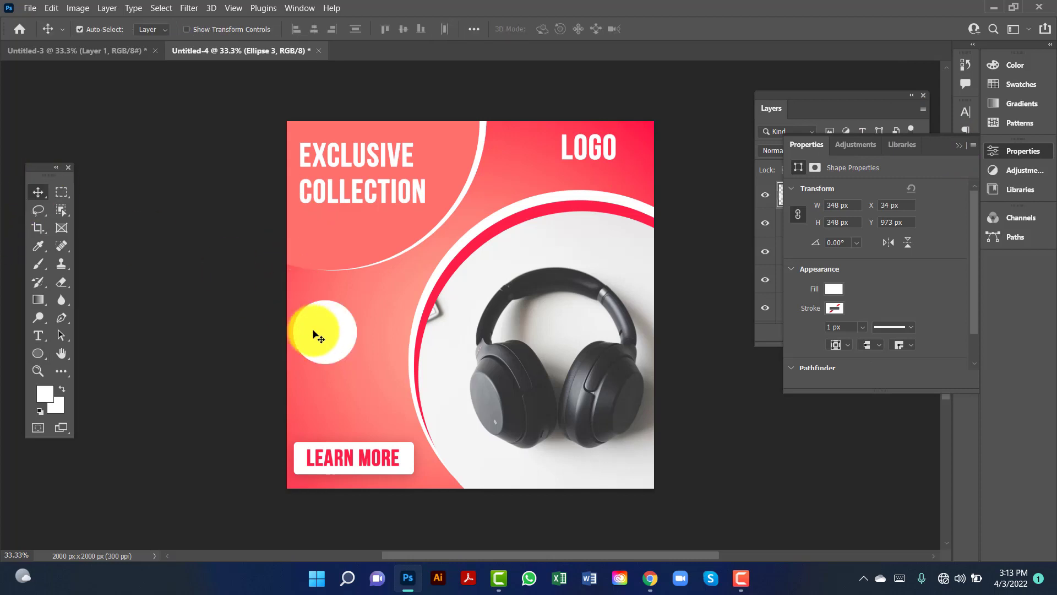
Move the white circle to about X 145 px, Y 1069 px and add a concentric copy scaled to about 93.5%.
drag(334, 342, 354, 360)
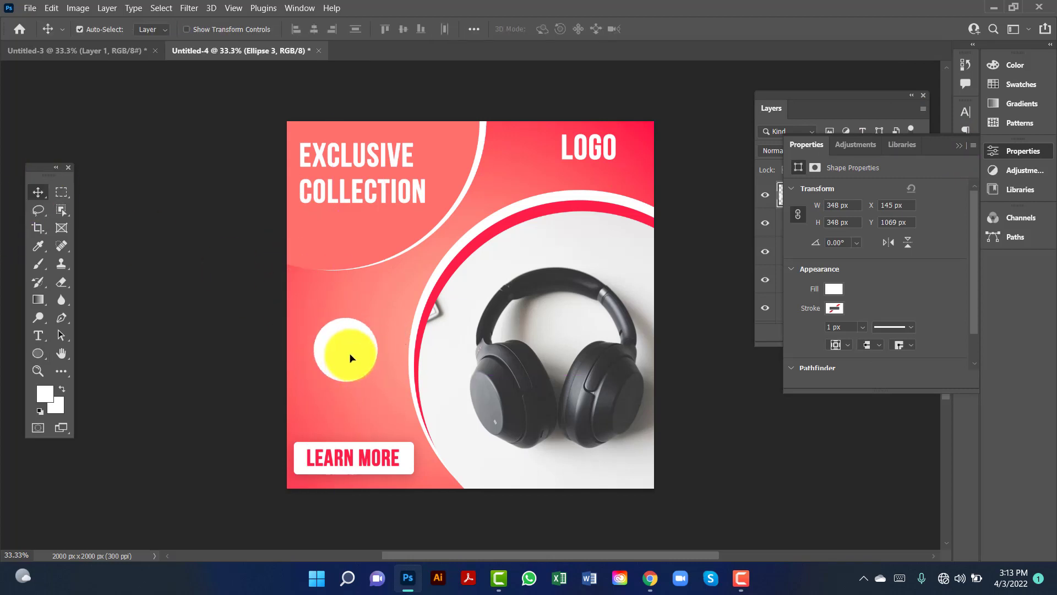
click(959, 146)
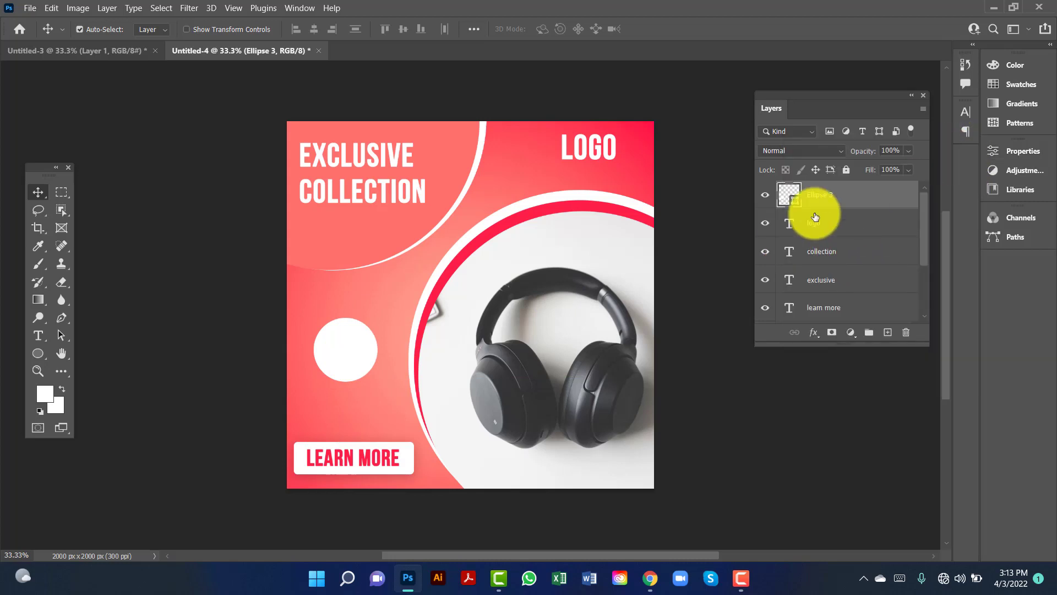
key(ctrl+j)
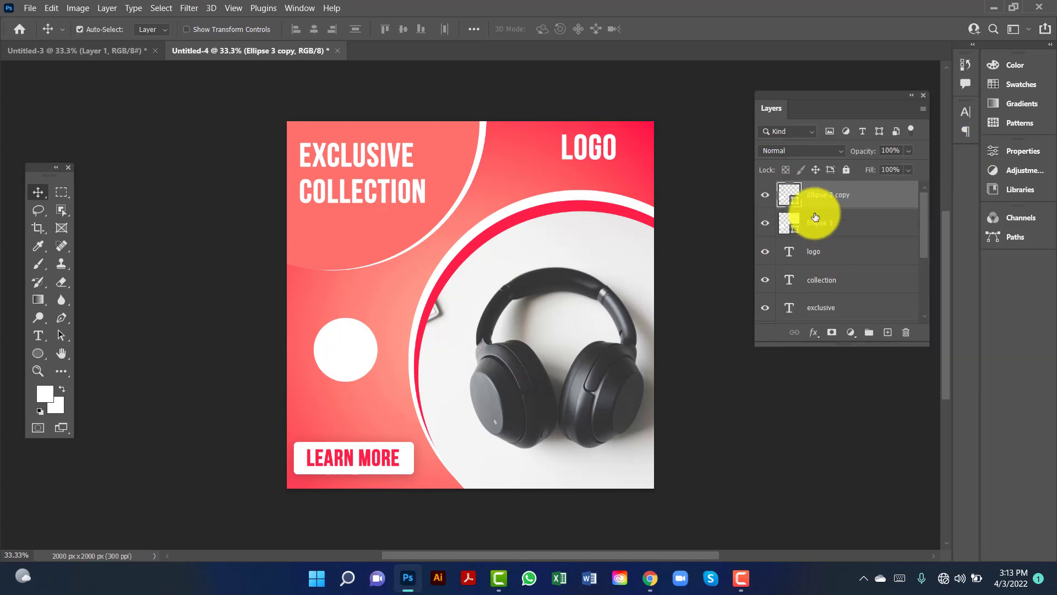
key(ctrl+t)
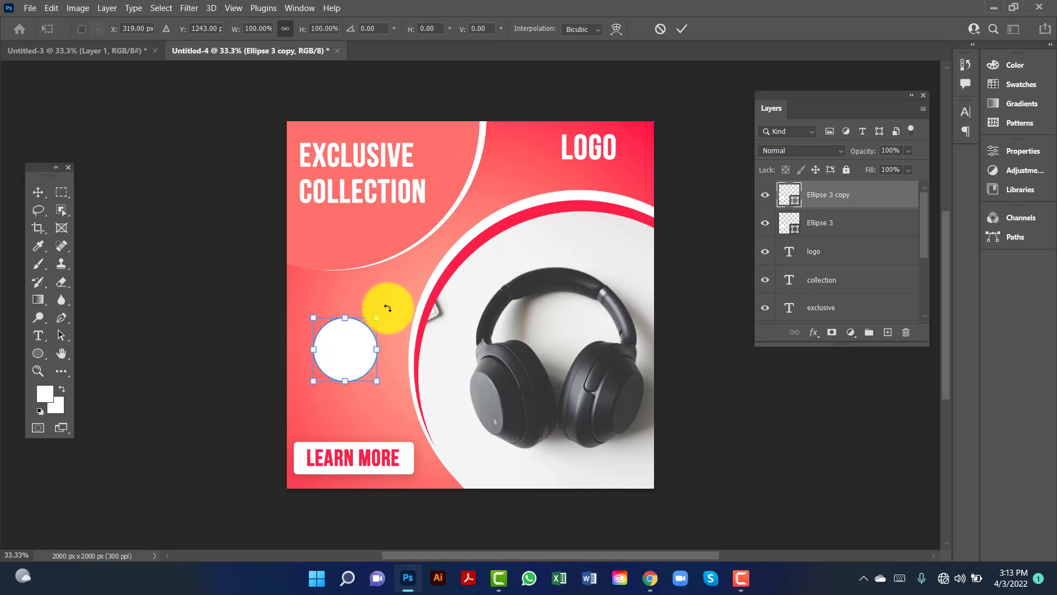
drag(379, 319, 362, 342)
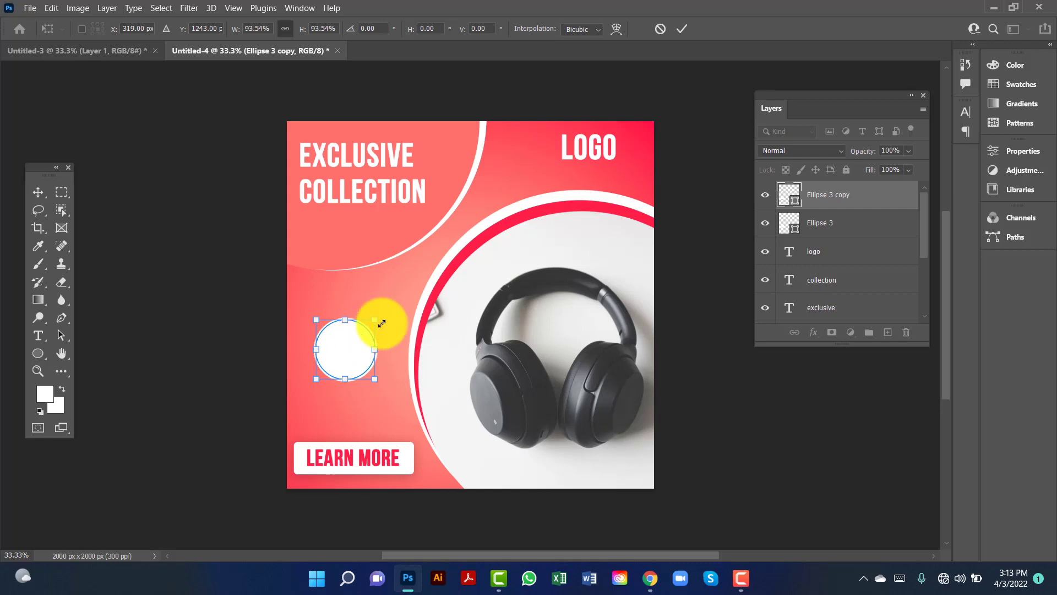
key(Return)
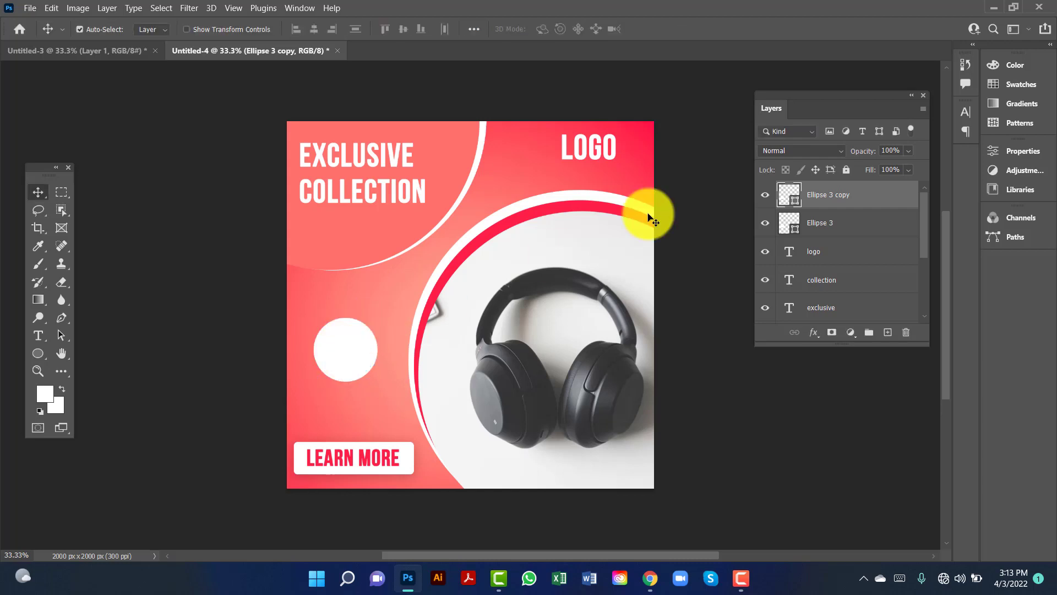
Recolor the smaller circle copy to #ff4e5a, sampled from the background gradient beside LOGO.
double_click(797, 200)
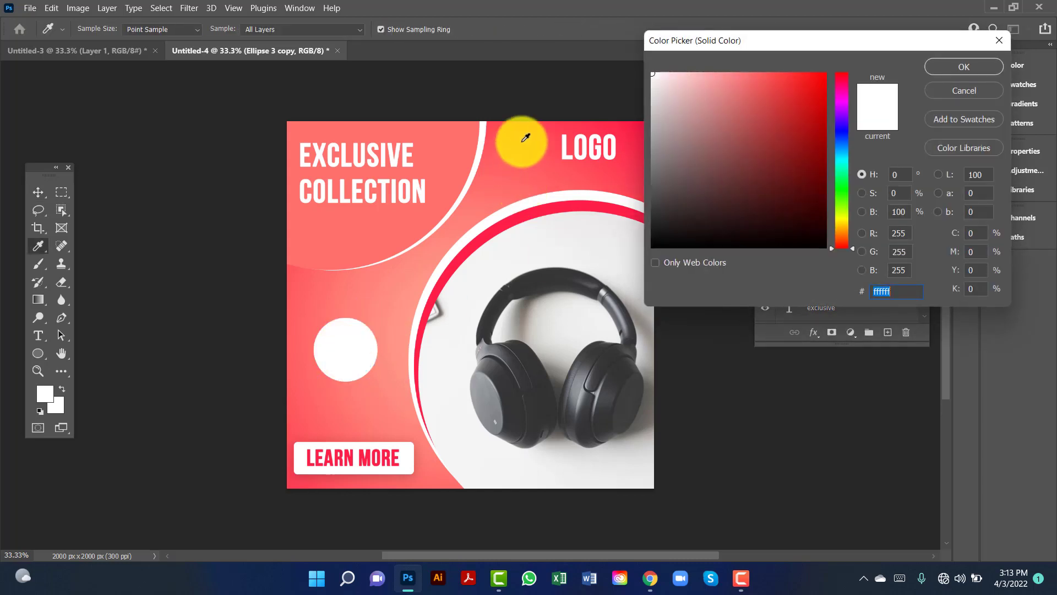
click(525, 136)
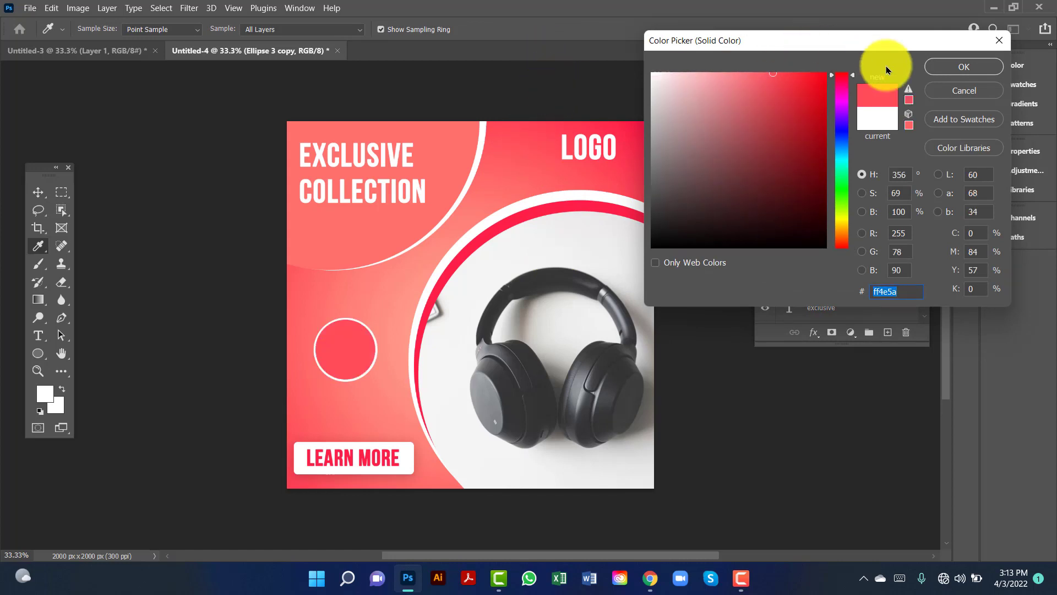
click(961, 66)
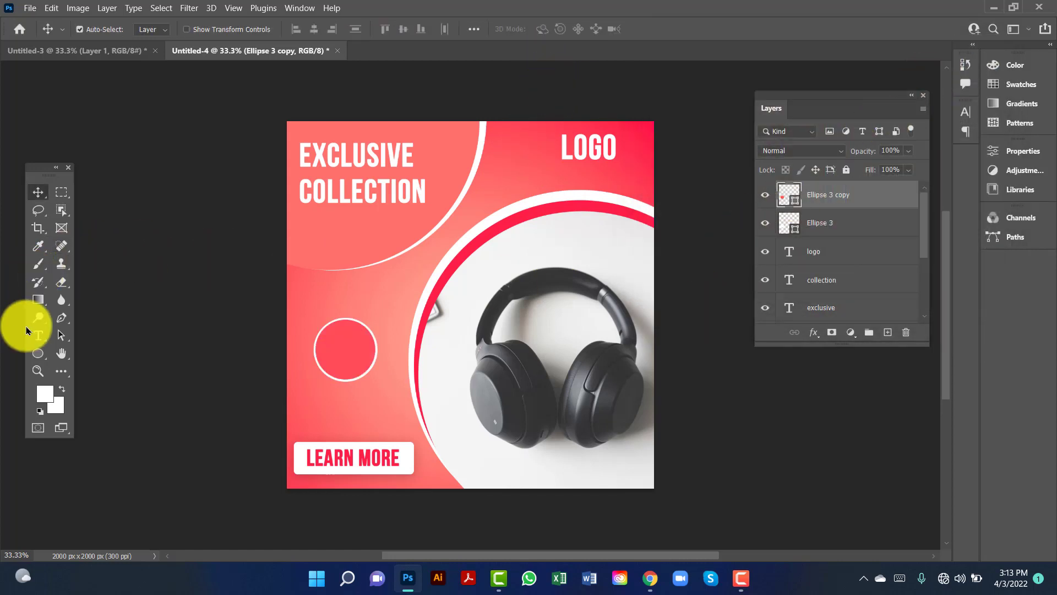
Add the white Bebas Neue Bold 30 pt text 30% inside the small red badge circle.
click(38, 335)
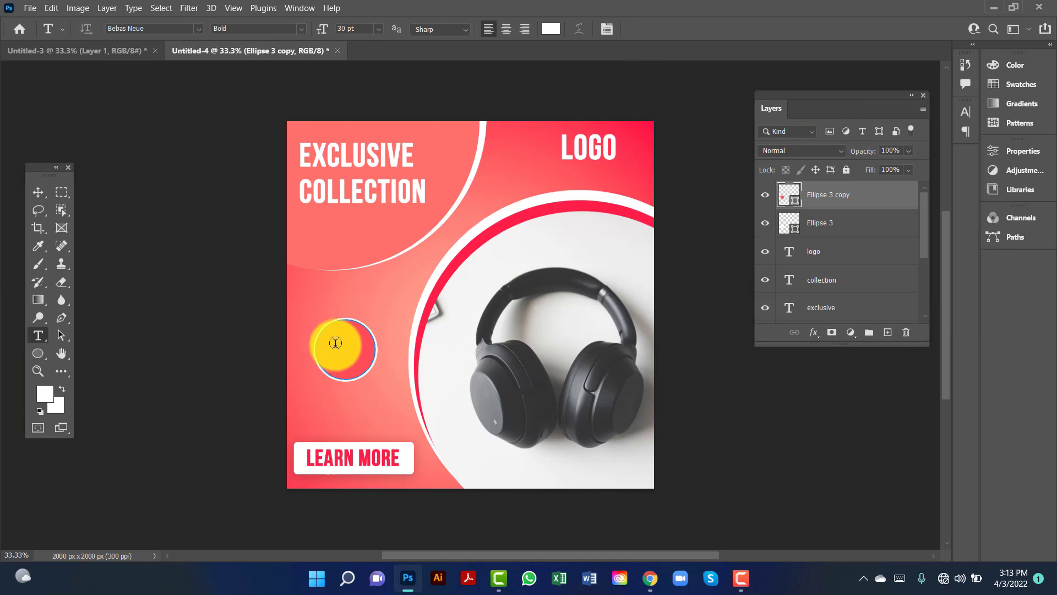
click(335, 362)
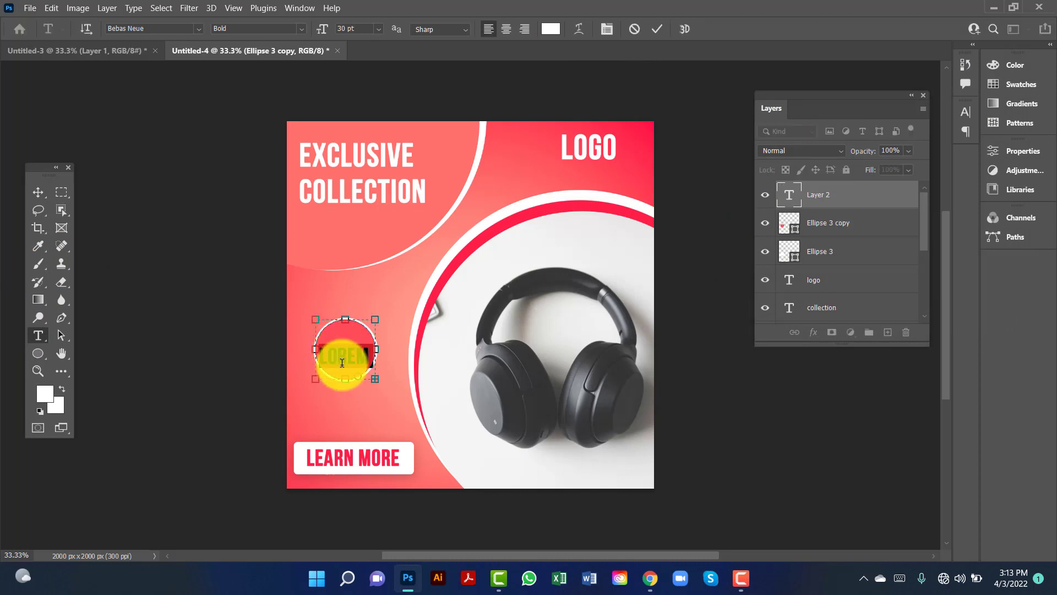
text(30)
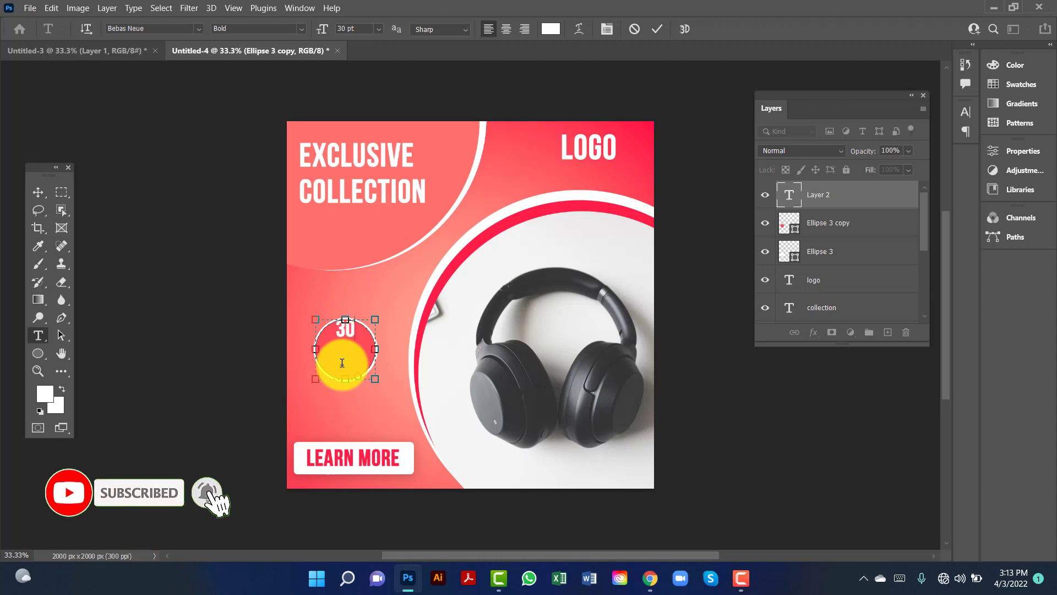
text(%)
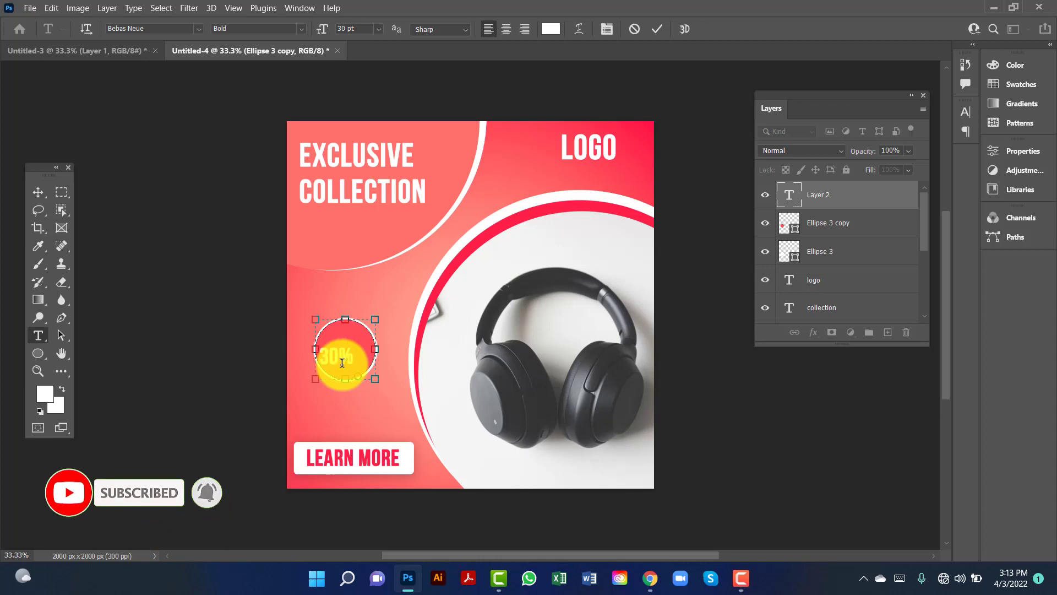
click(45, 199)
Duplicate the 30% text below itself in the badge and change the copy's wording to OFF.
mouse_move(349, 361)
mouse_down()
mouse_move(358, 372)
mouse_move(331, 354)
mouse_move(351, 346)
mouse_move(355, 367)
mouse_up()
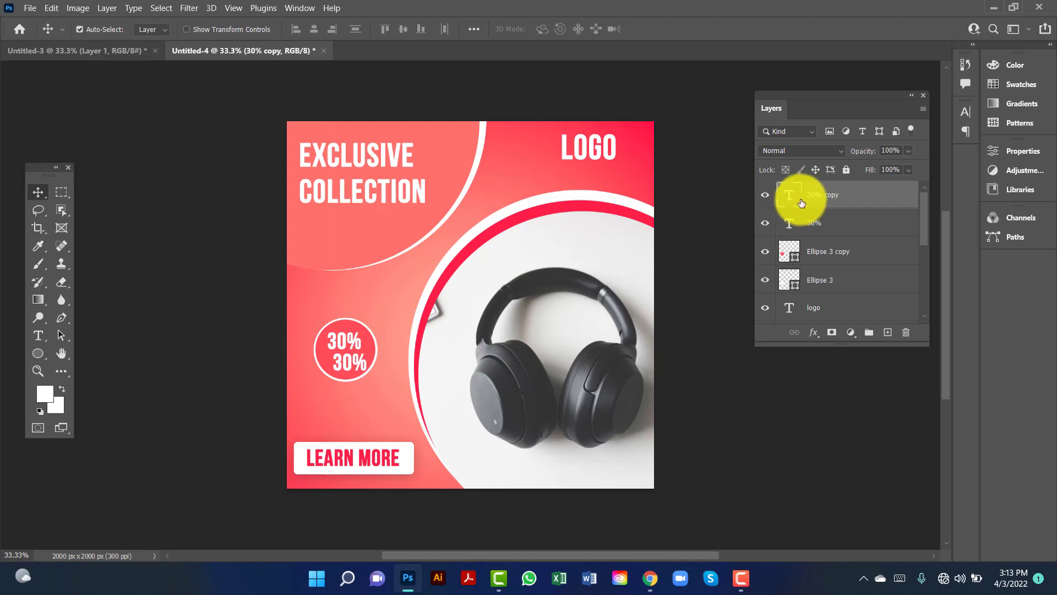
double_click(790, 195)
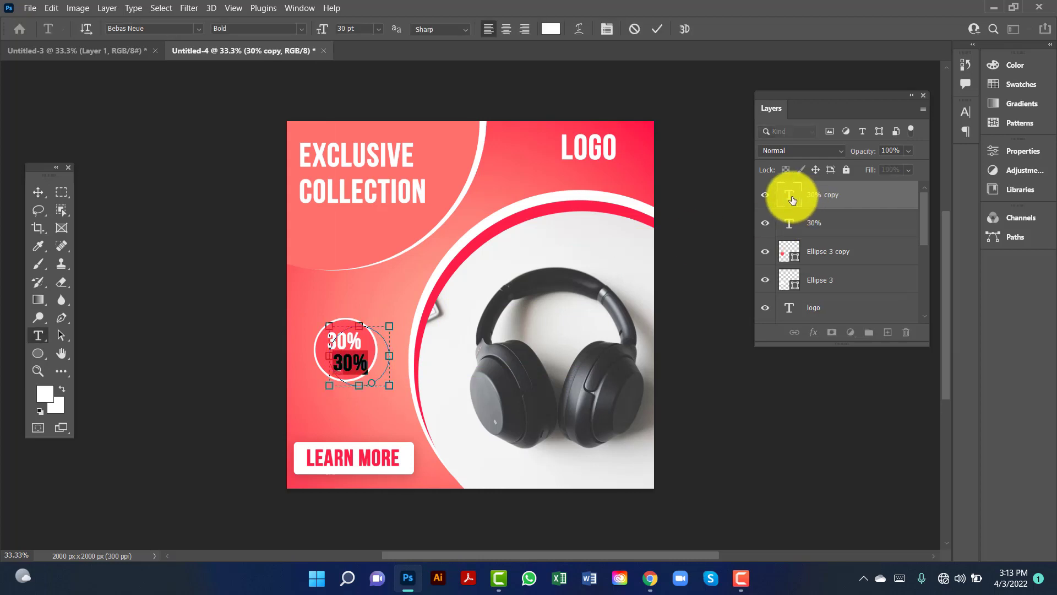
text(OFF)
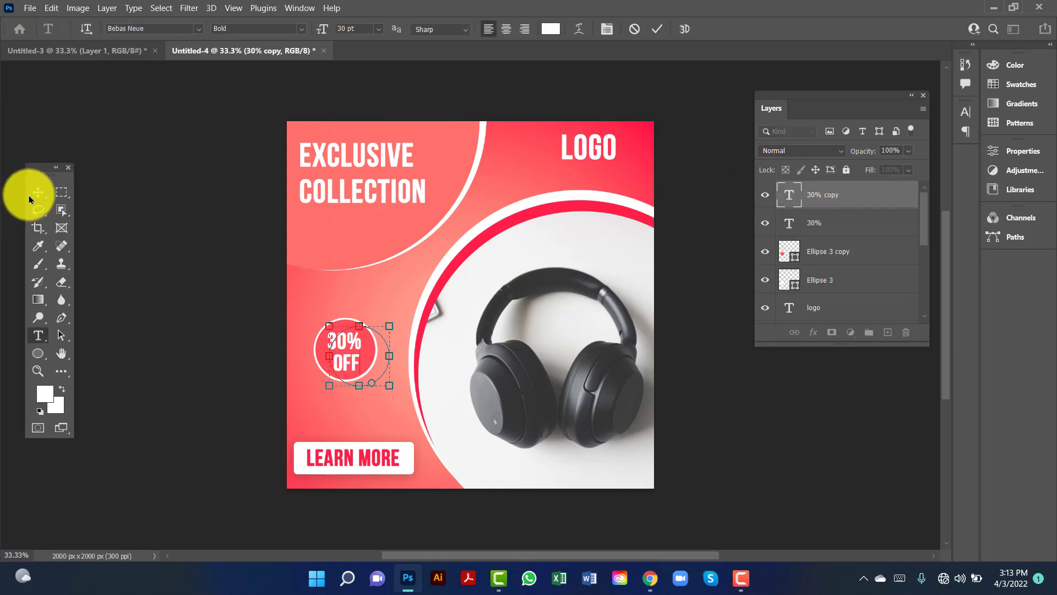
click(29, 198)
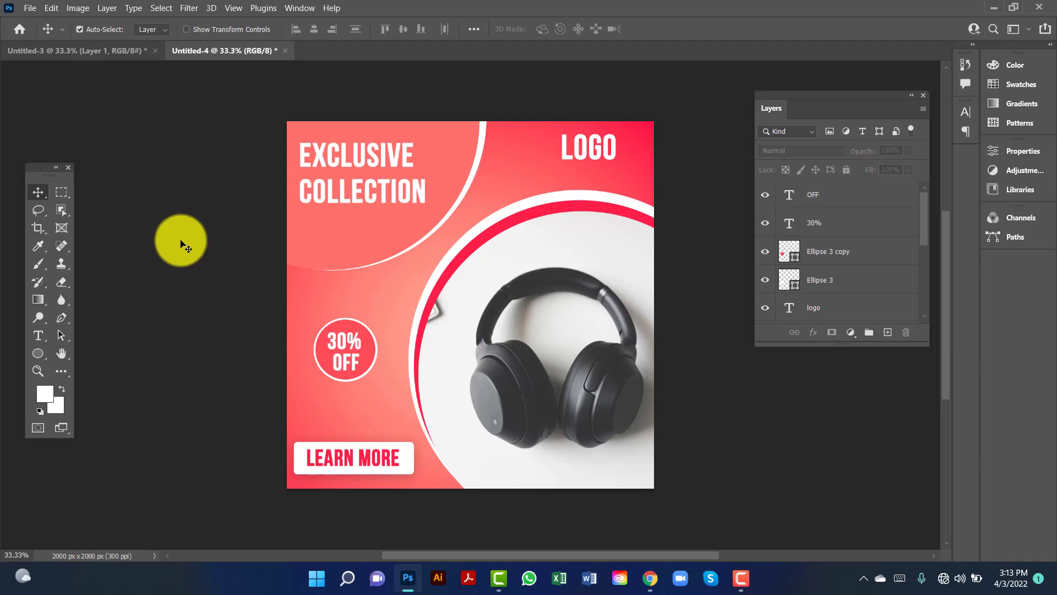
Group all layers from Rectangle 2 up to OFF and name the group Text.
drag(926, 212, 917, 276)
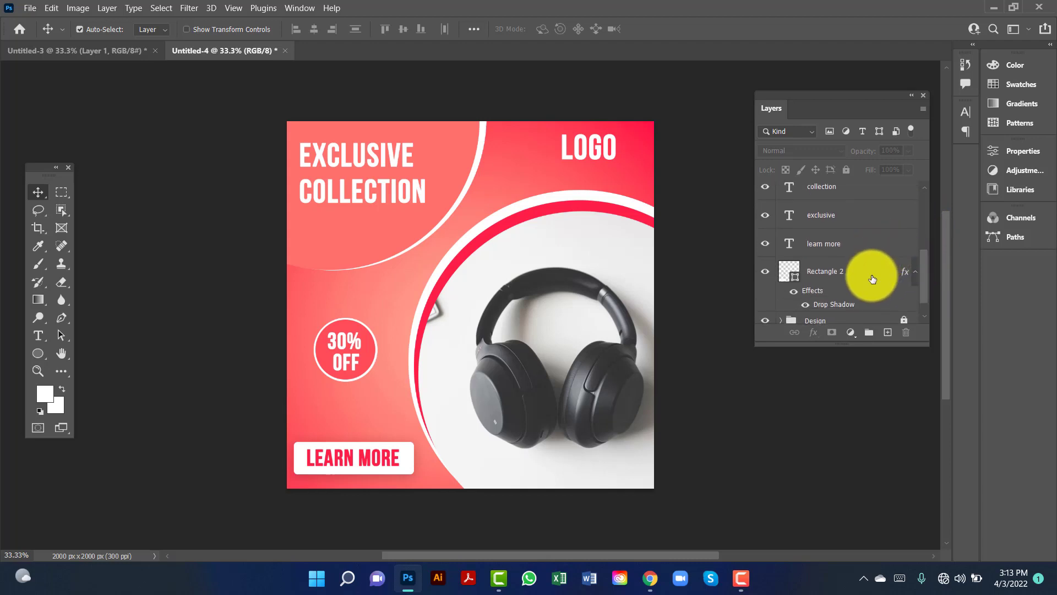
scroll(873, 279, up, 5)
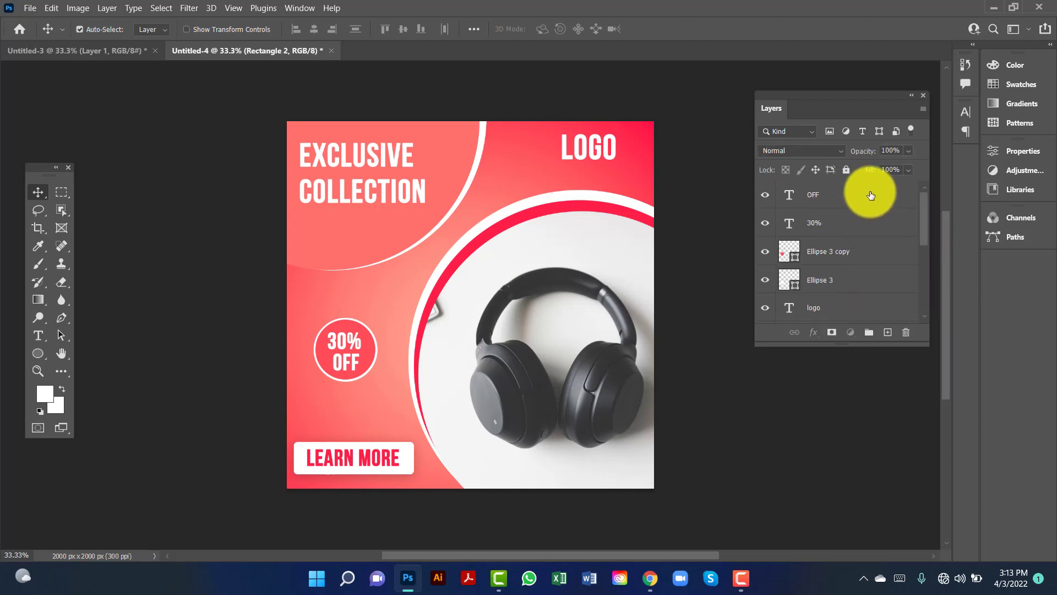
shift+click(871, 196)
key(ctrl+g)
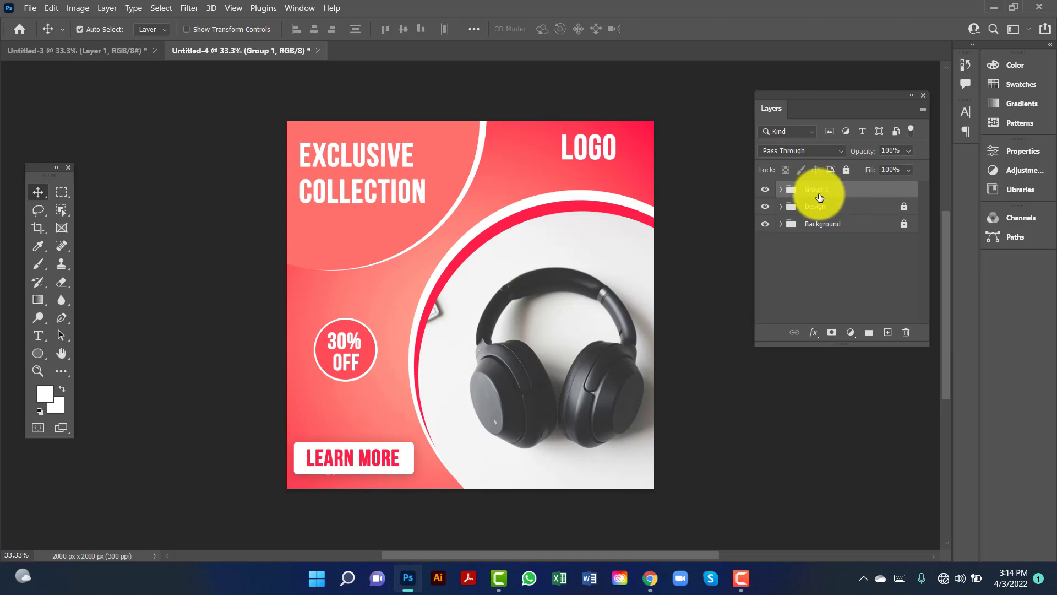
double_click(820, 190)
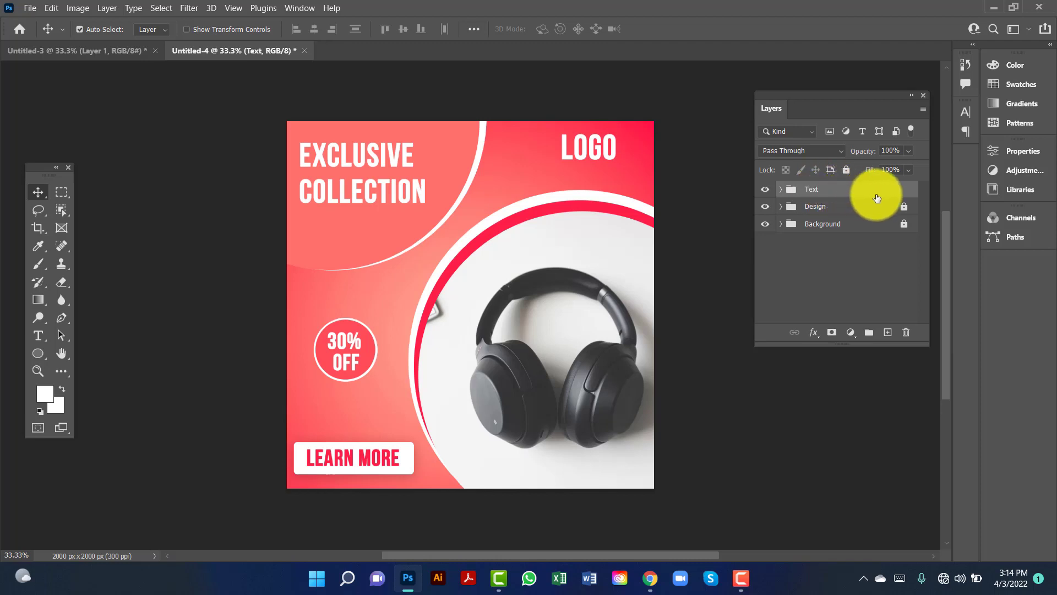
Unlock the Design and Background groups and clear the layer selection.
click(904, 206)
click(901, 231)
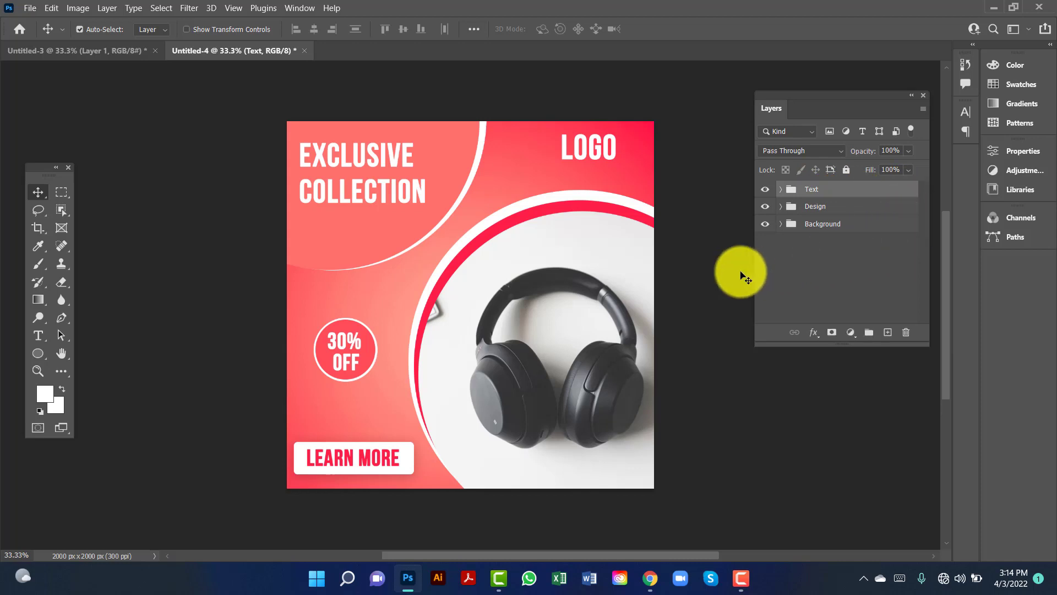
click(730, 273)
click(734, 585)
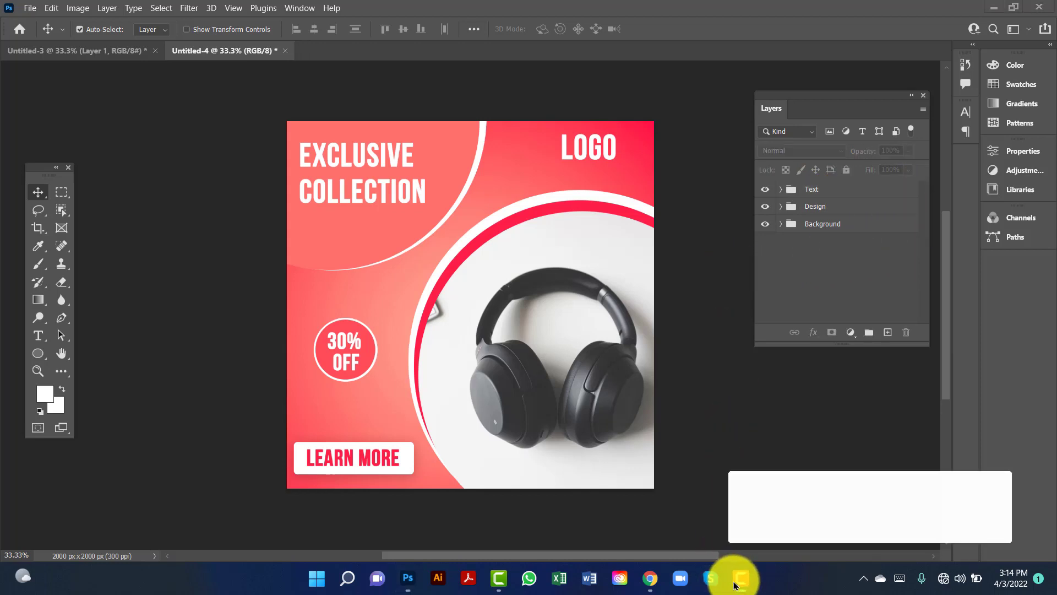
click(732, 282)
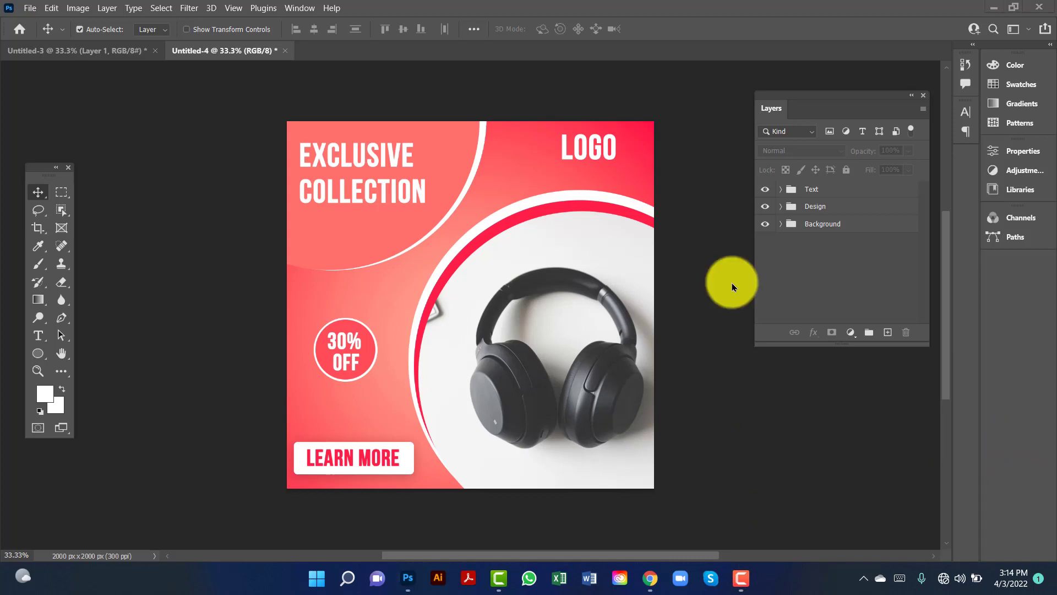